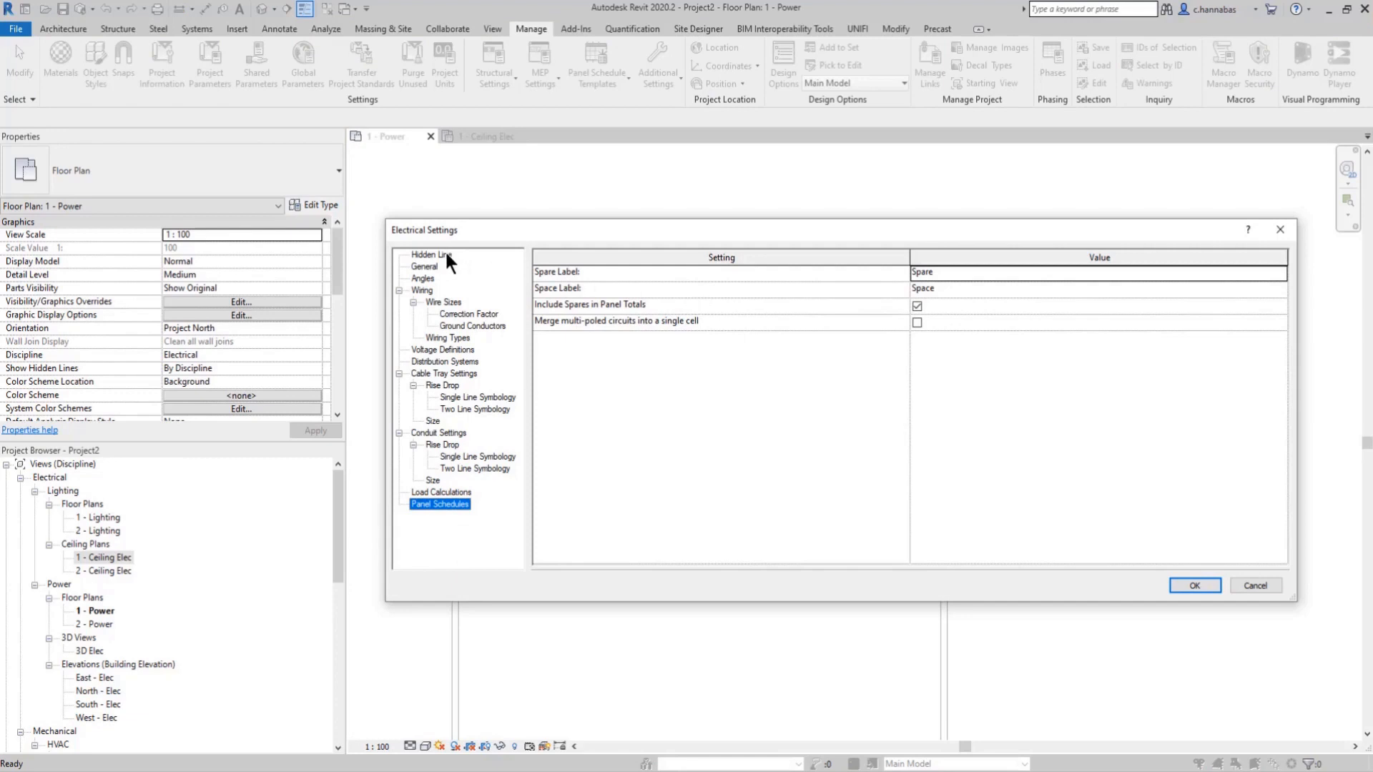
# Step: Review the Hidden Line and General electrical settings, including the available options for Electrical Data Style and Circuit Sequence
pyautogui.click(446, 254)
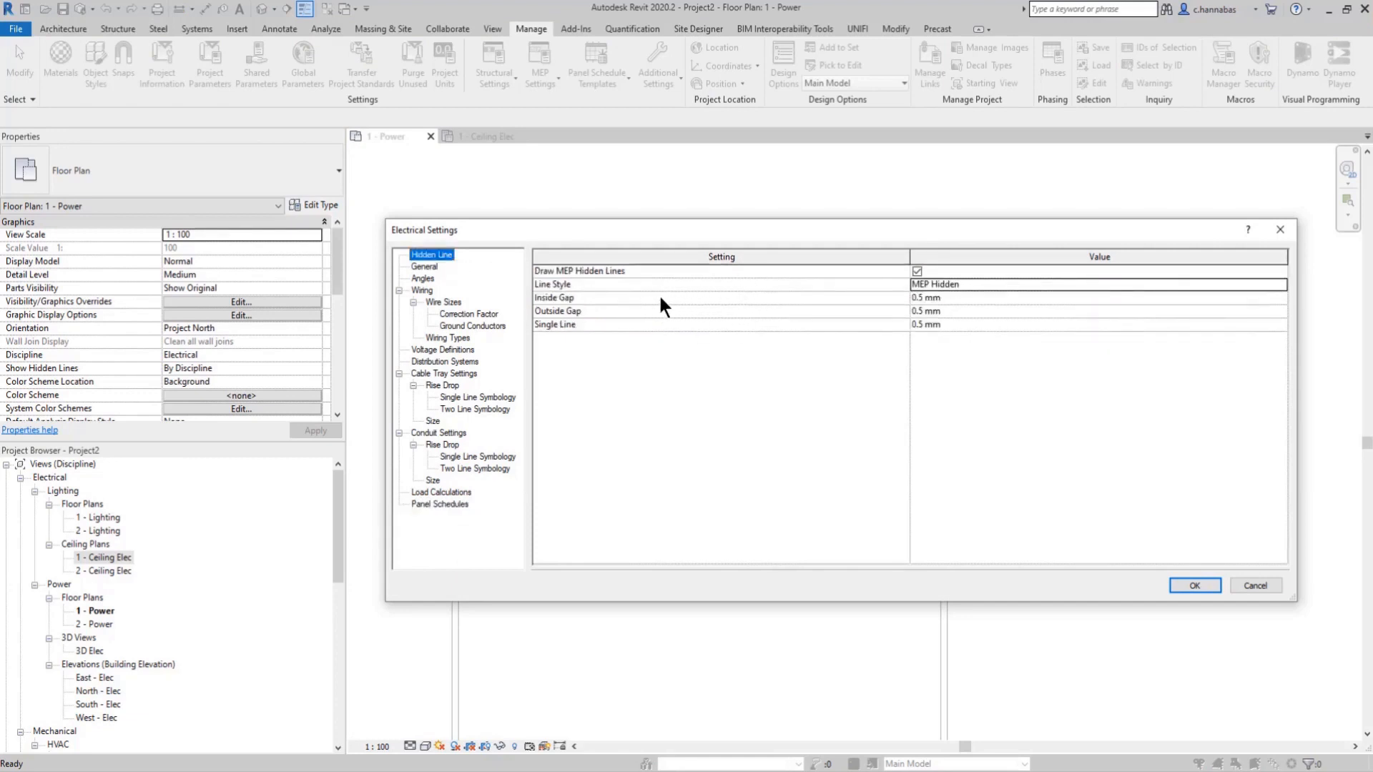
pyautogui.click(429, 267)
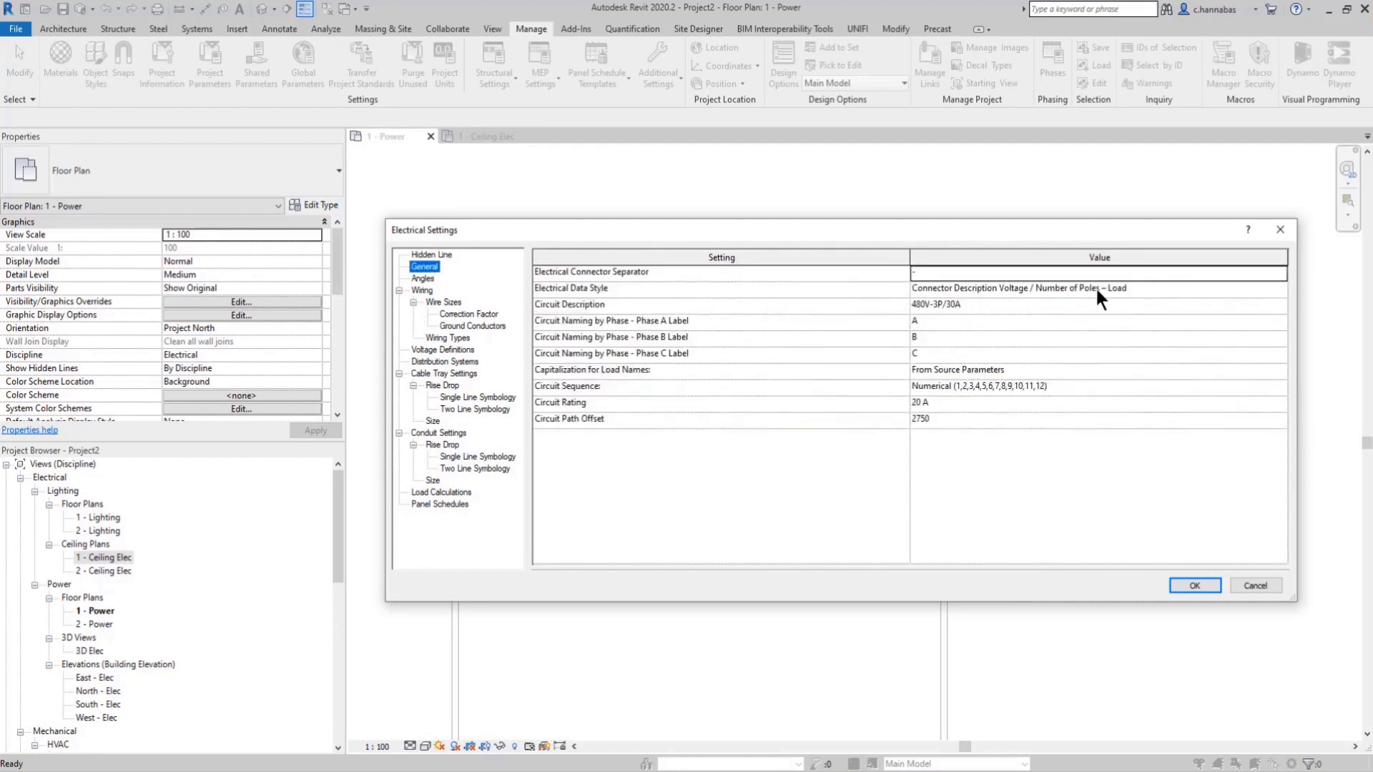
pyautogui.click(1157, 288)
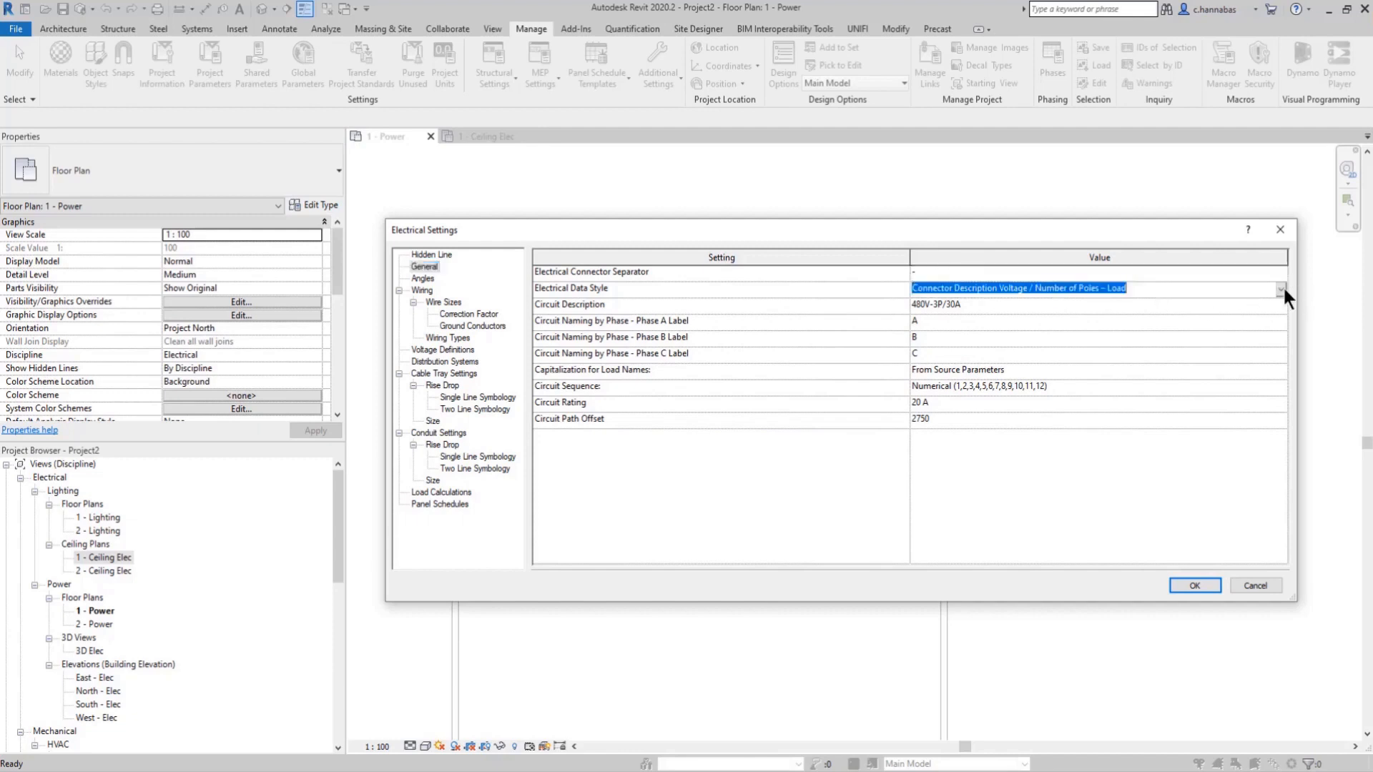
pyautogui.click(1280, 288)
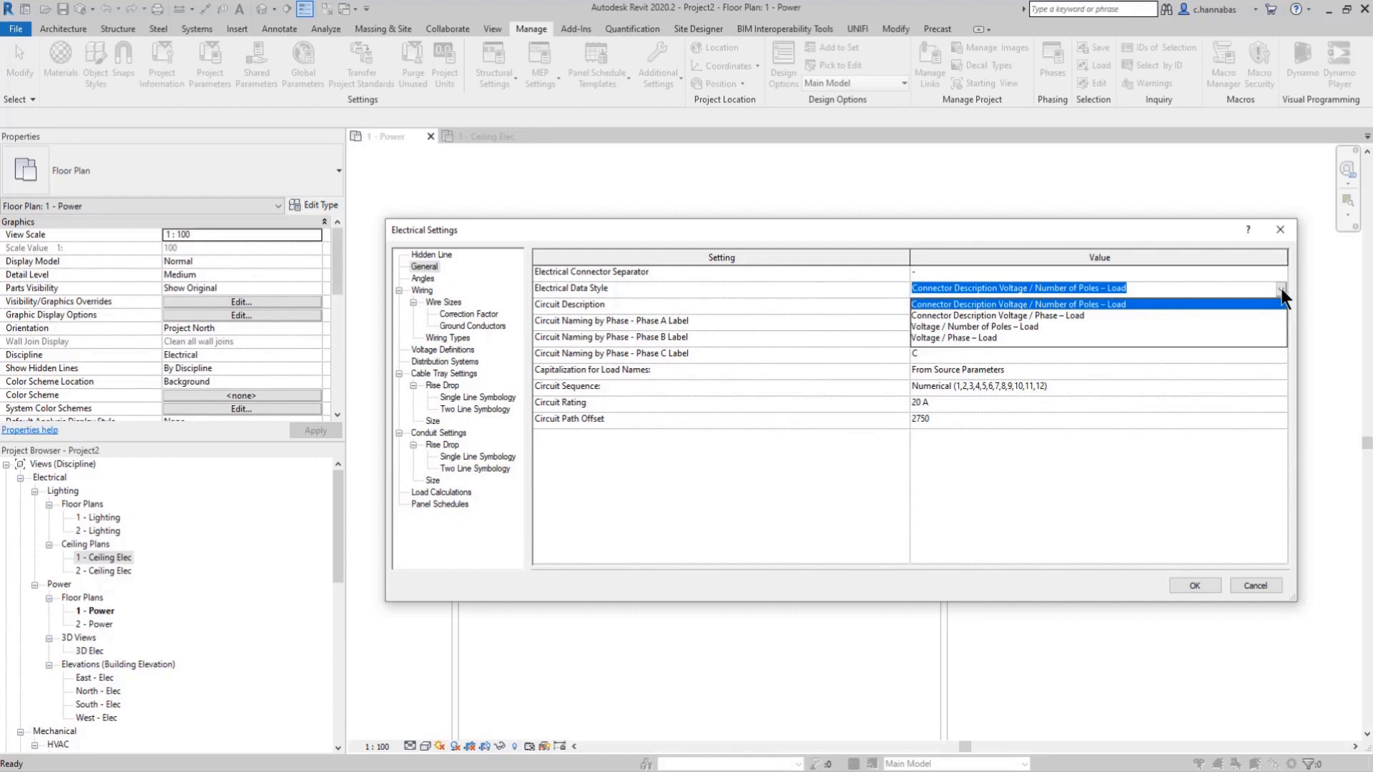
pyautogui.click(1280, 289)
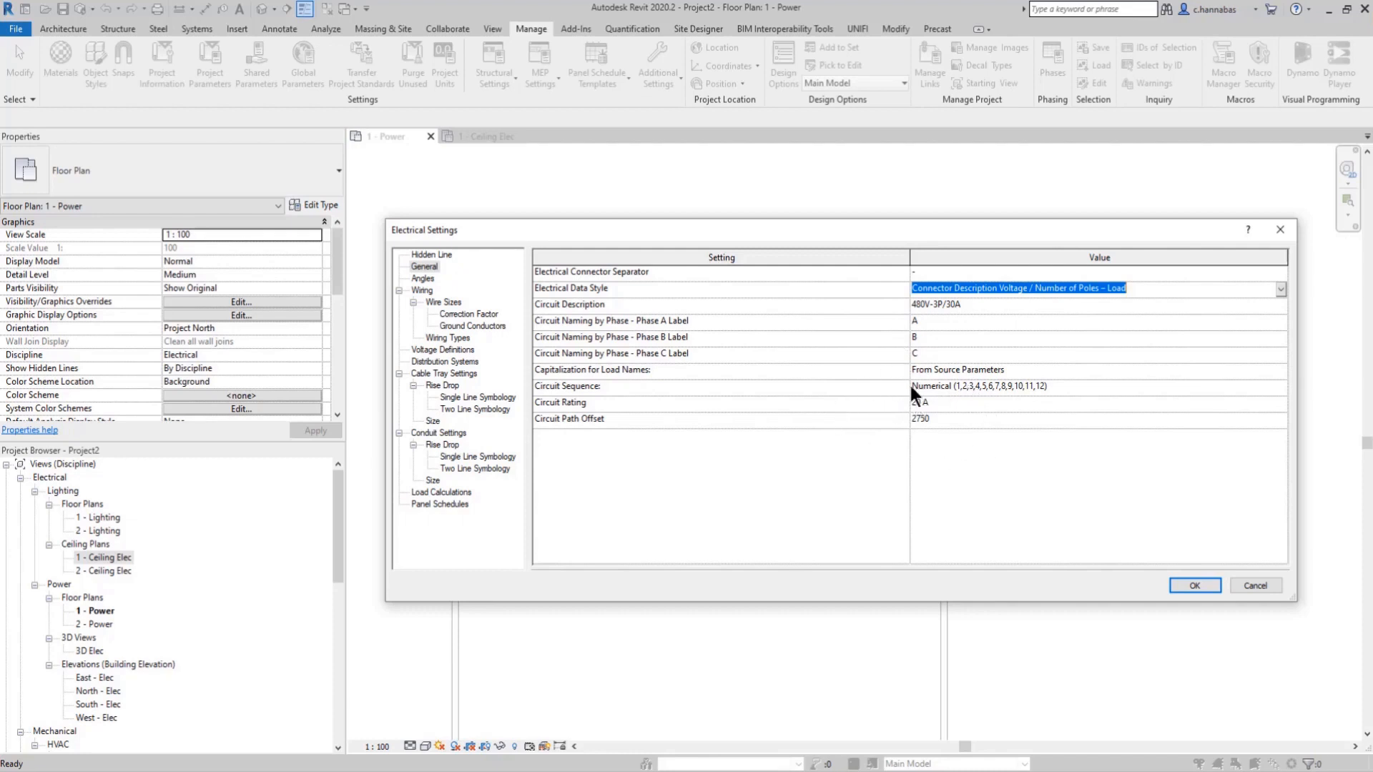
pyautogui.click(1057, 386)
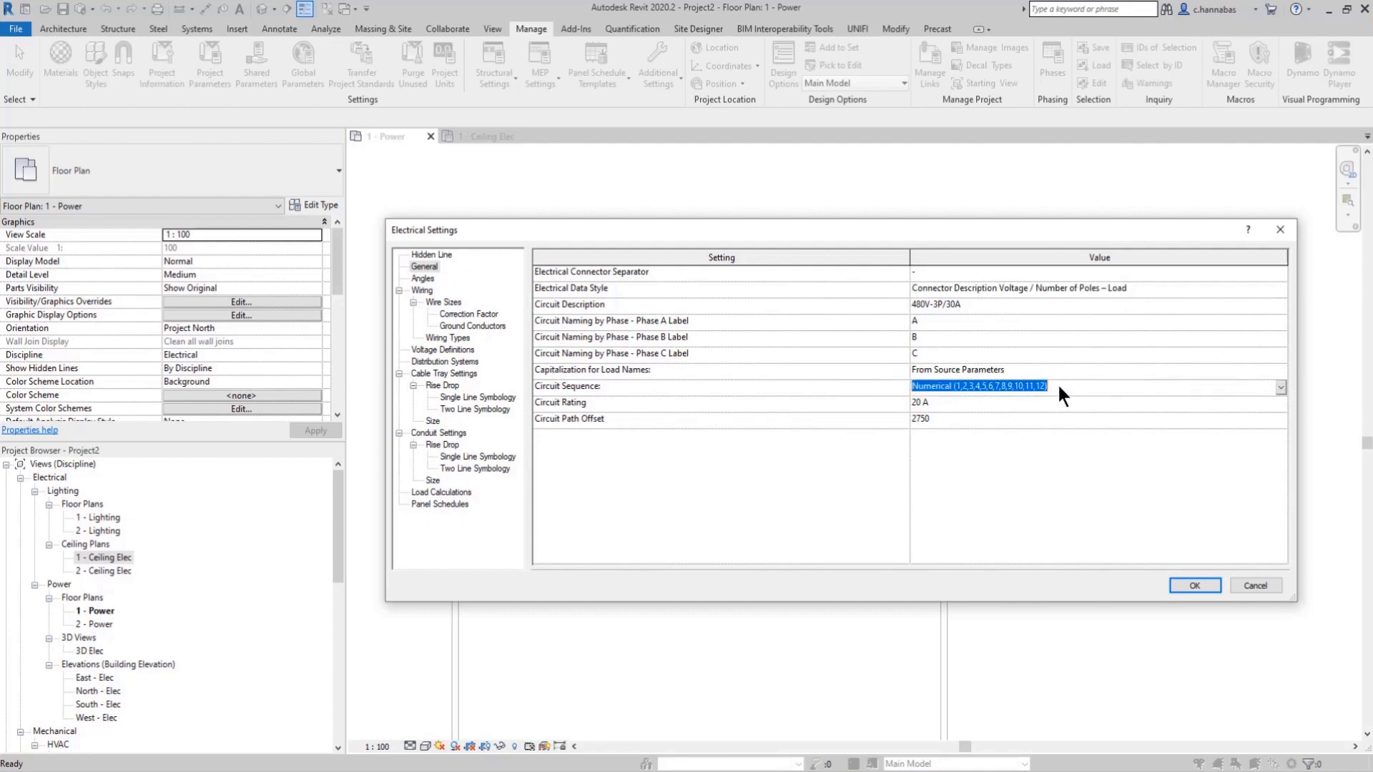
pyautogui.click(1280, 387)
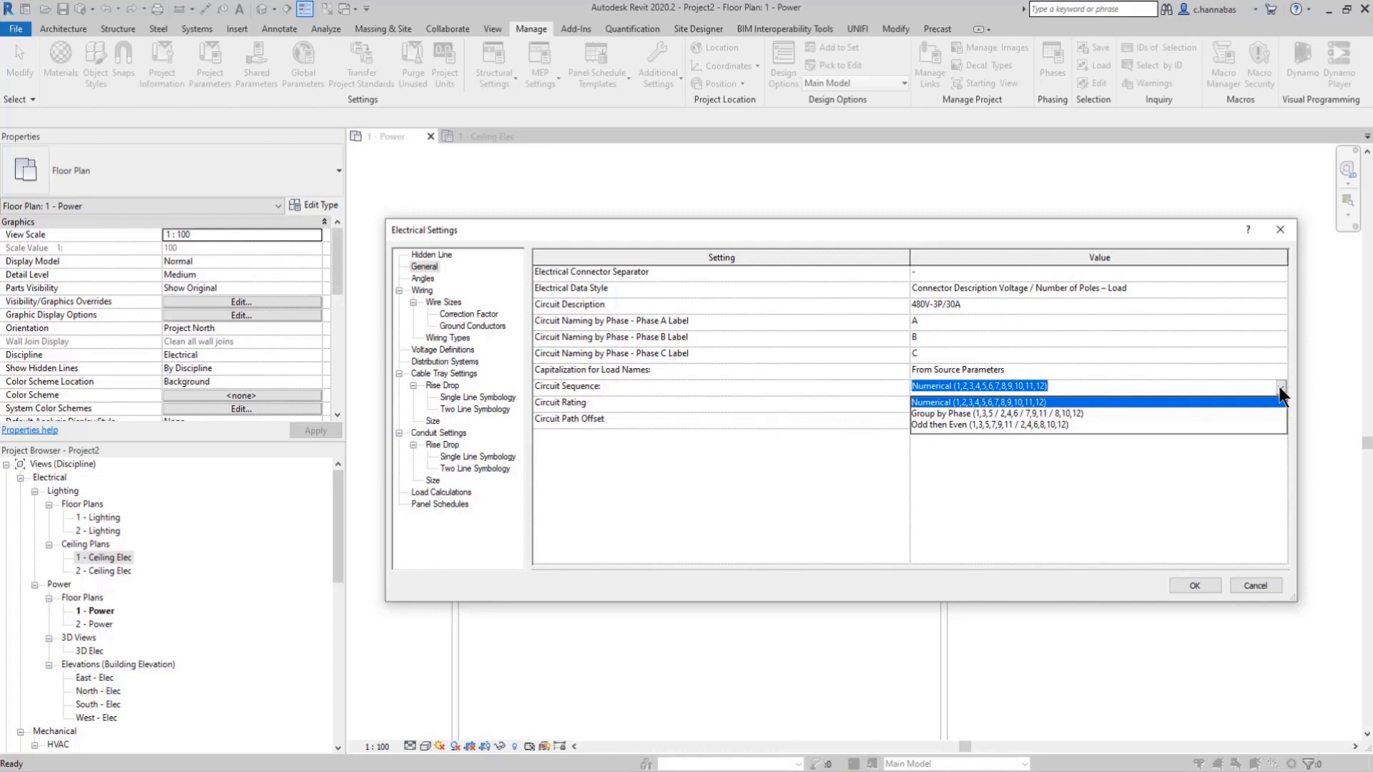
pyautogui.click(1278, 386)
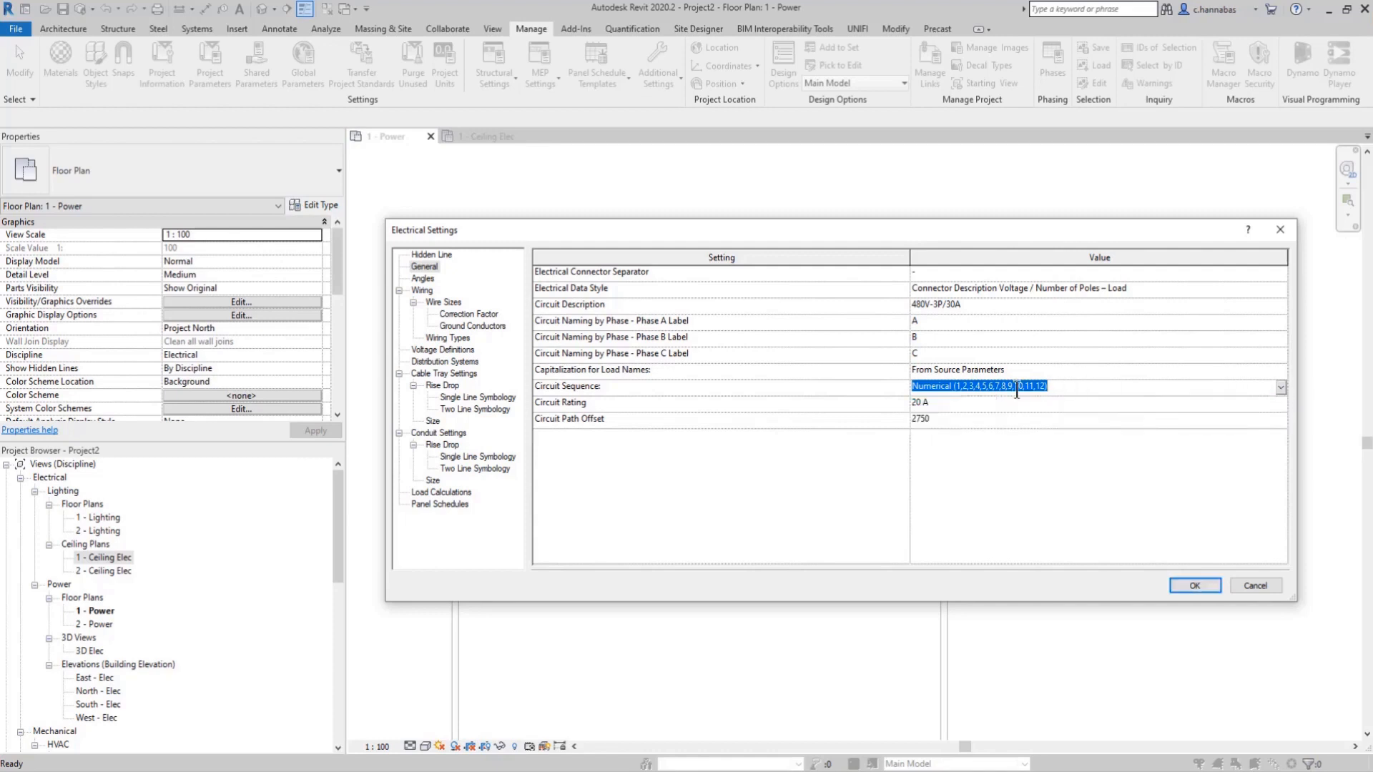
# Step: Review the general Wiring settings and the Wire Sizes table, including its material, temperature and insulation type options
pyautogui.click(422, 290)
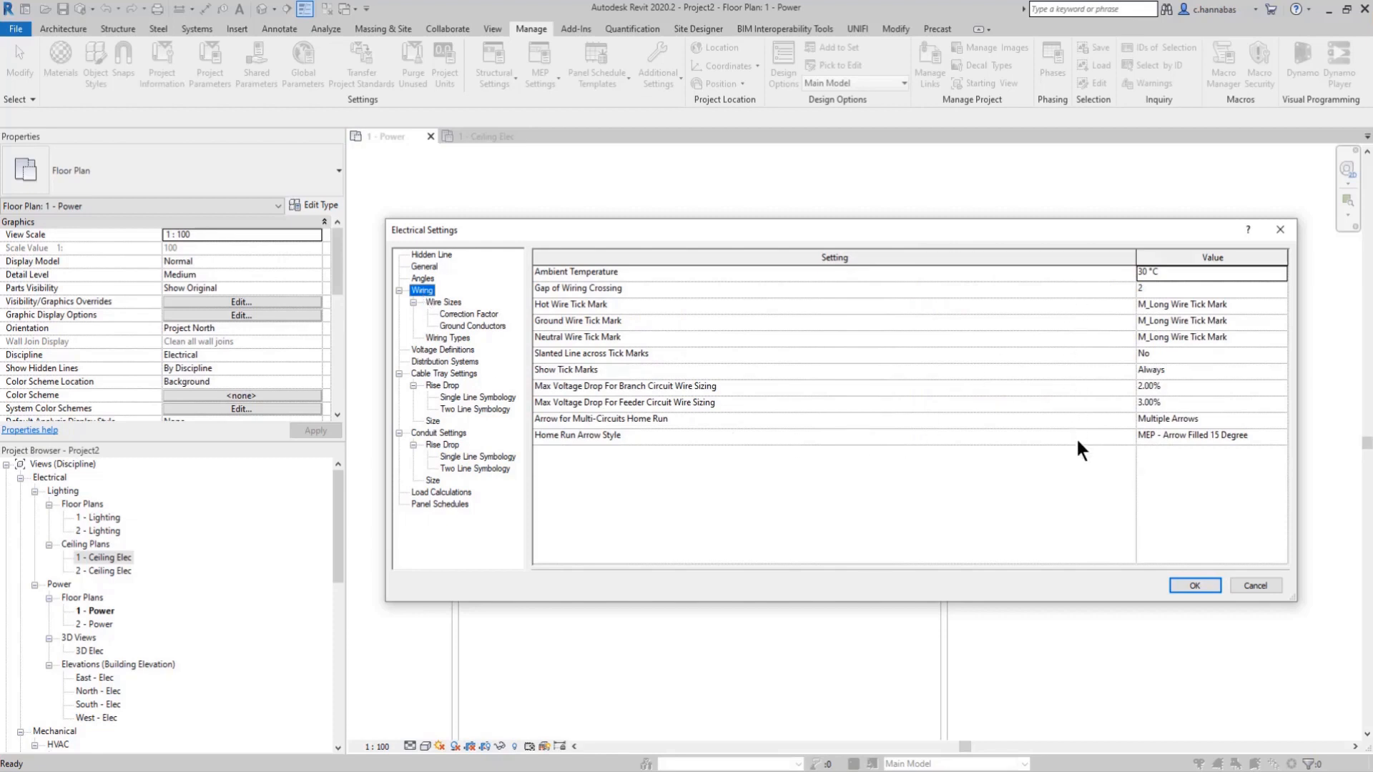
pyautogui.click(448, 300)
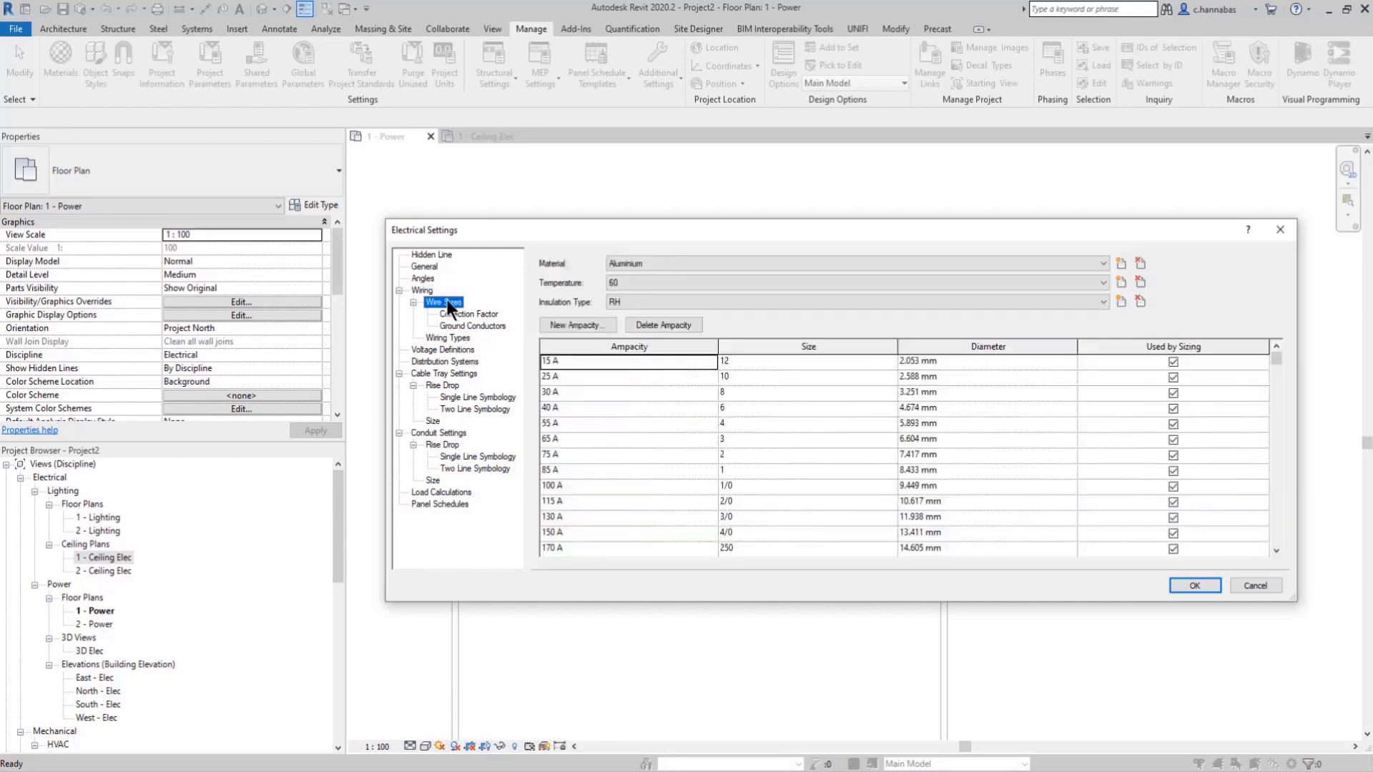
pyautogui.click(692, 258)
pyautogui.click(692, 258)
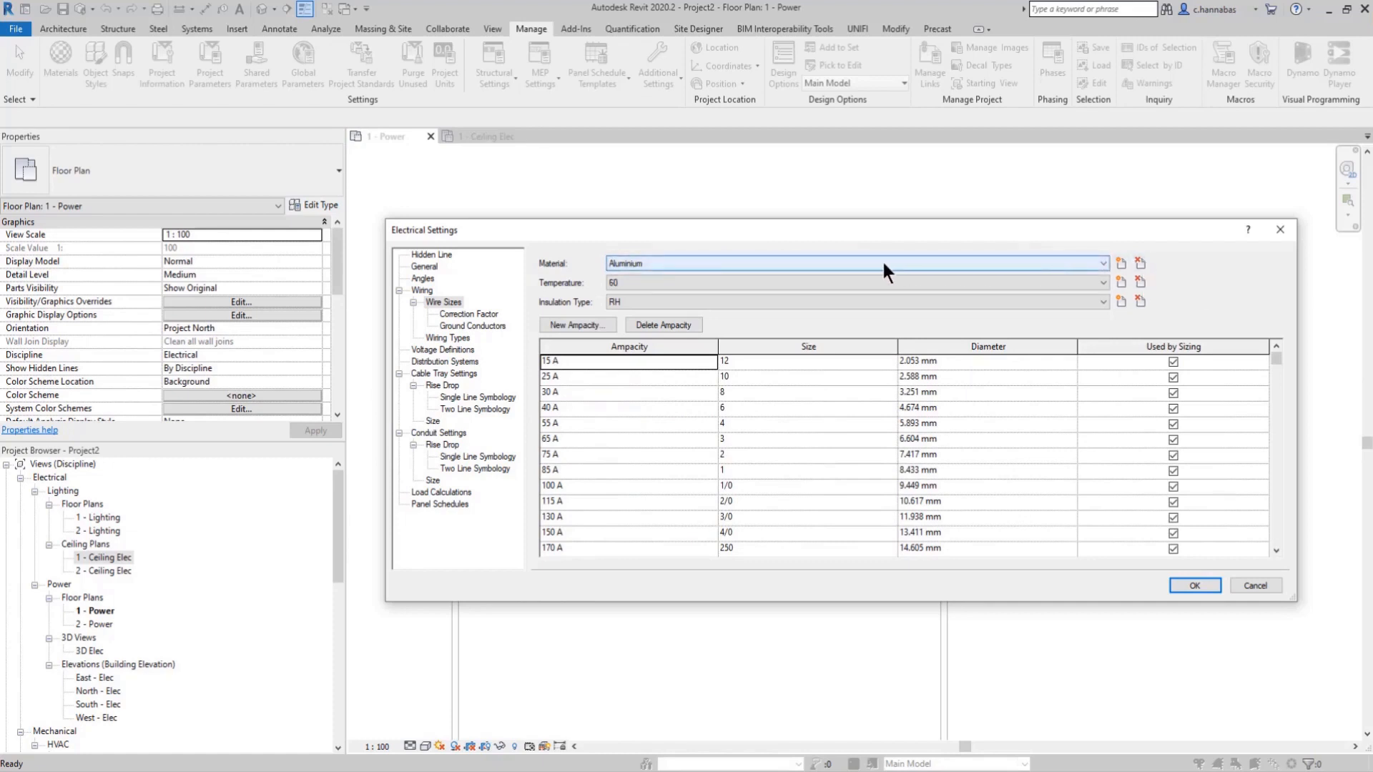
pyautogui.click(640, 282)
pyautogui.click(641, 285)
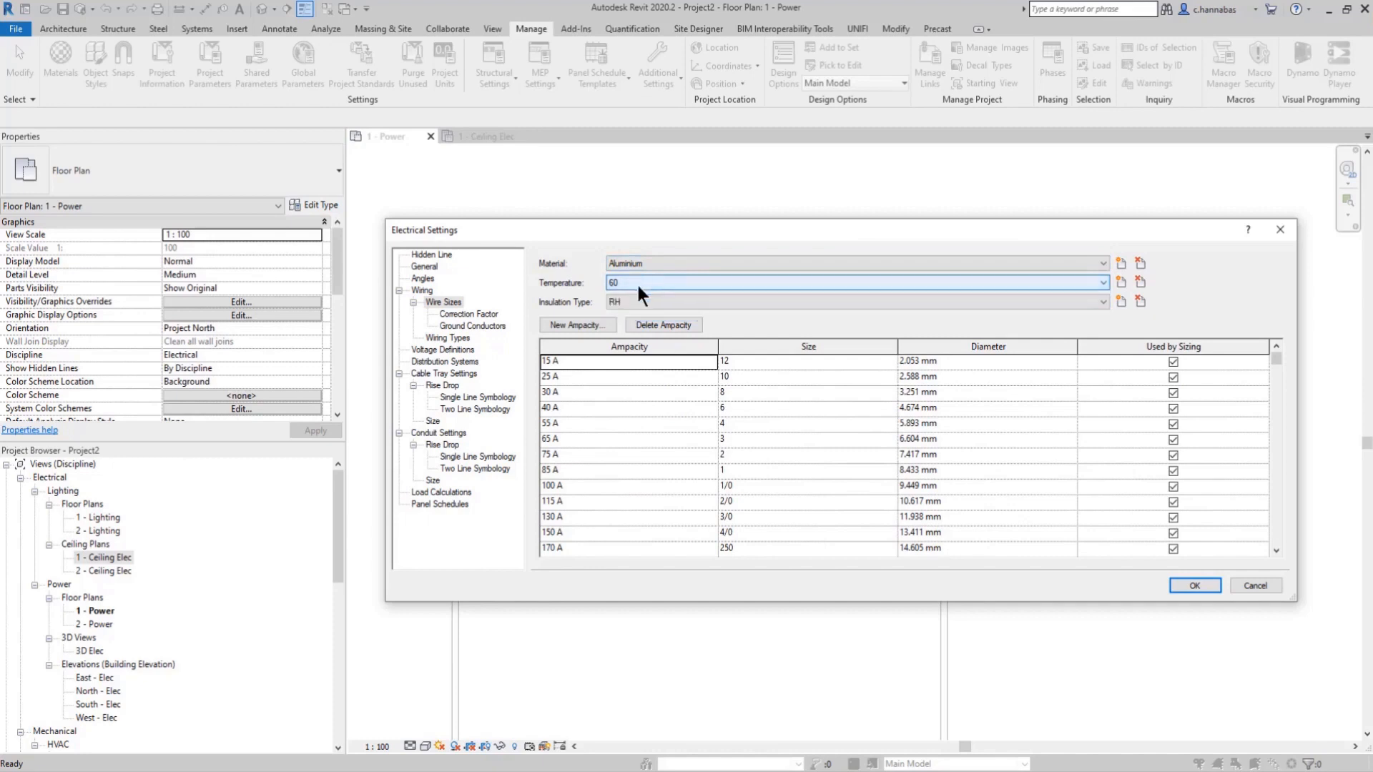
pyautogui.click(631, 298)
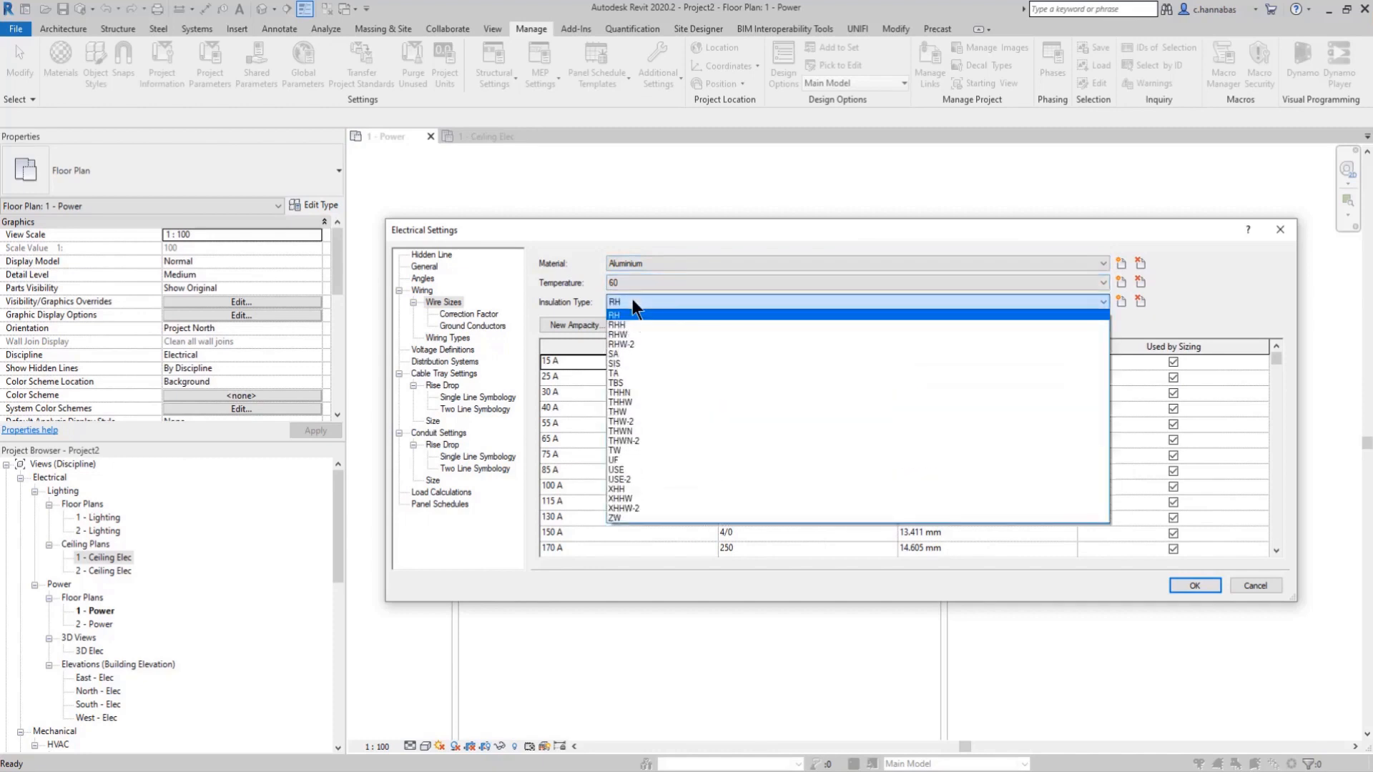
pyautogui.click(632, 299)
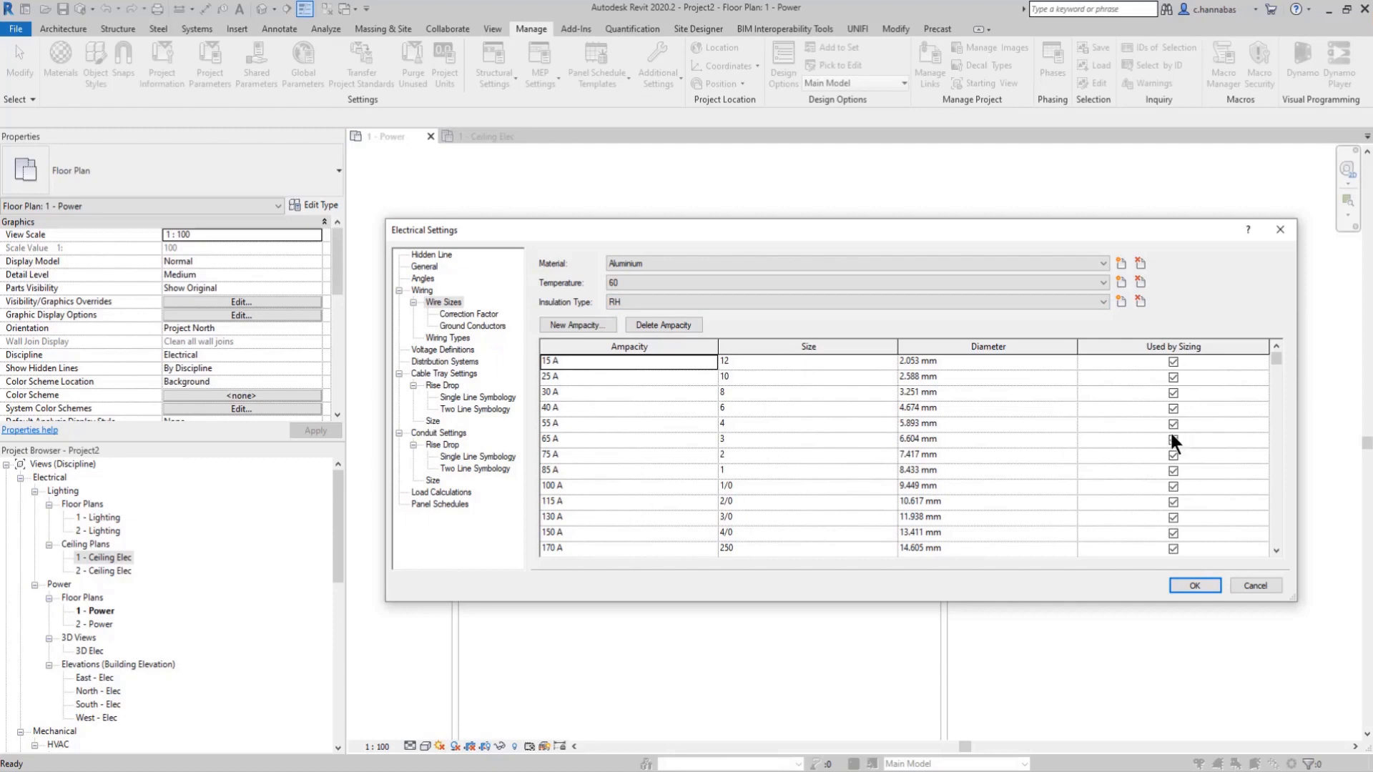
# Step: Examine the wire Correction Factor table and the Ground Conductors sizes, including the available ground conductor materials
pyautogui.click(468, 315)
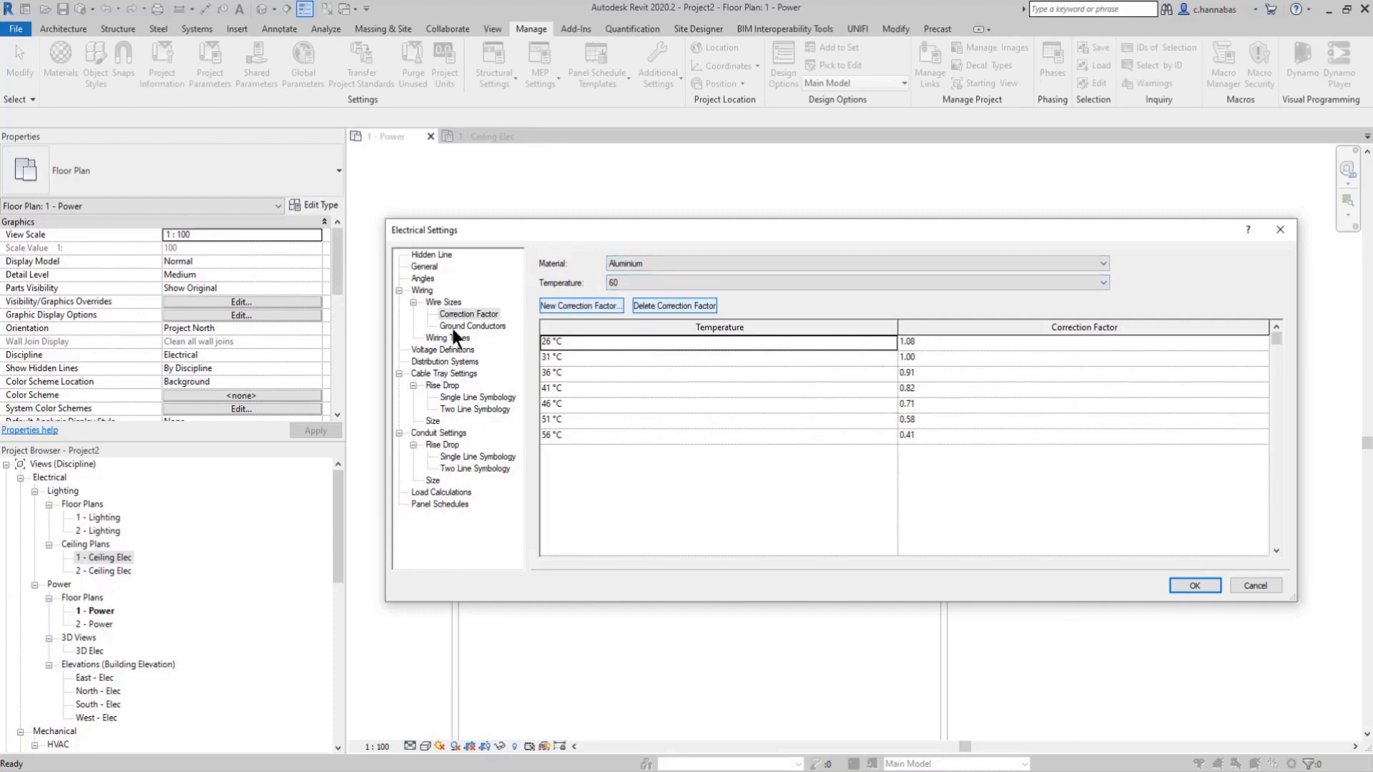
pyautogui.click(474, 326)
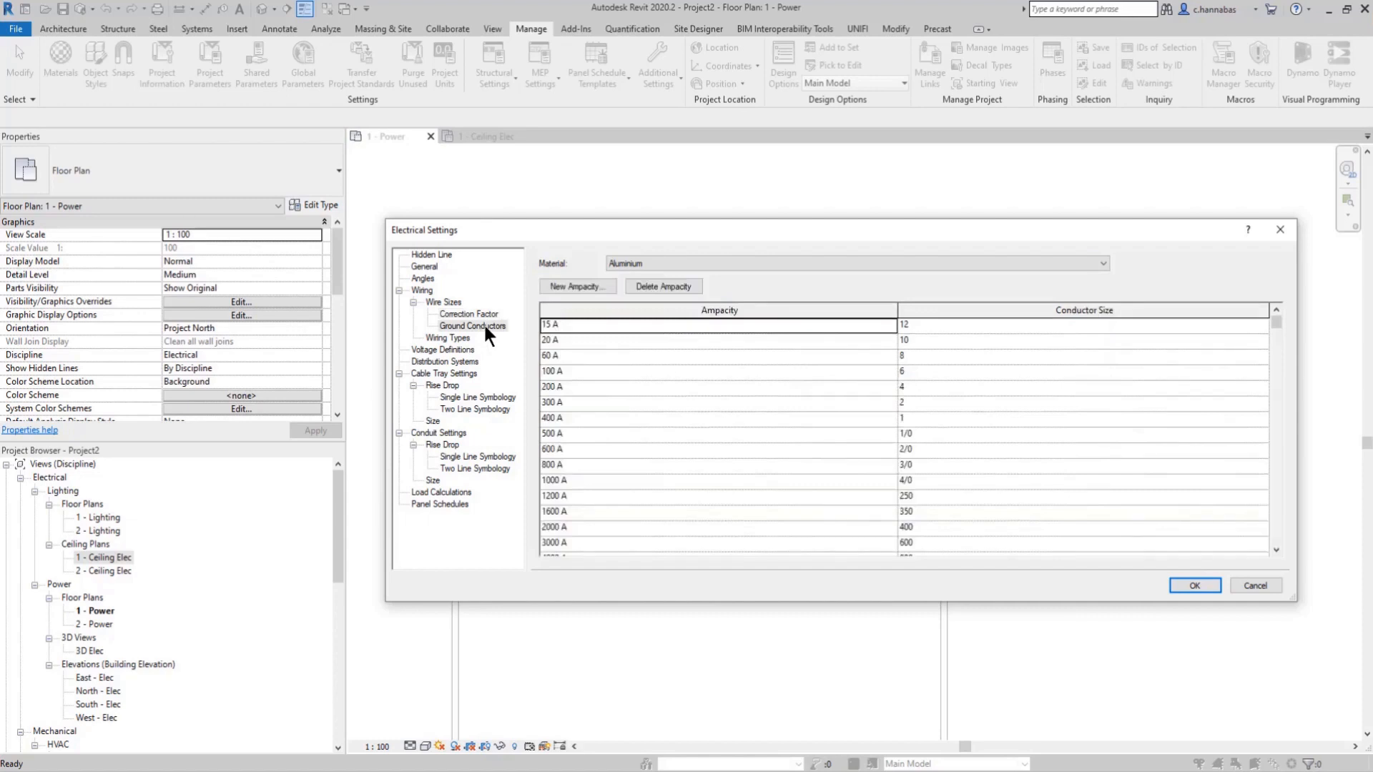
pyautogui.click(652, 261)
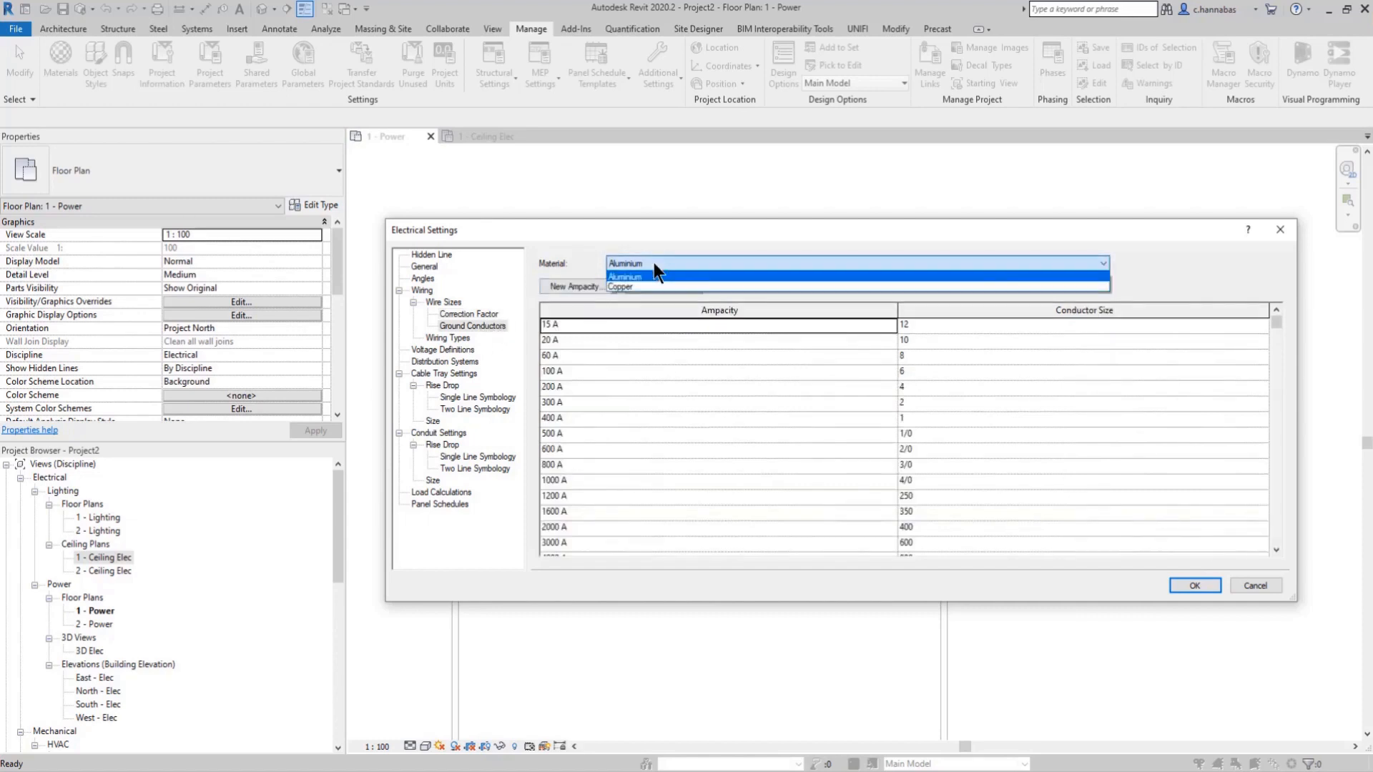
pyautogui.click(653, 263)
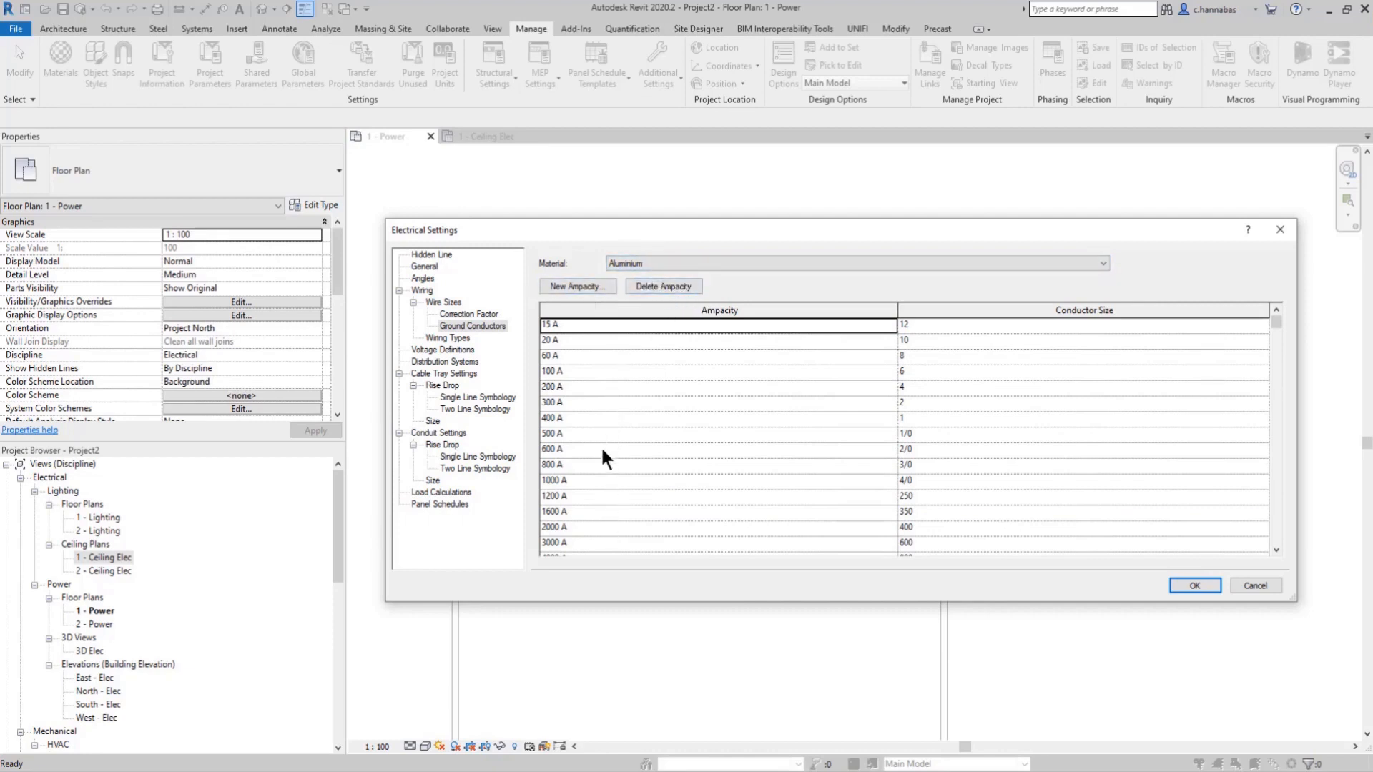
# Step: Review the defined Wiring Types, Voltage Definitions and Distribution Systems in the electrical settings
pyautogui.click(450, 339)
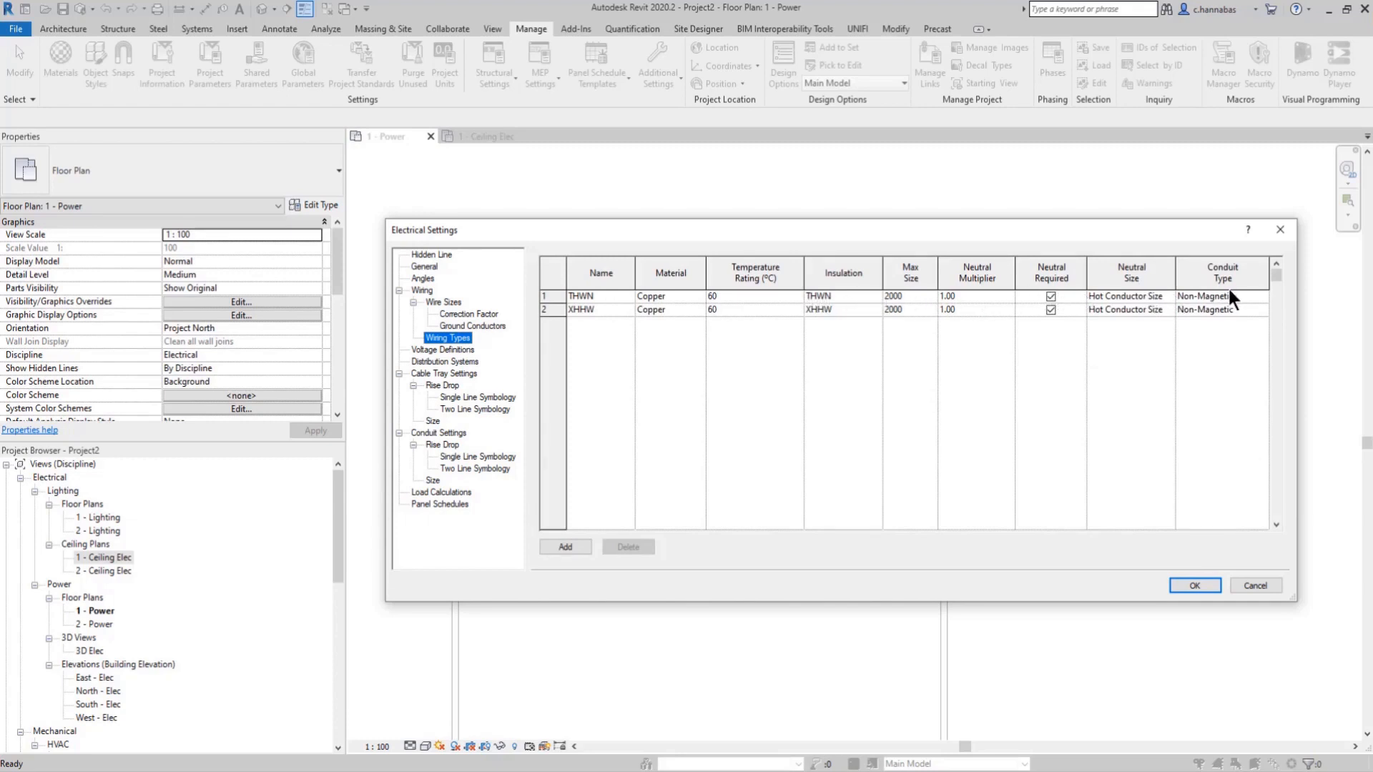
pyautogui.click(452, 348)
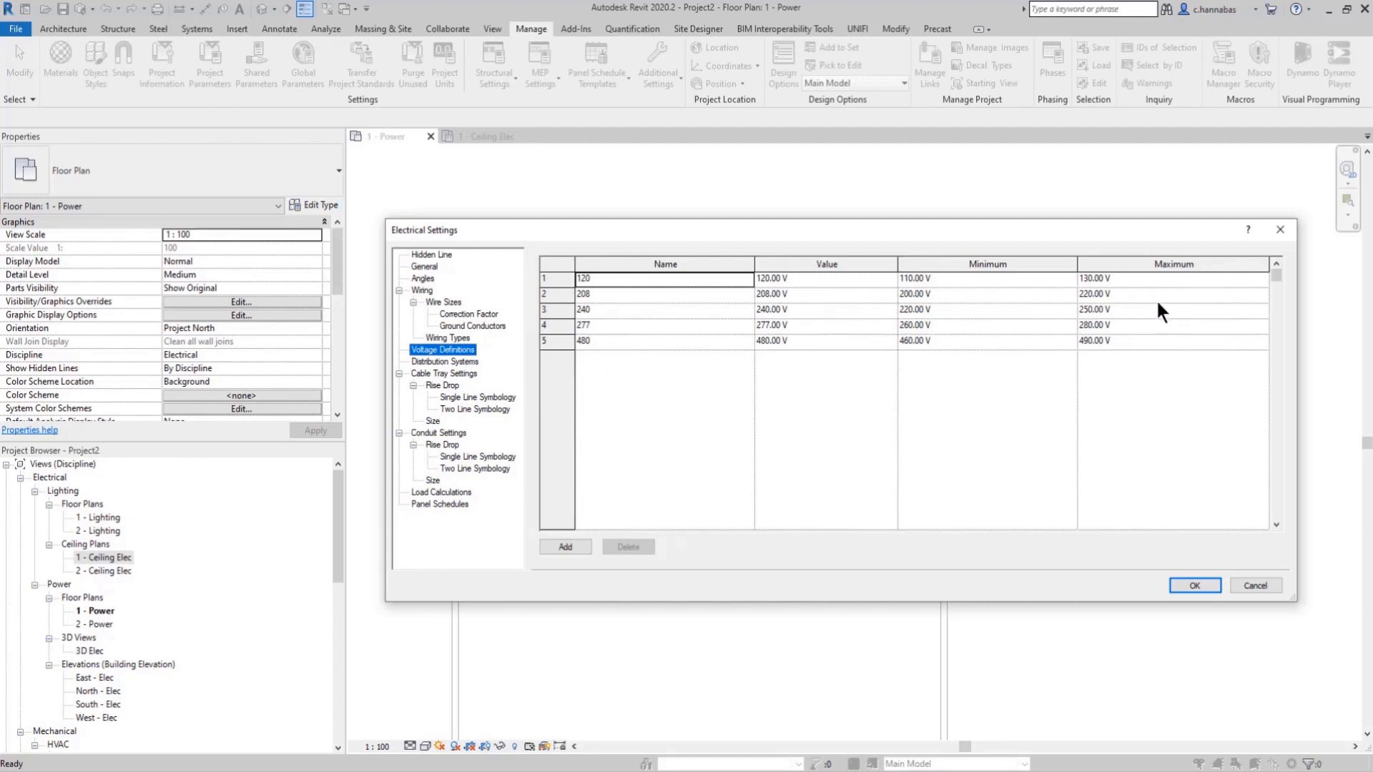
pyautogui.click(453, 362)
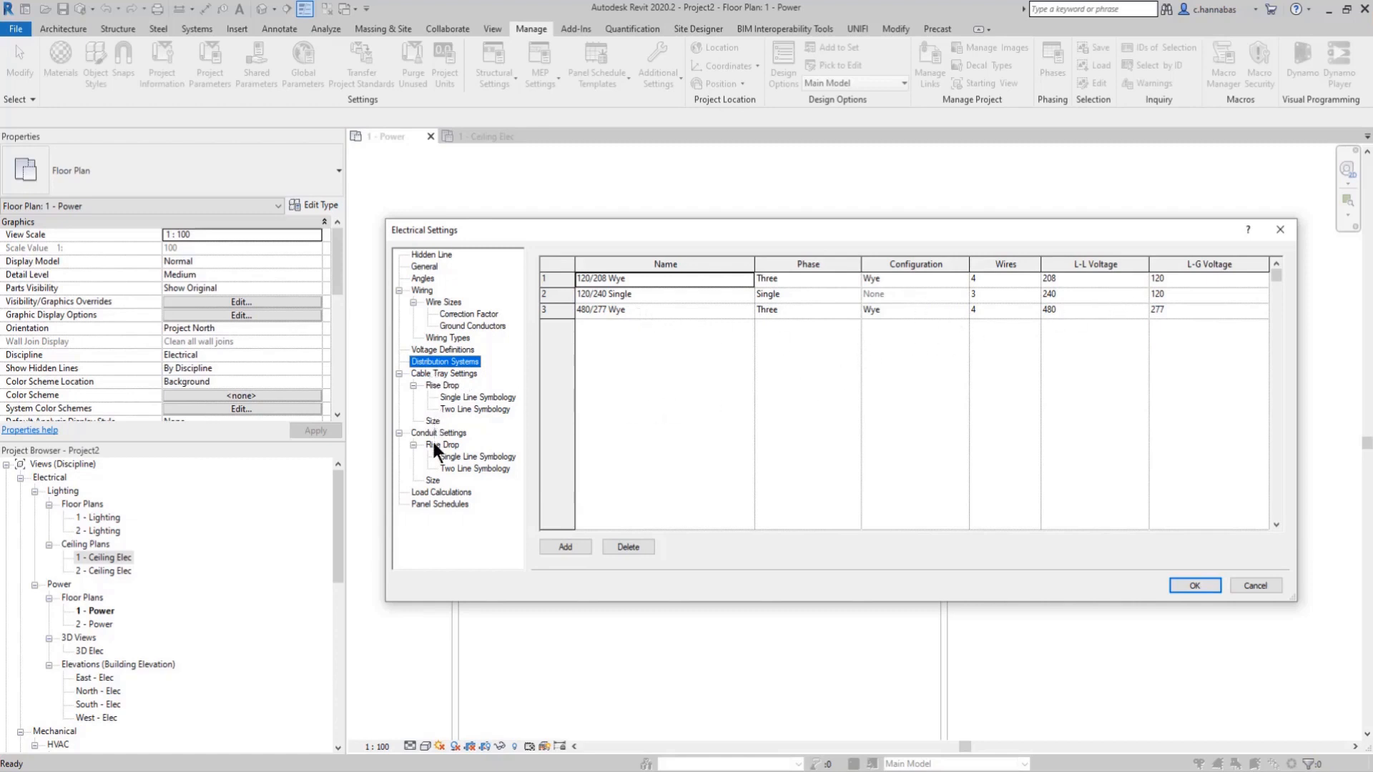
# Step: Examine the Load Calculations settings and the Elevator and Equipment load classifications, leaving the classifications without saving changes
pyautogui.click(454, 492)
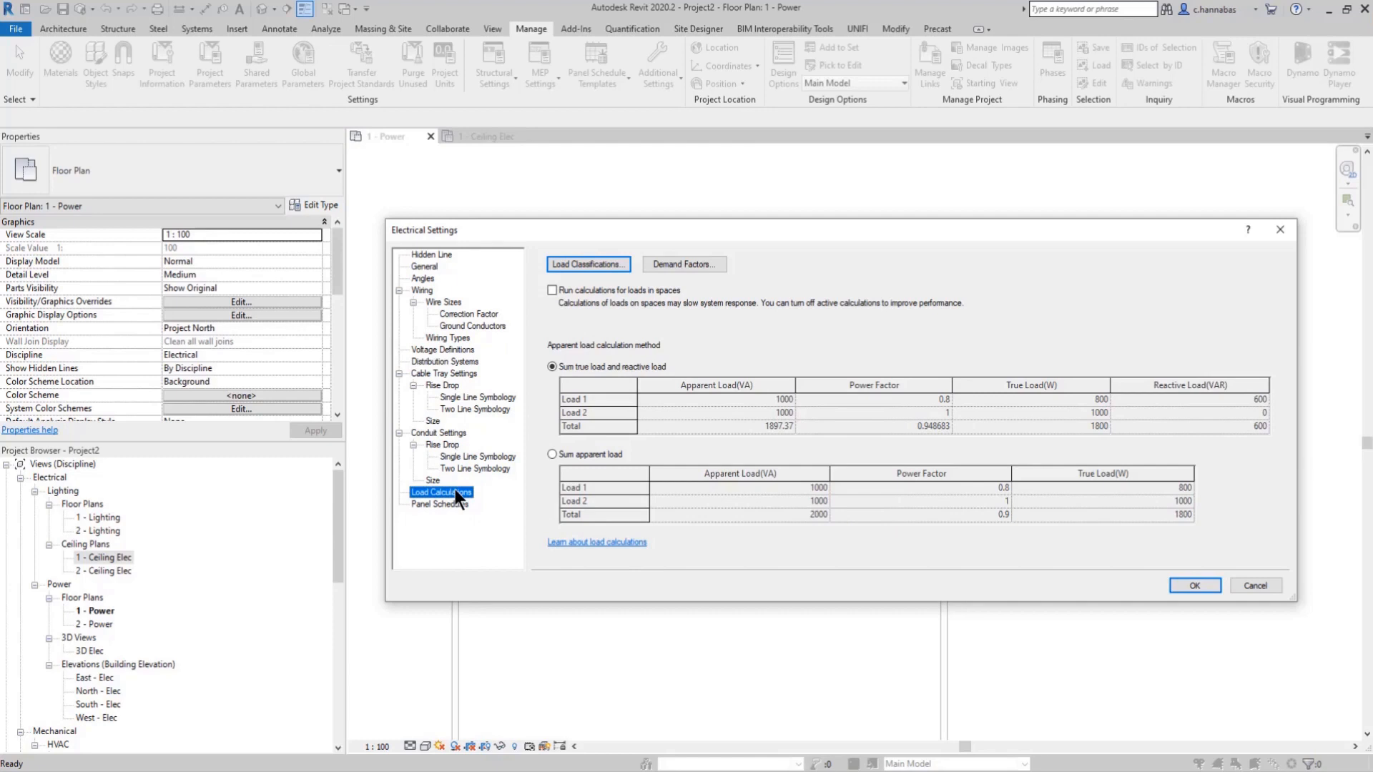
pyautogui.click(602, 263)
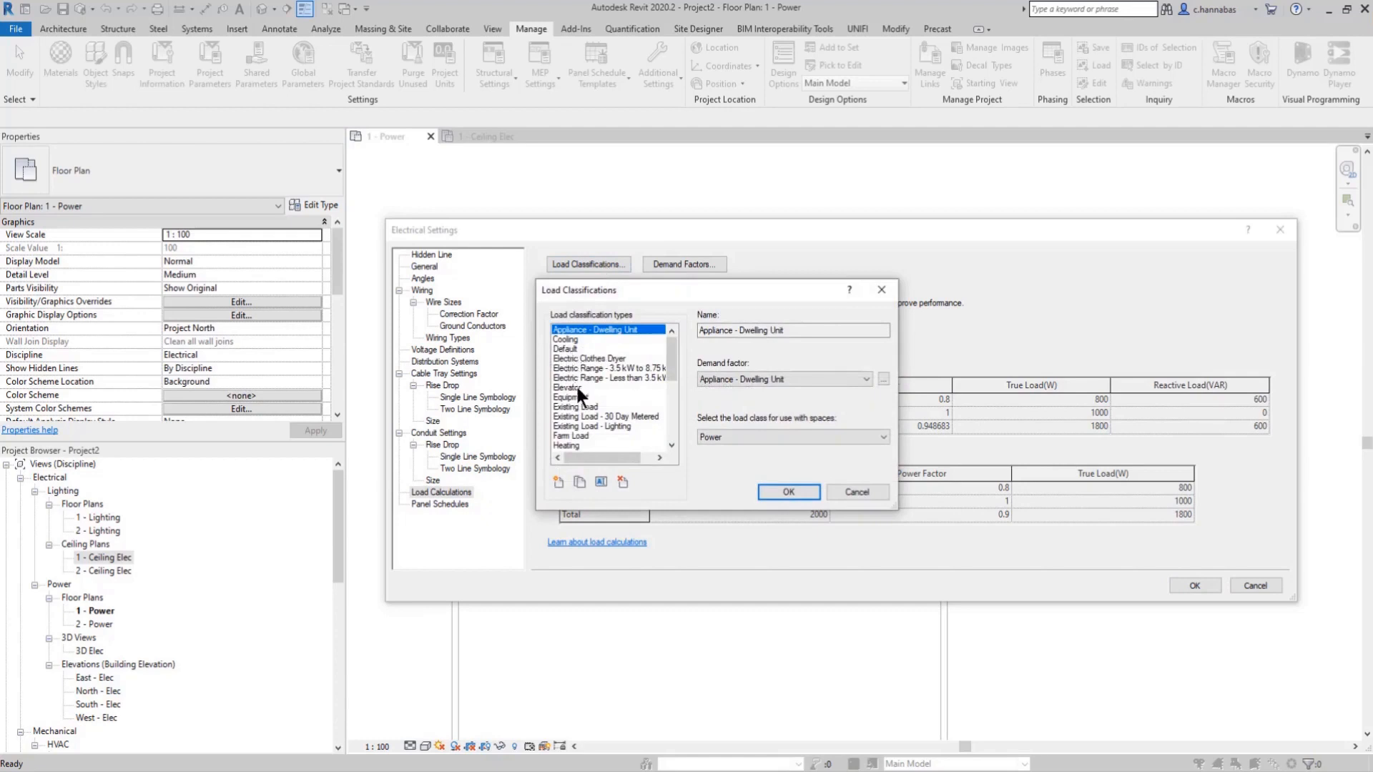
pyautogui.click(577, 388)
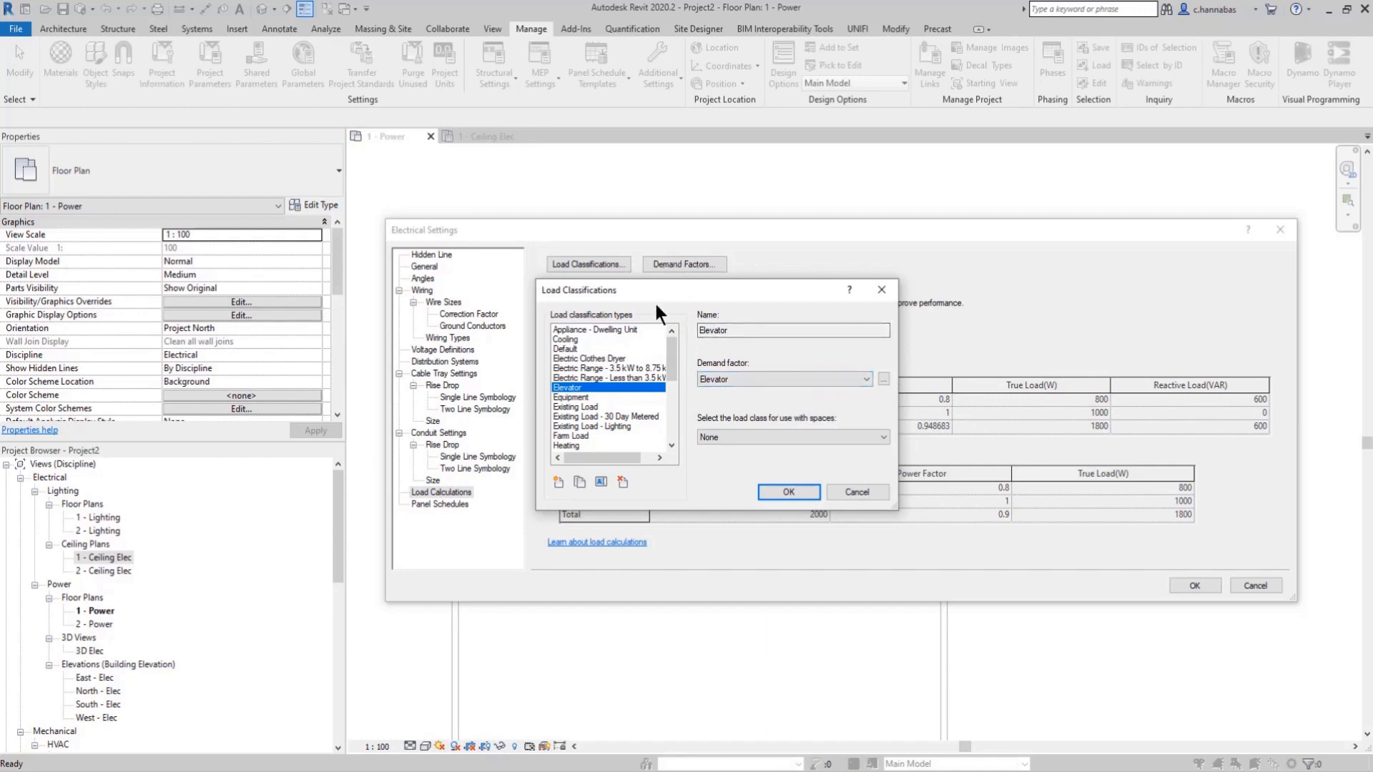
pyautogui.click(577, 396)
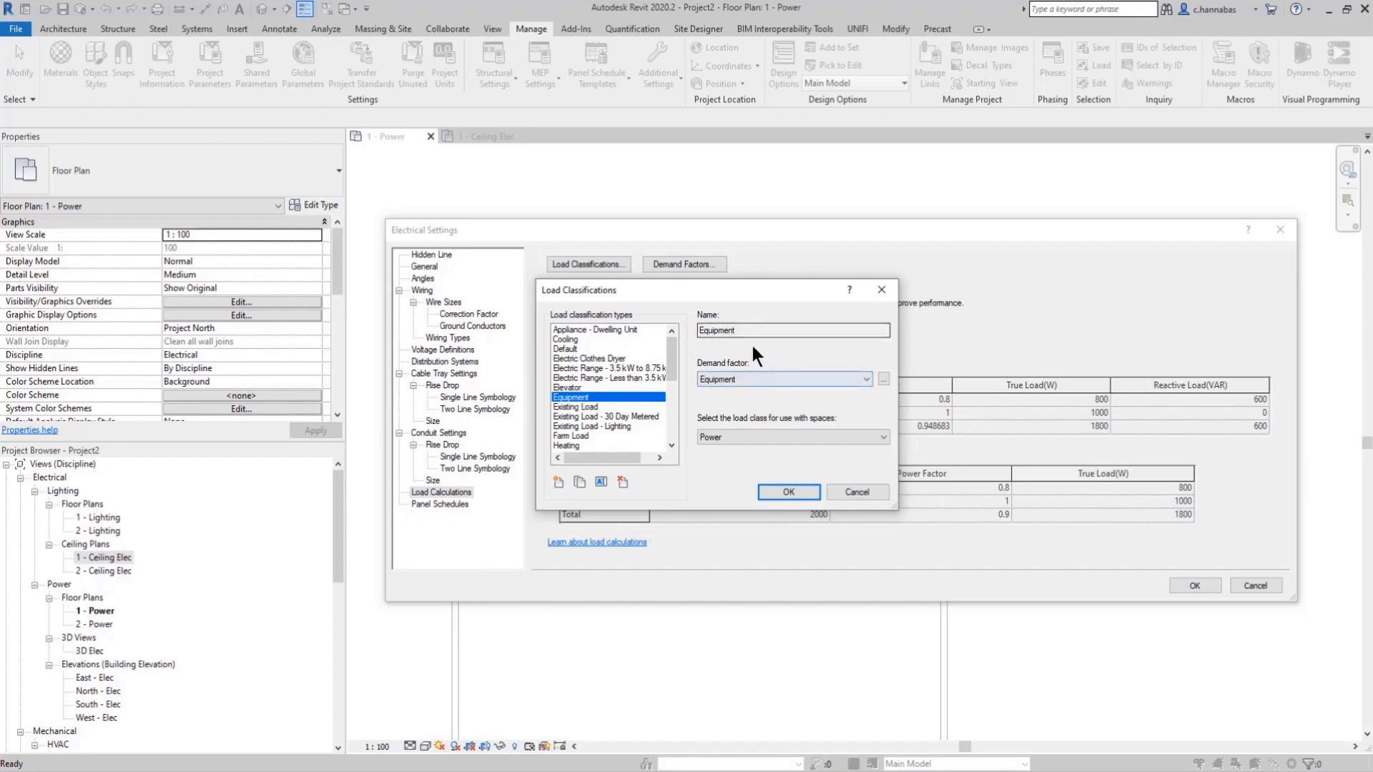
pyautogui.click(851, 492)
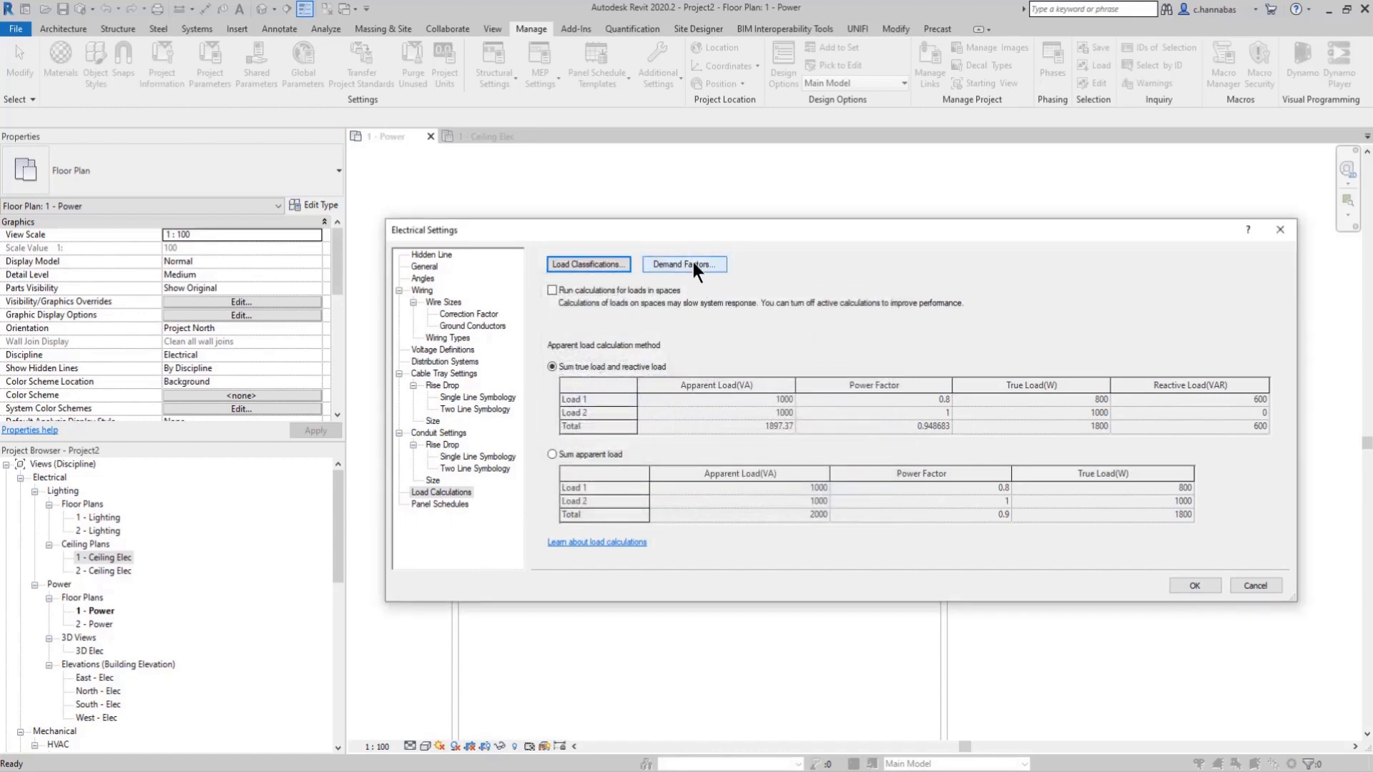
# Step: Compare the demand factors for HVAC, Heating, Equipment and Elevator, check Elevator's calculation method options, and view the Panel Schedules settings
pyautogui.click(692, 266)
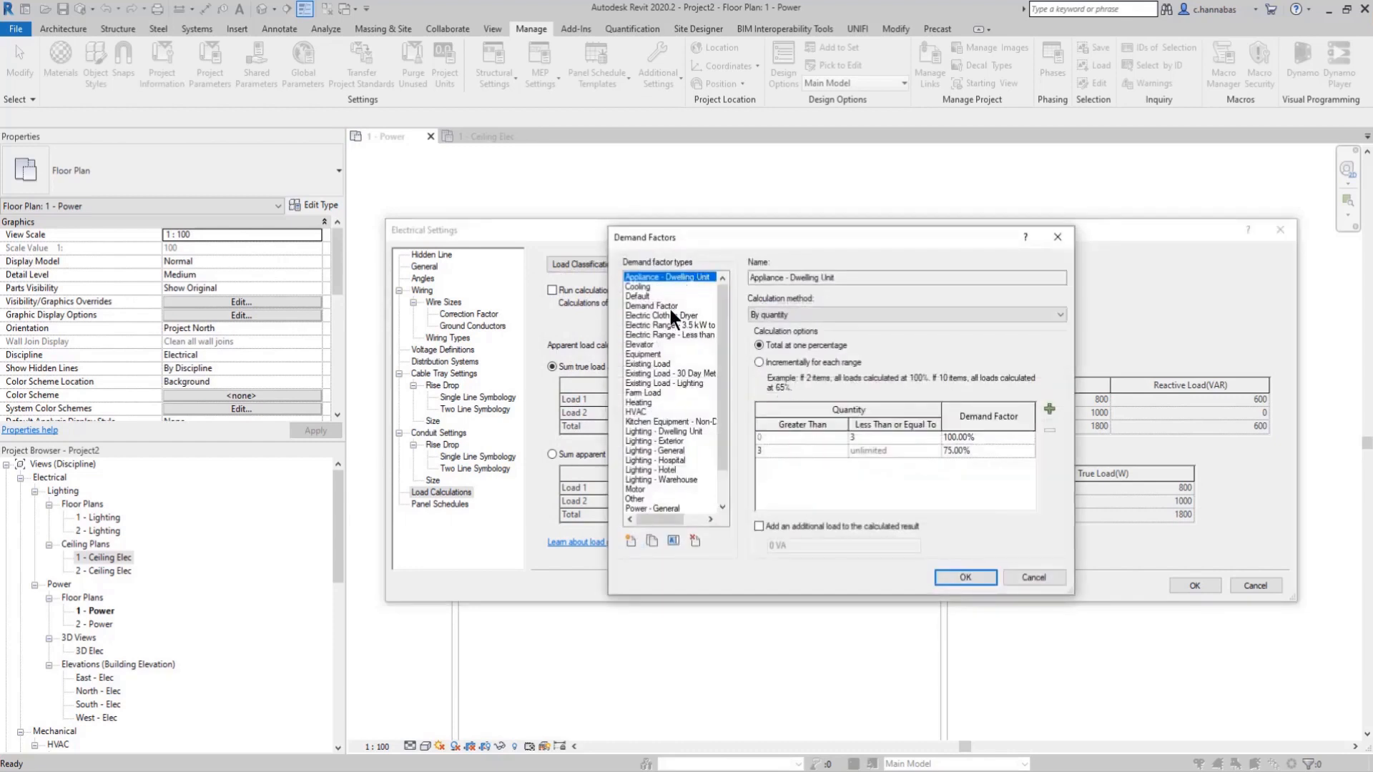
pyautogui.click(639, 411)
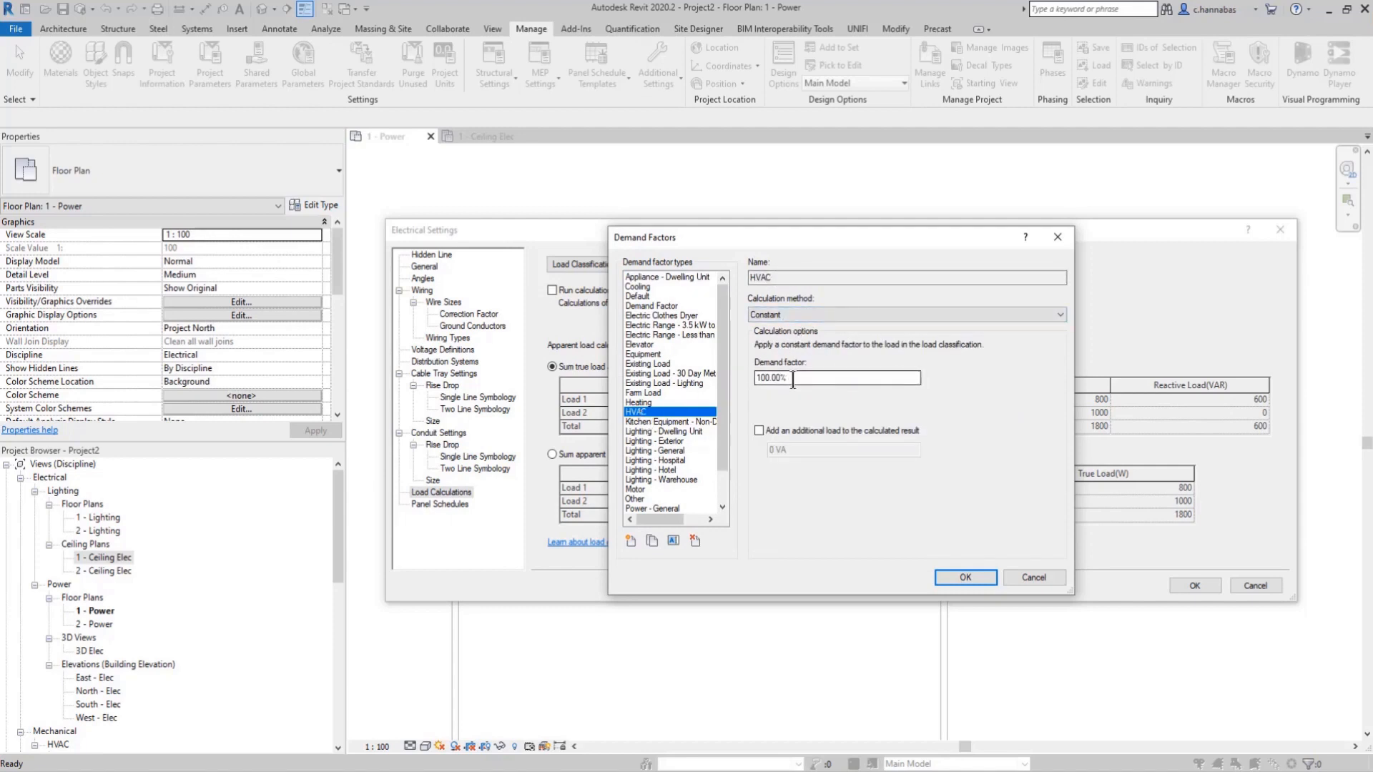
pyautogui.click(646, 403)
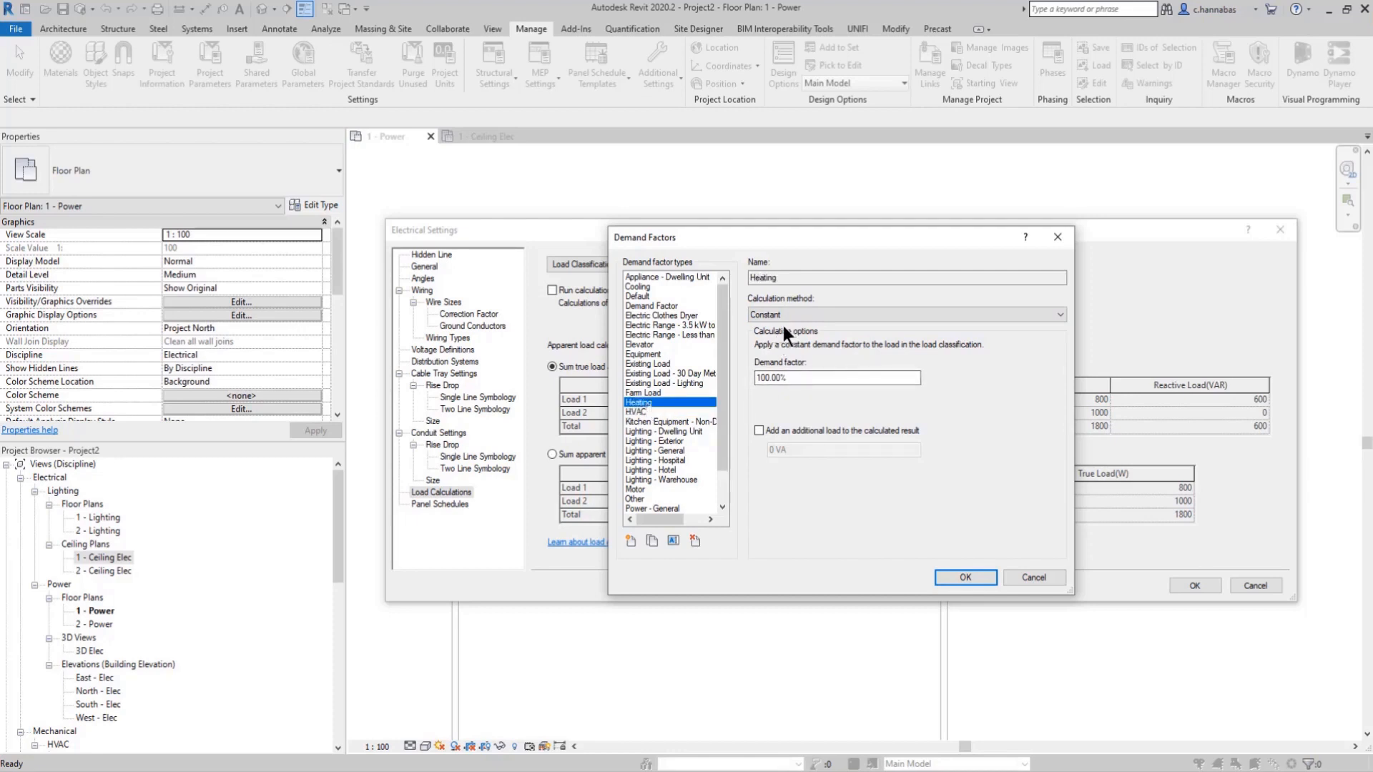
pyautogui.click(641, 352)
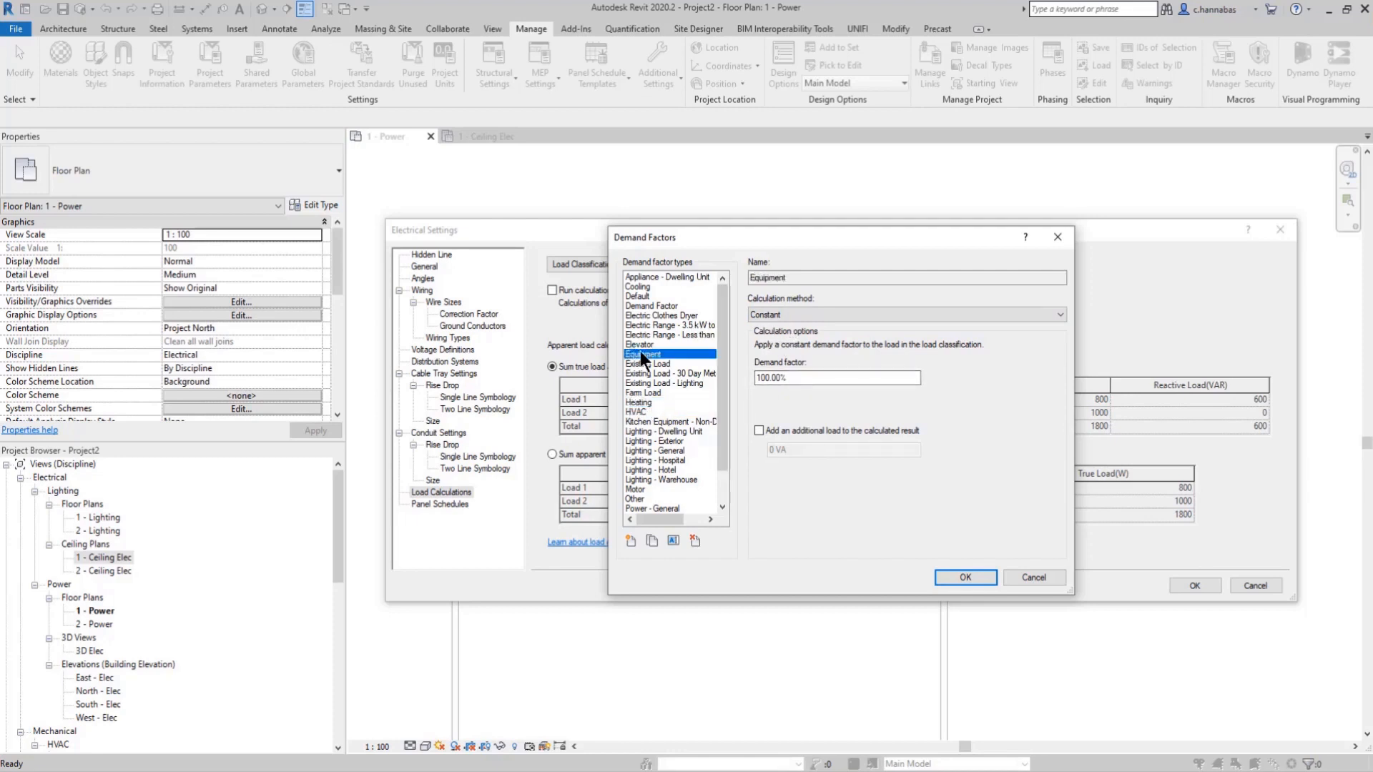
pyautogui.click(645, 344)
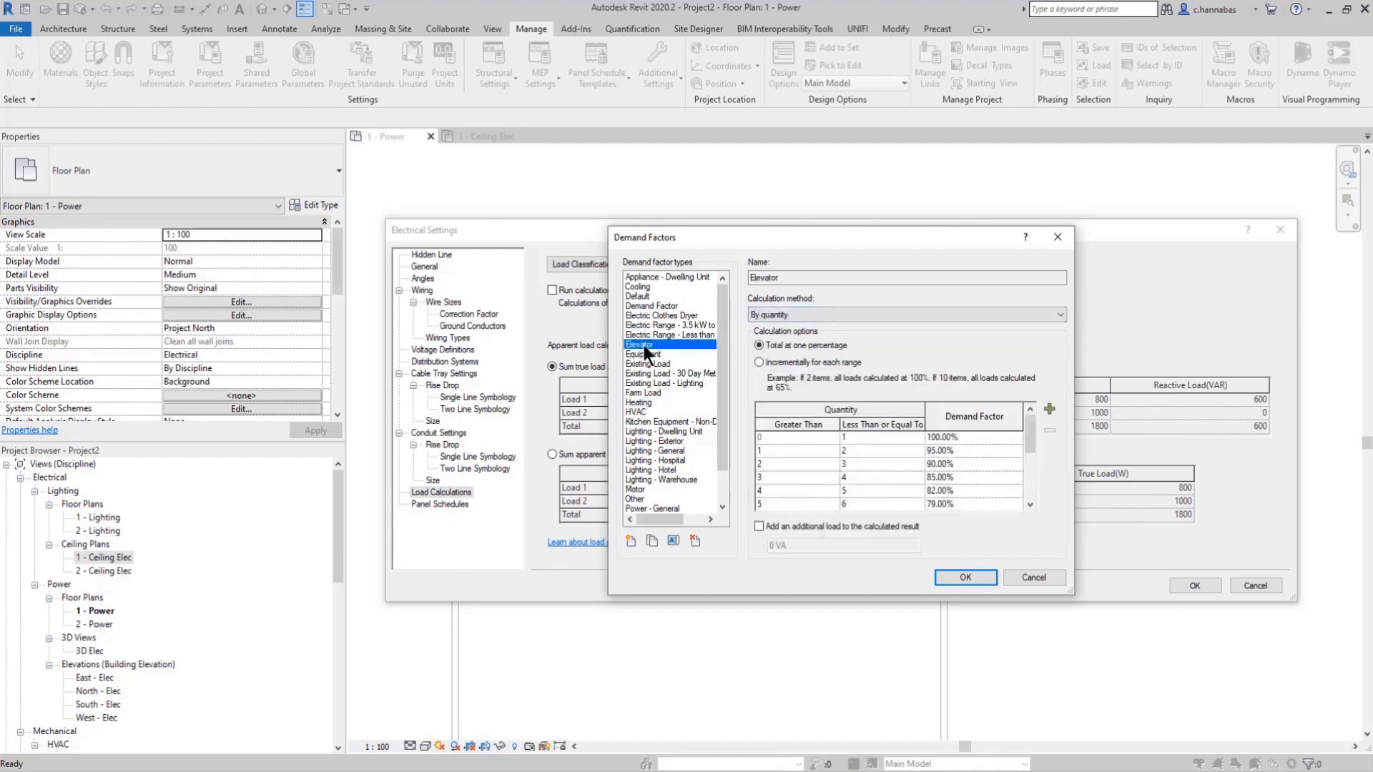
pyautogui.click(801, 313)
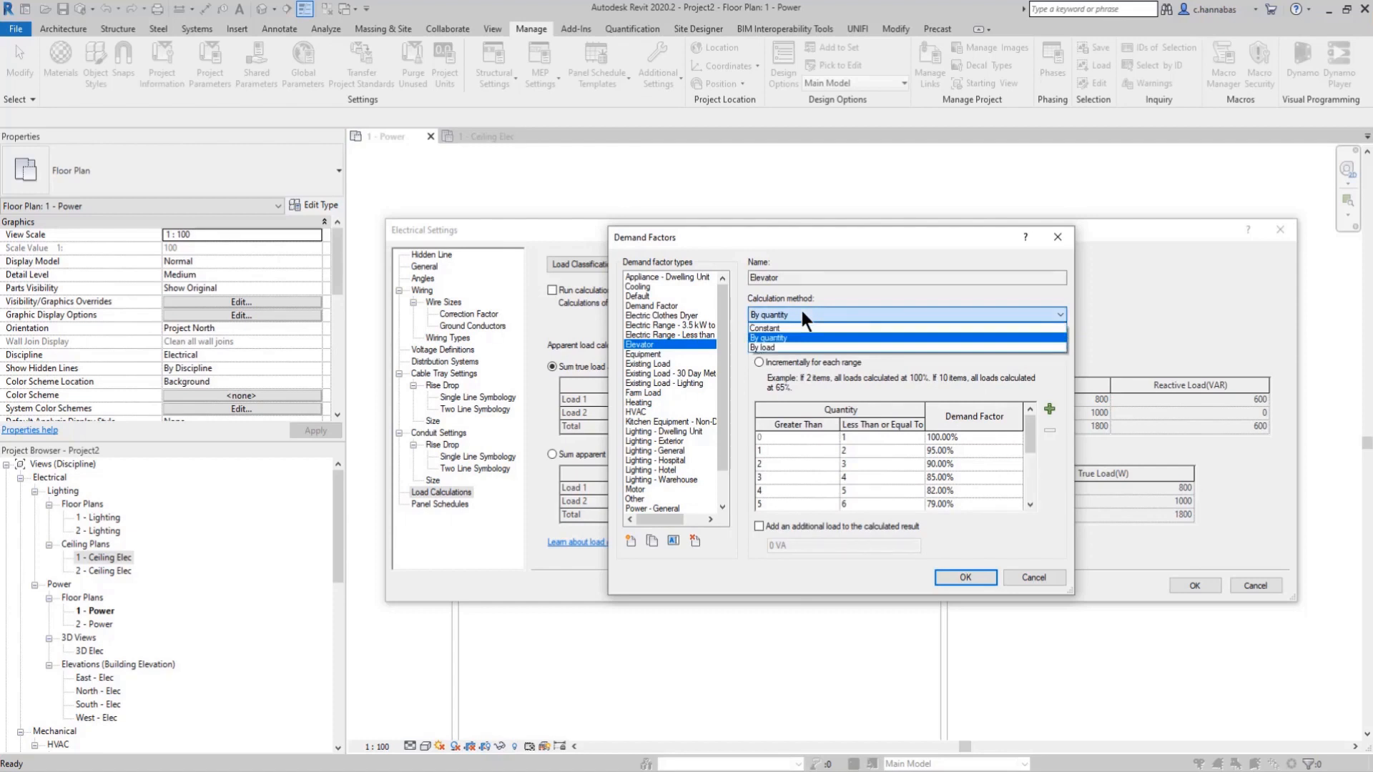
pyautogui.click(801, 313)
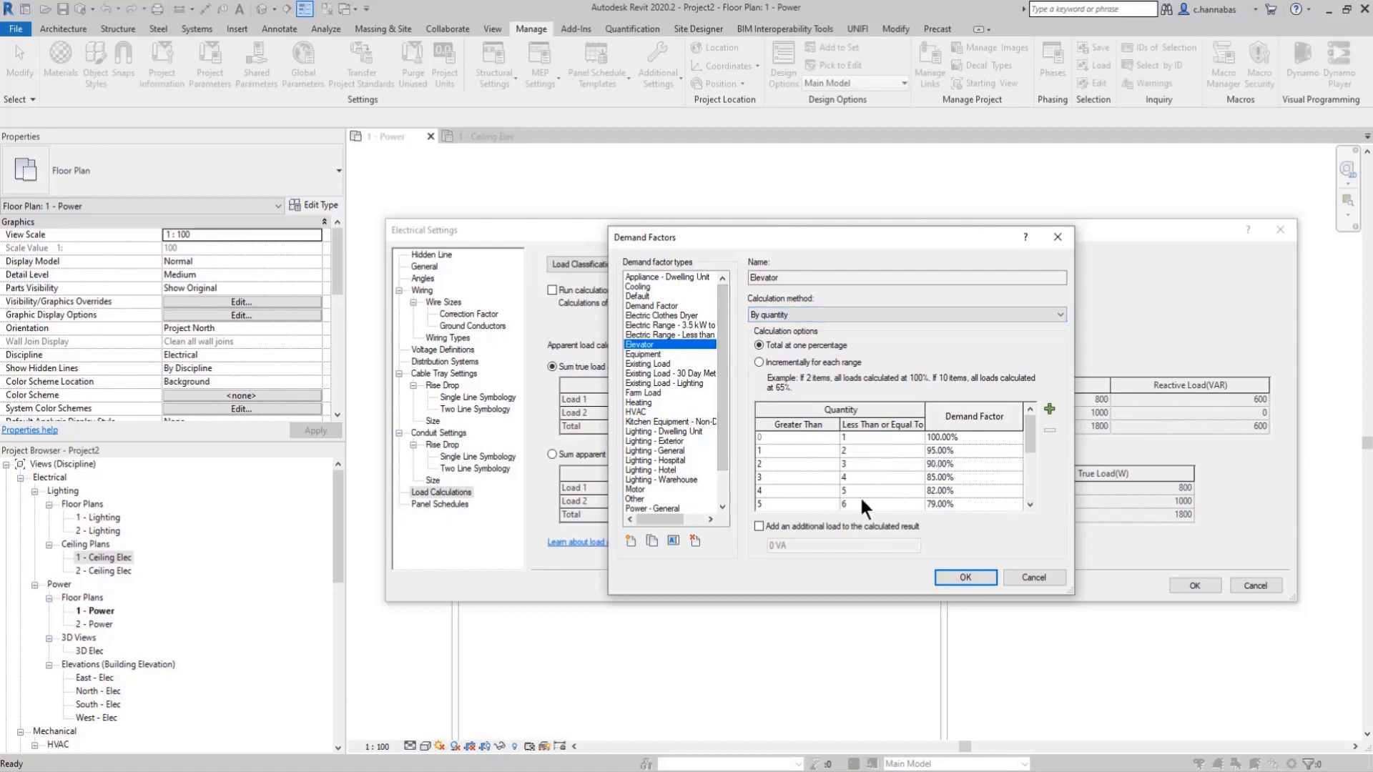
pyautogui.click(971, 575)
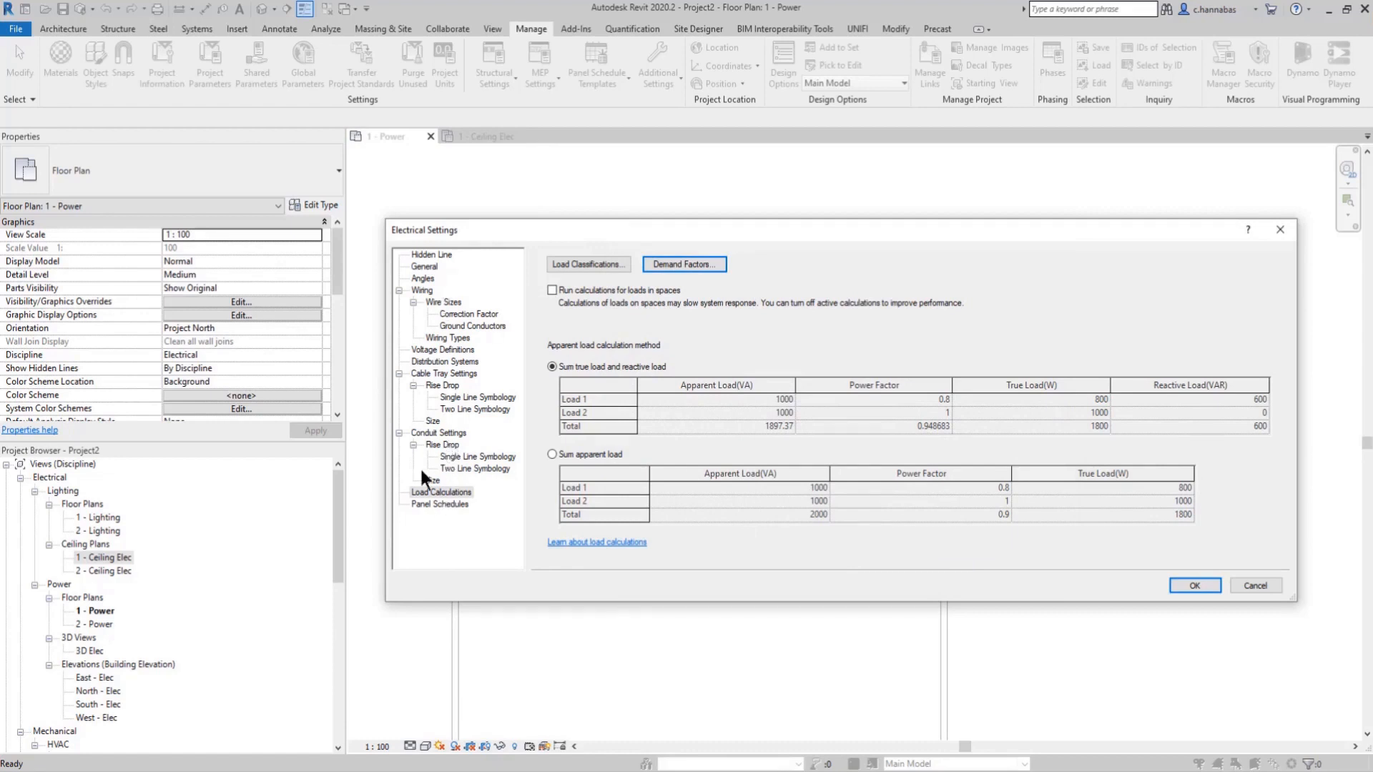
pyautogui.click(442, 504)
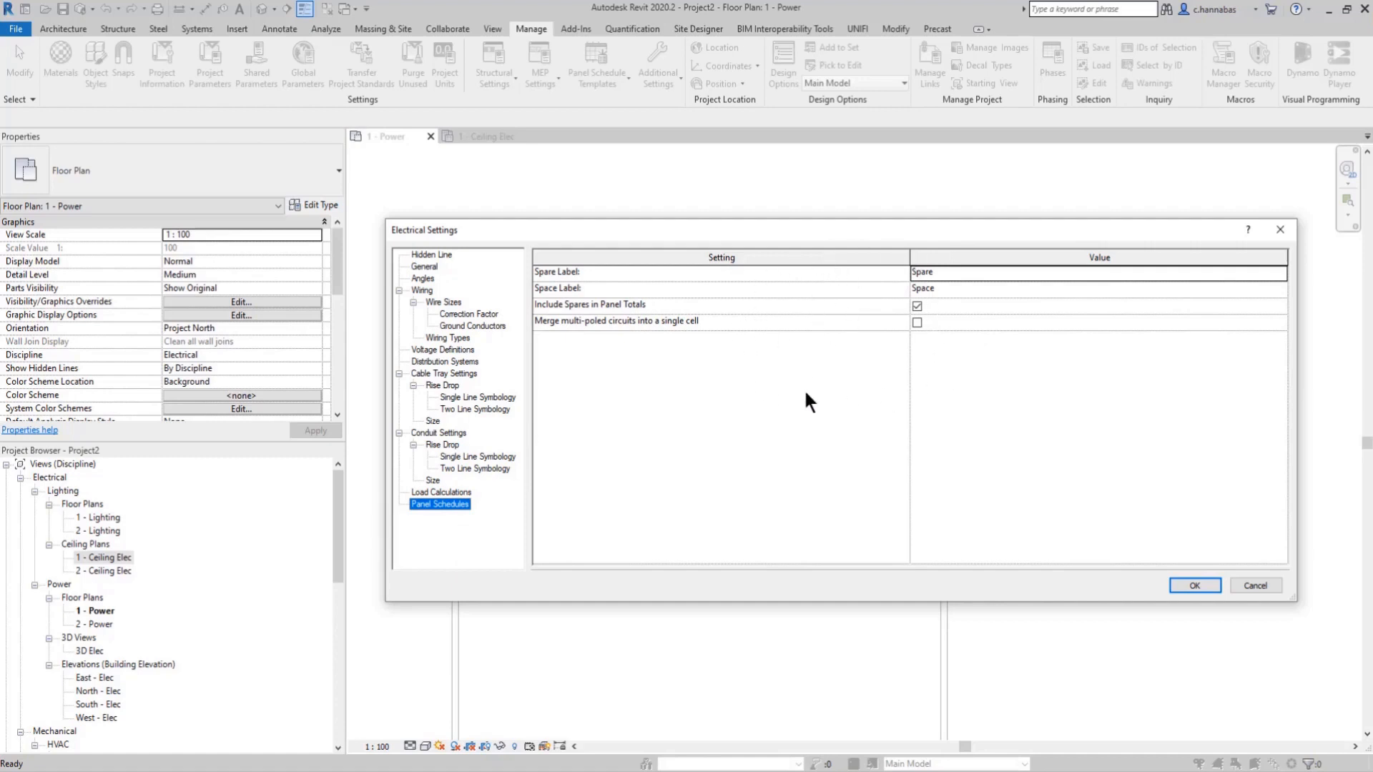
# Step: Accept the Electrical Settings, then examine the energy analysis parameters of the Library building type and the Barber and Beauty Parlor space type
pyautogui.click(1195, 585)
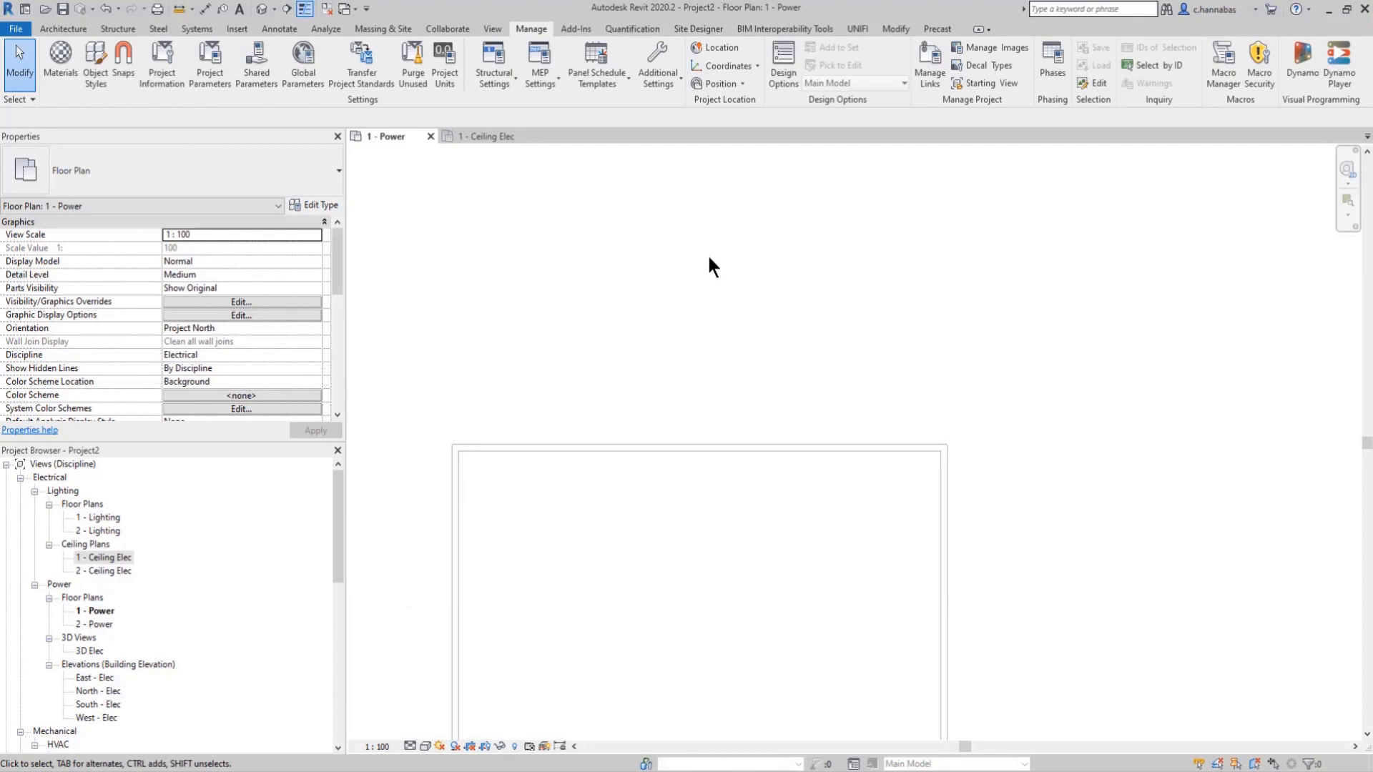
pyautogui.click(542, 78)
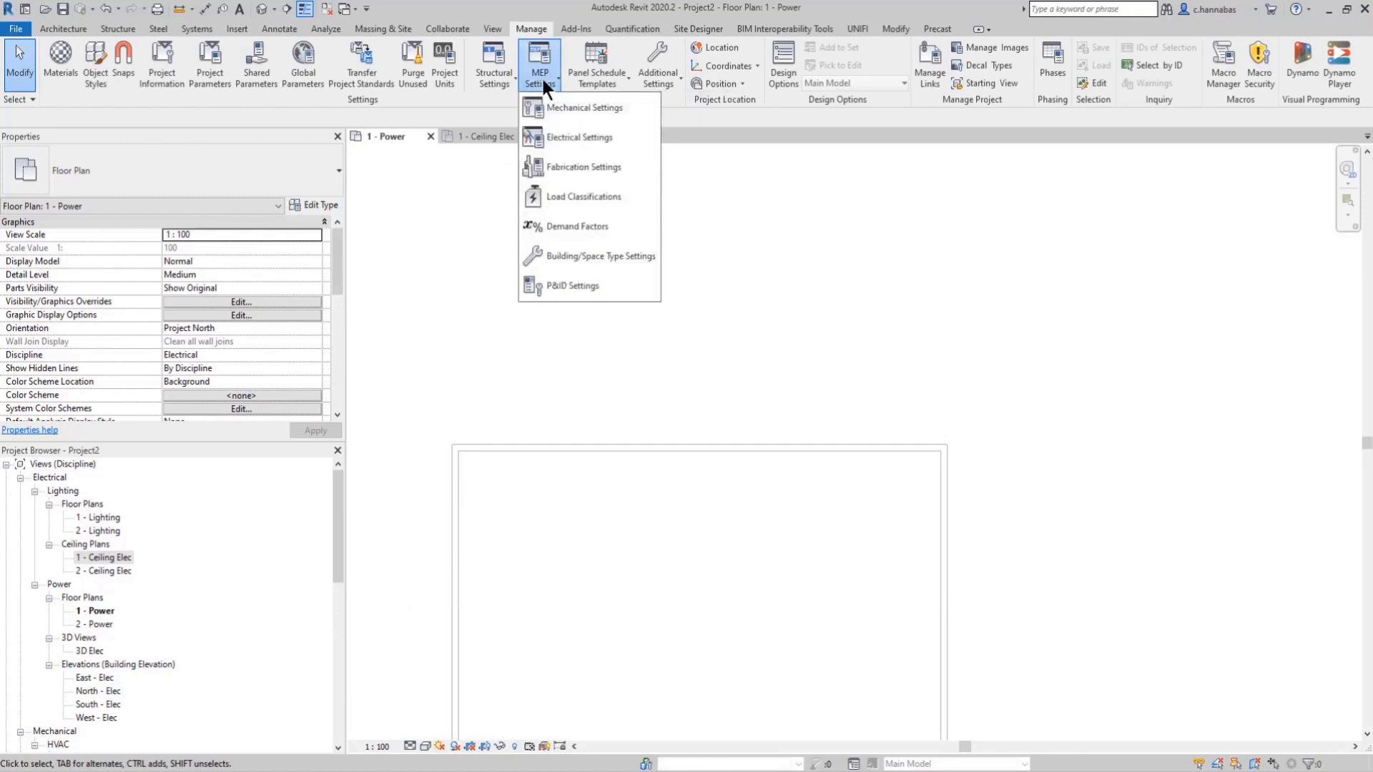
pyautogui.click(555, 256)
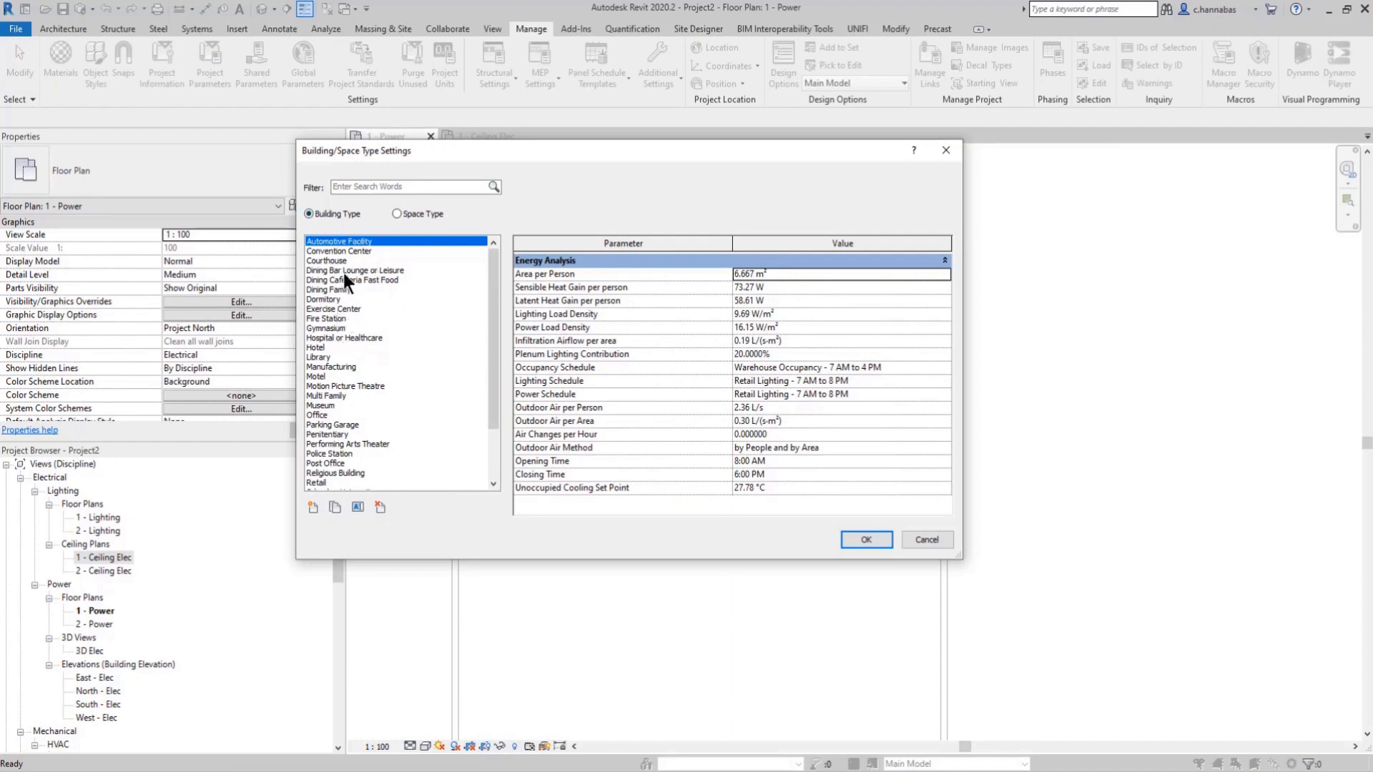
pyautogui.click(320, 357)
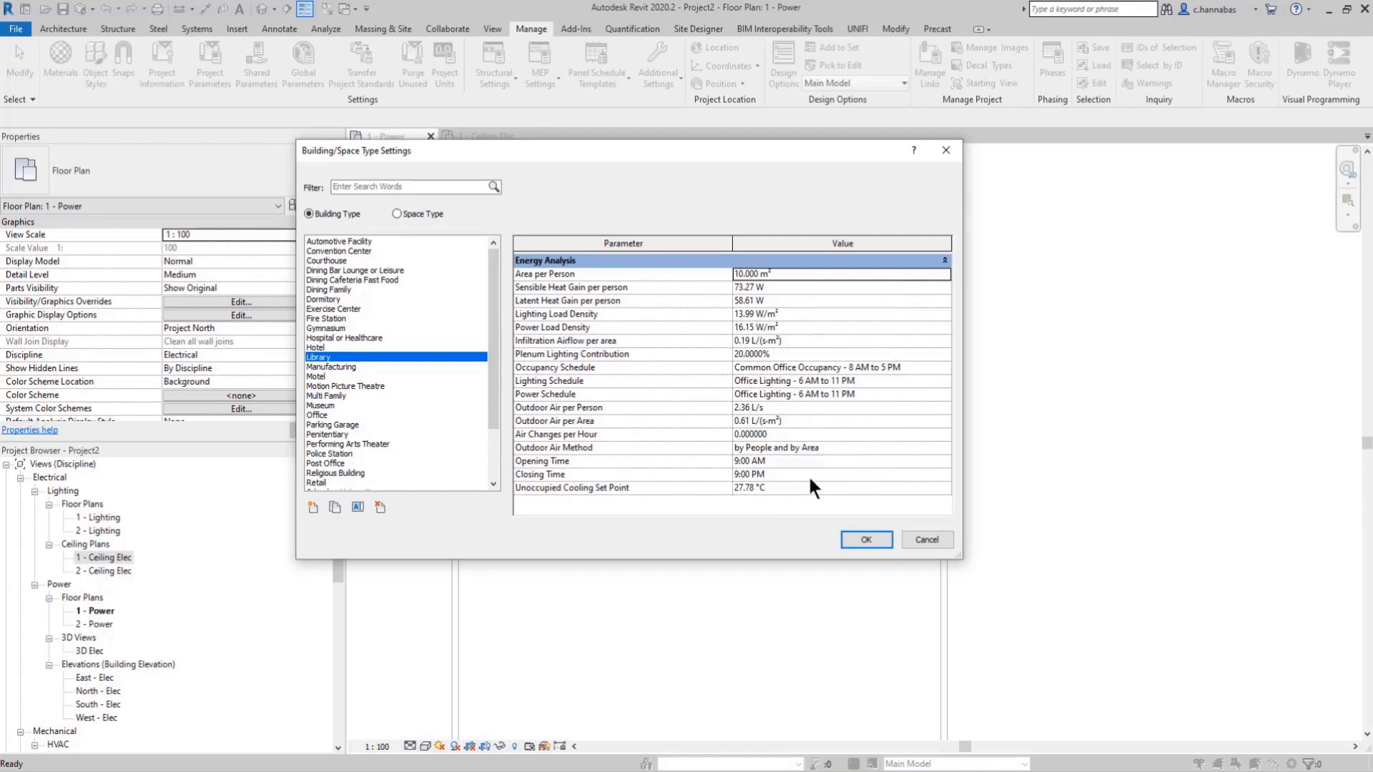
pyautogui.click(396, 215)
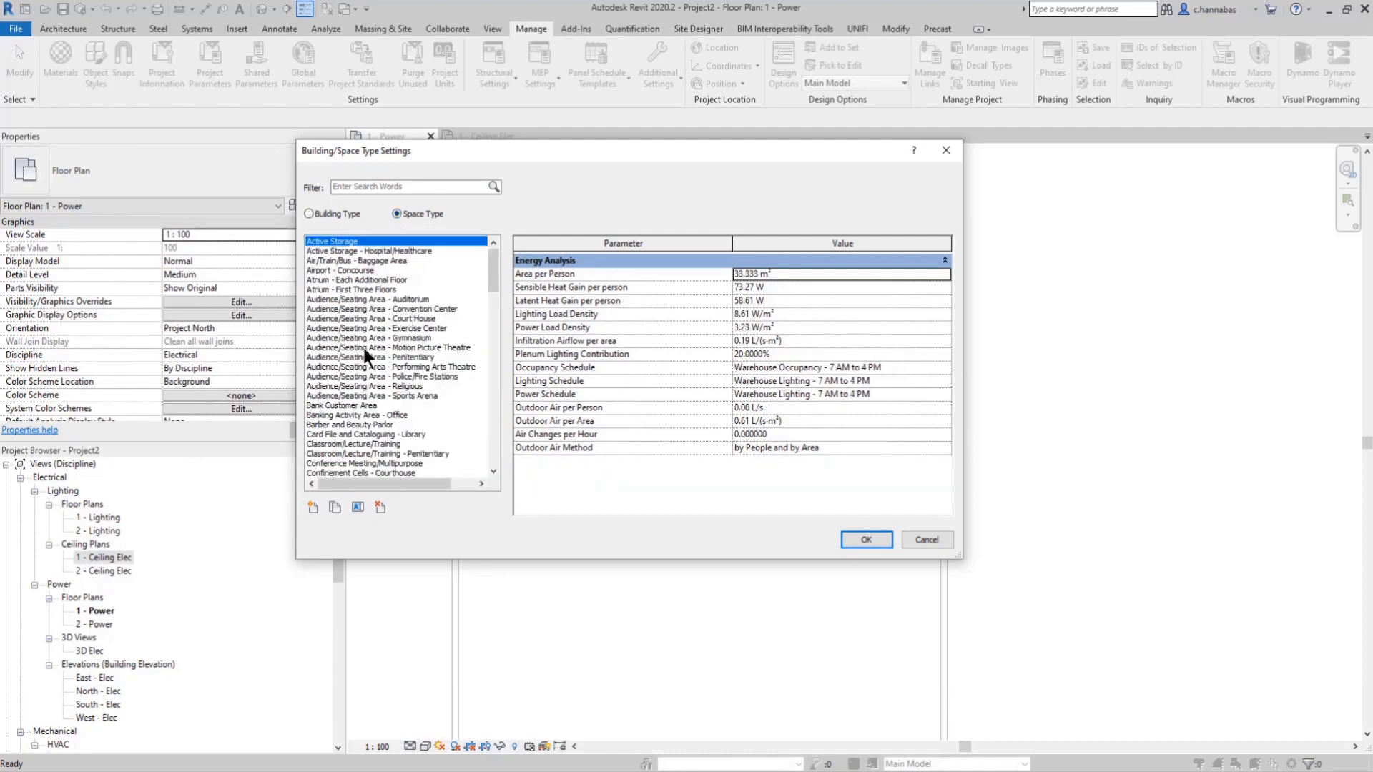
pyautogui.click(366, 425)
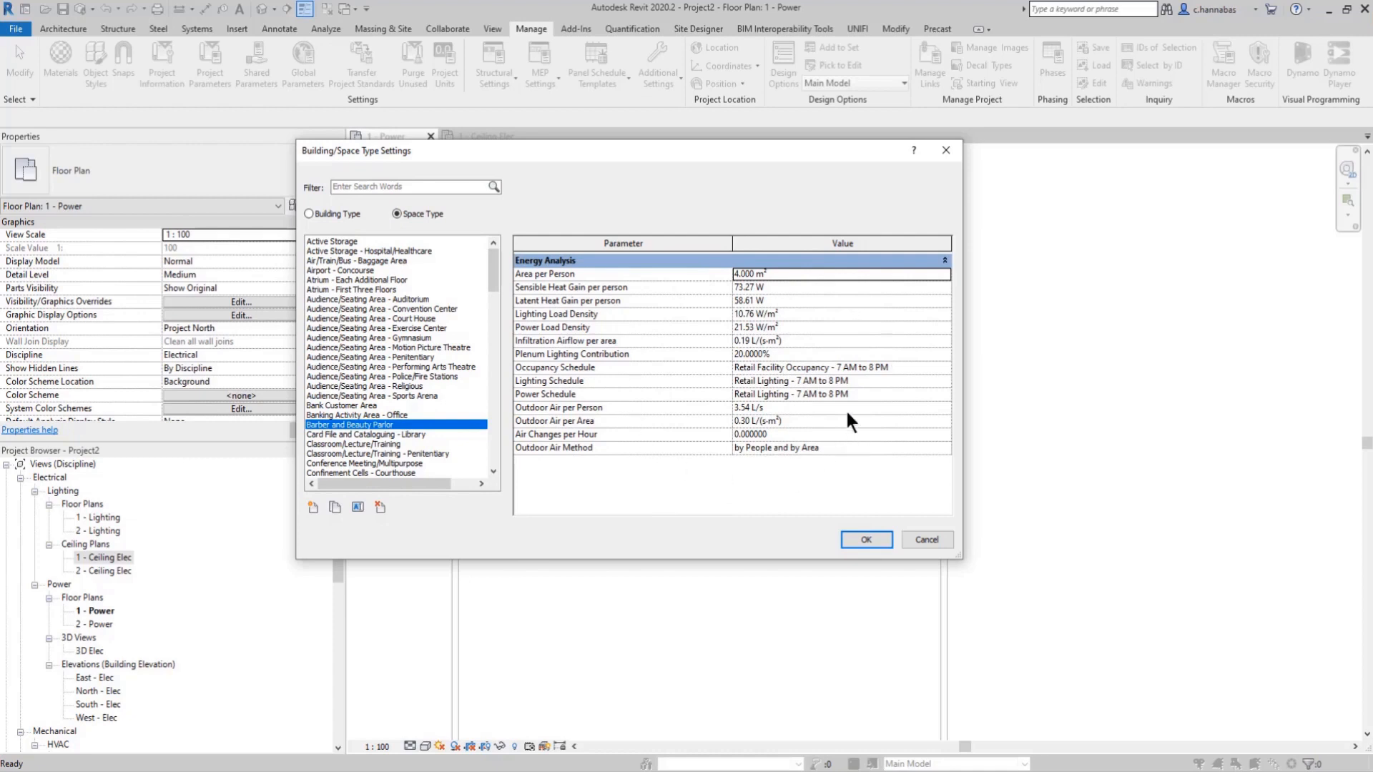
pyautogui.click(864, 539)
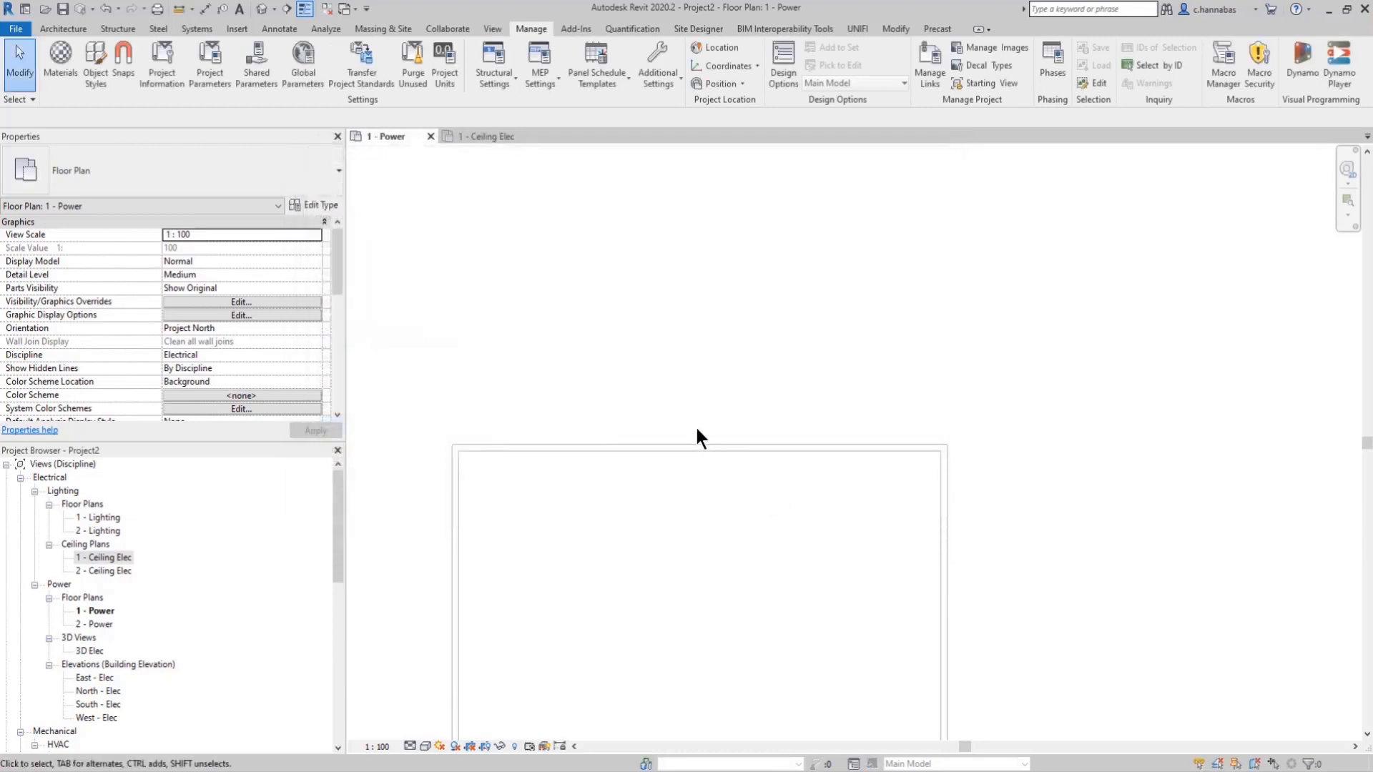
# Step: Open the default Branch Panel schedule template with the Two Columns, Circuits Across configuration for editing
pyautogui.click(598, 79)
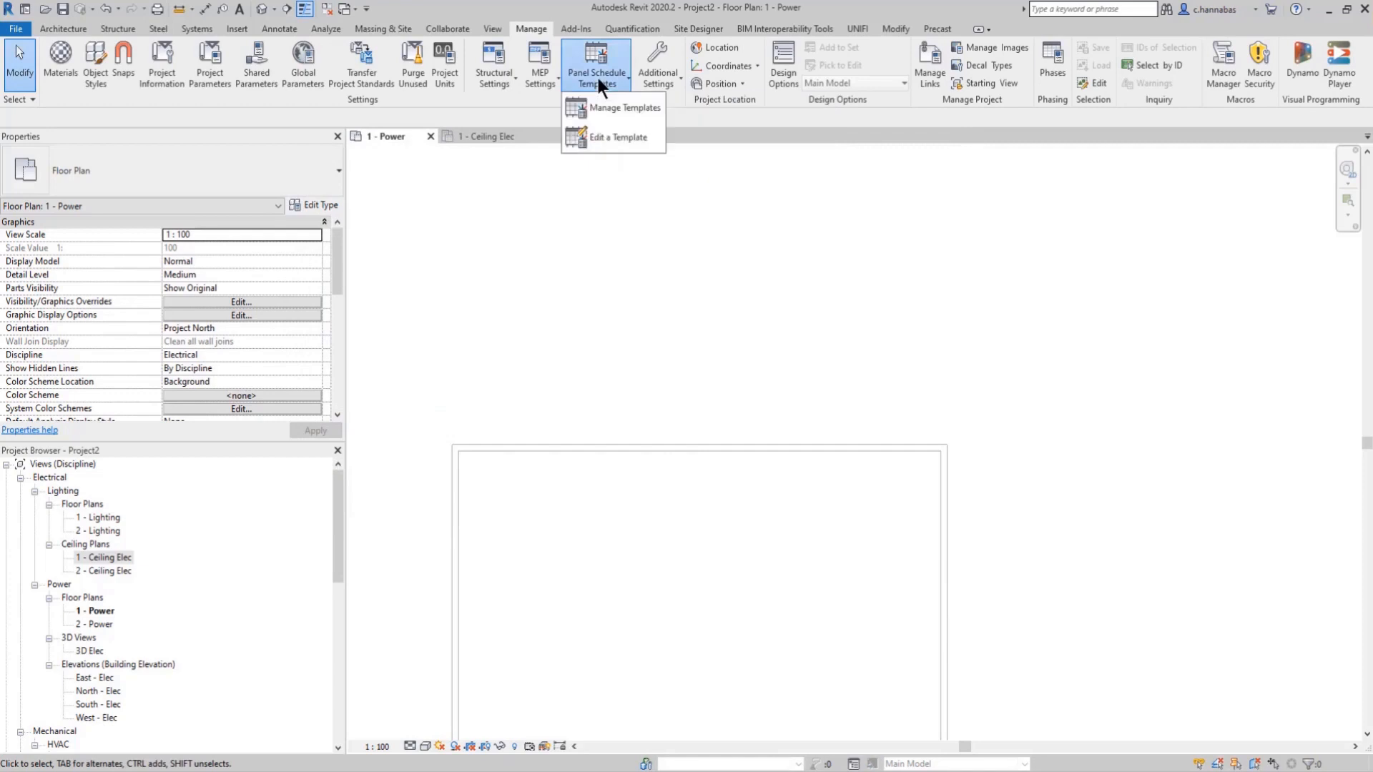
pyautogui.click(613, 135)
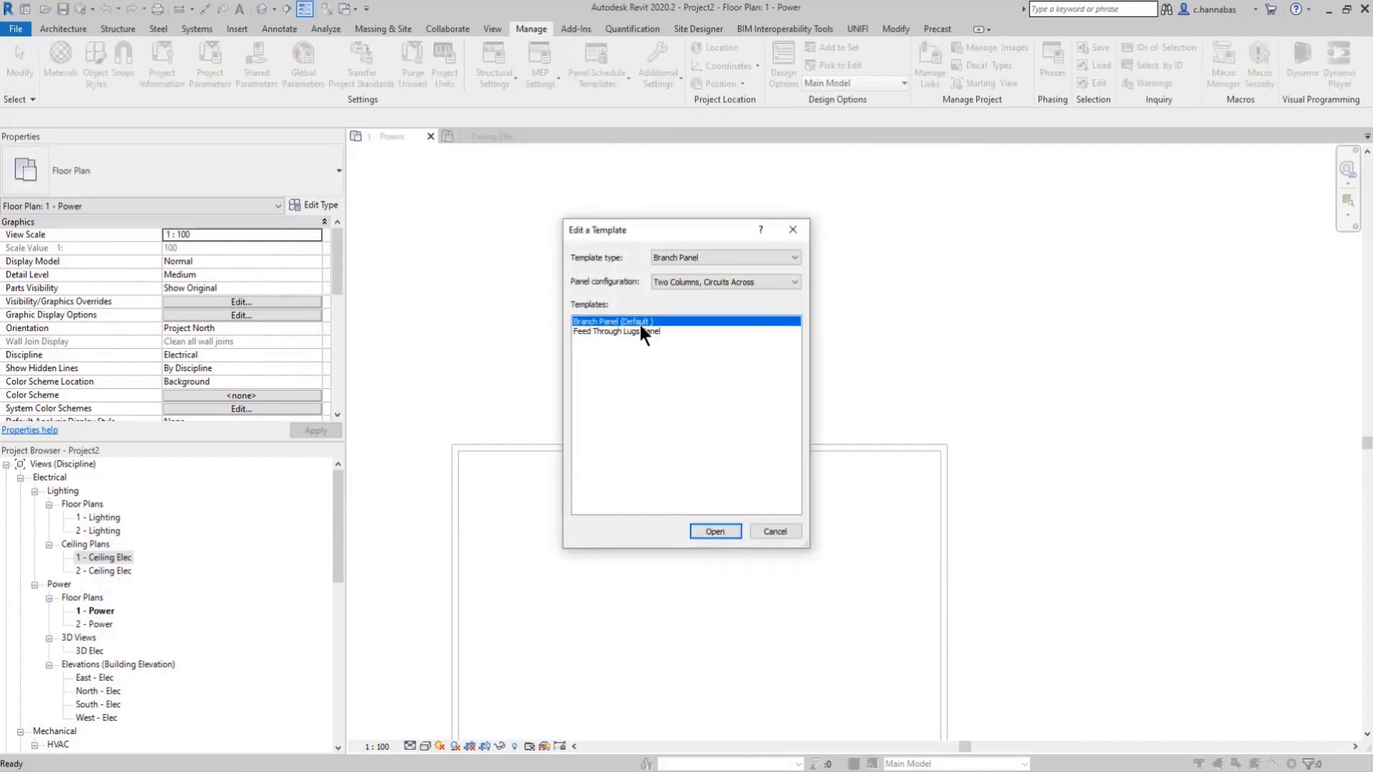
pyautogui.click(713, 532)
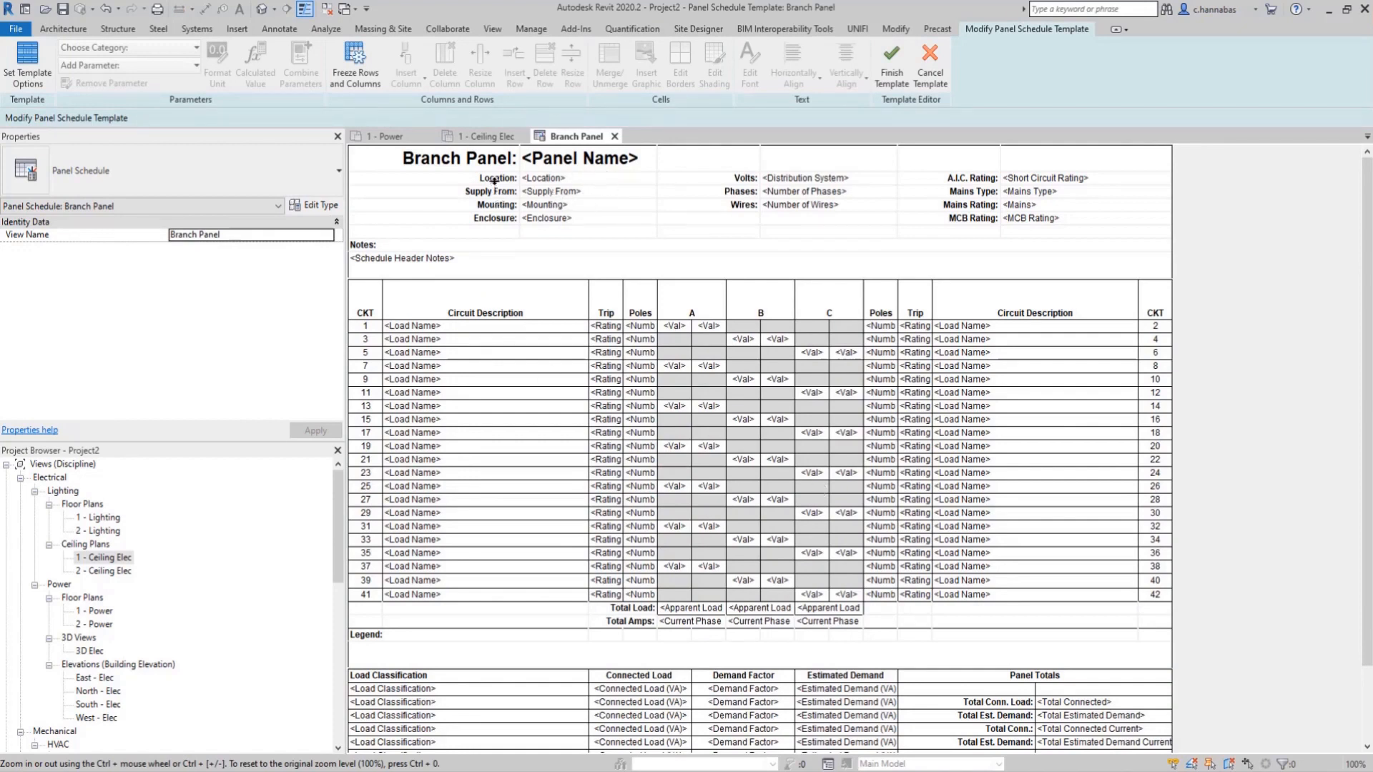
pyautogui.click(492, 232)
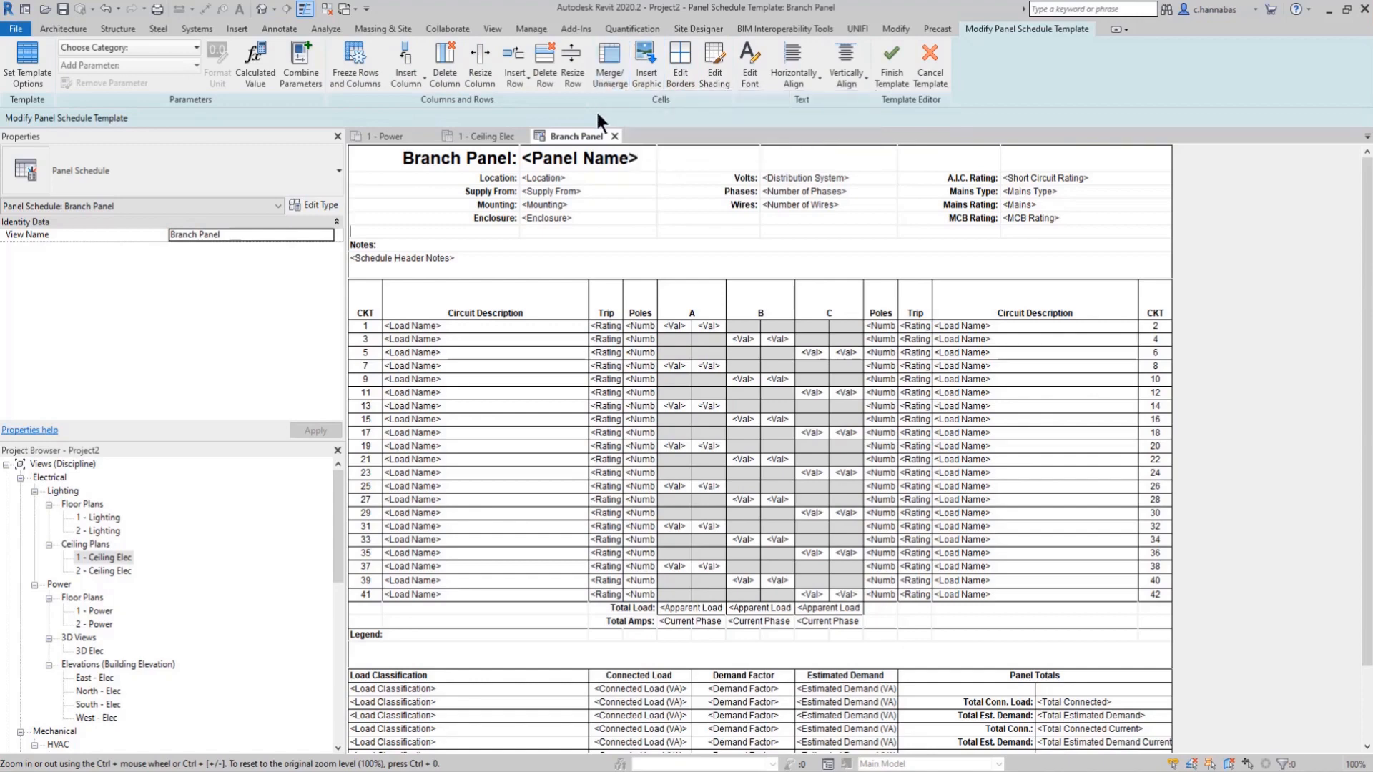
# Step: Examine the template's General Settings and Circuit Table options, comparing header orientations and the by-phase, split-column and shared-column load formats
pyautogui.click(24, 74)
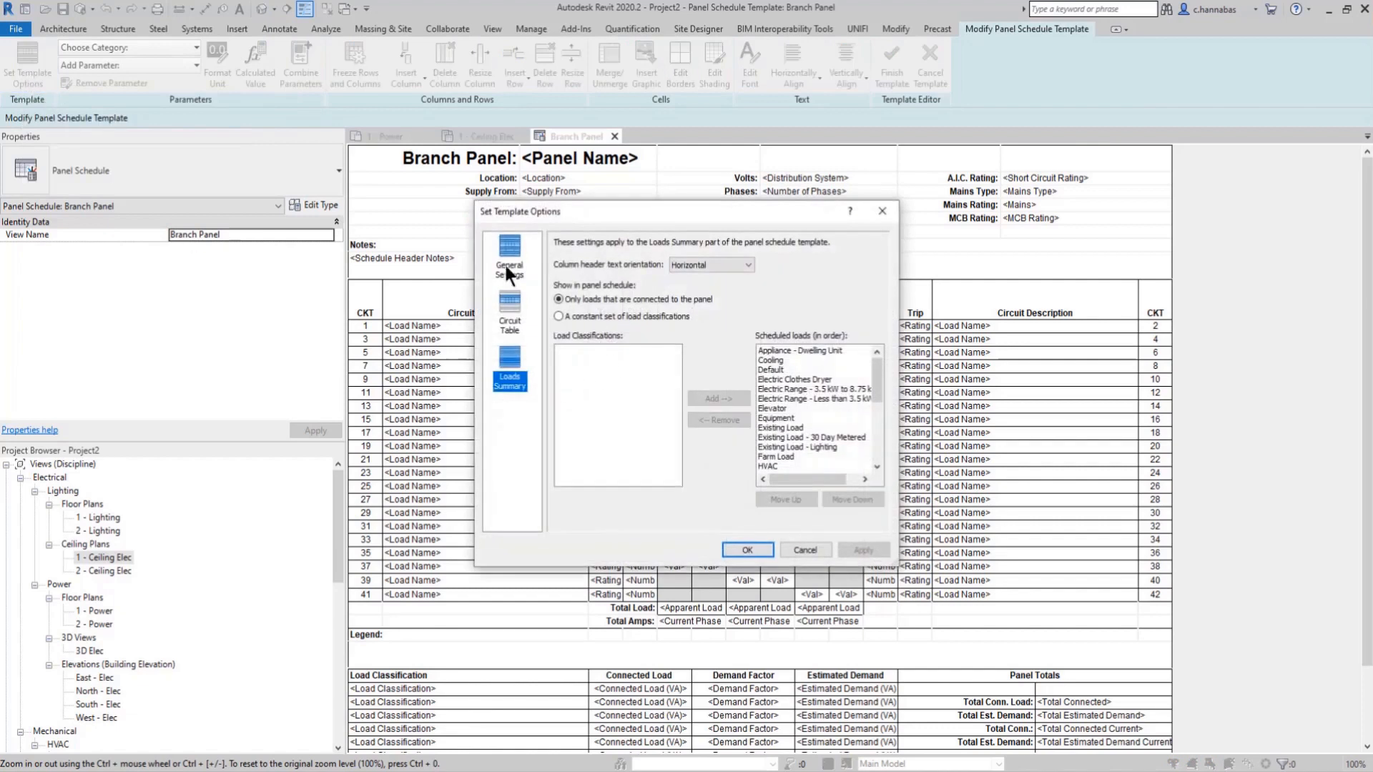
pyautogui.click(503, 249)
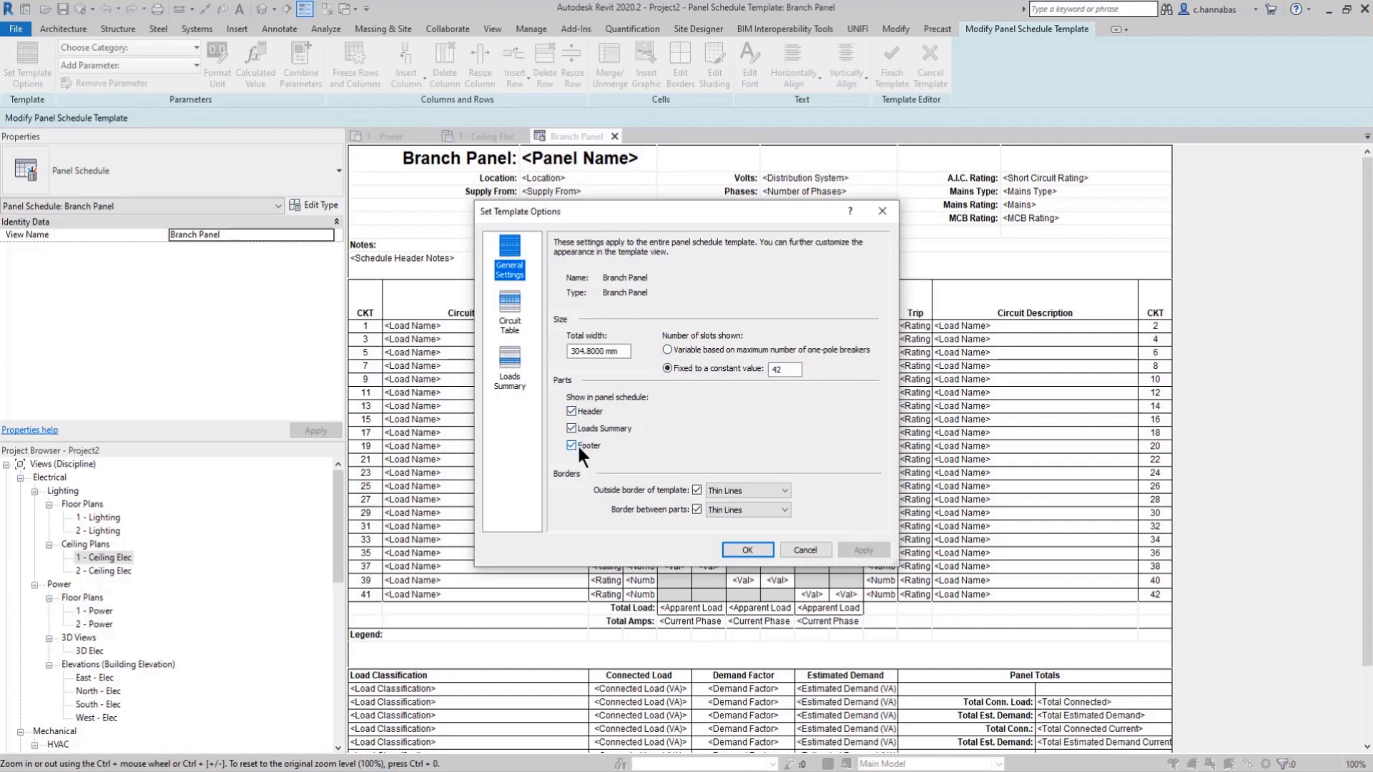
pyautogui.click(510, 304)
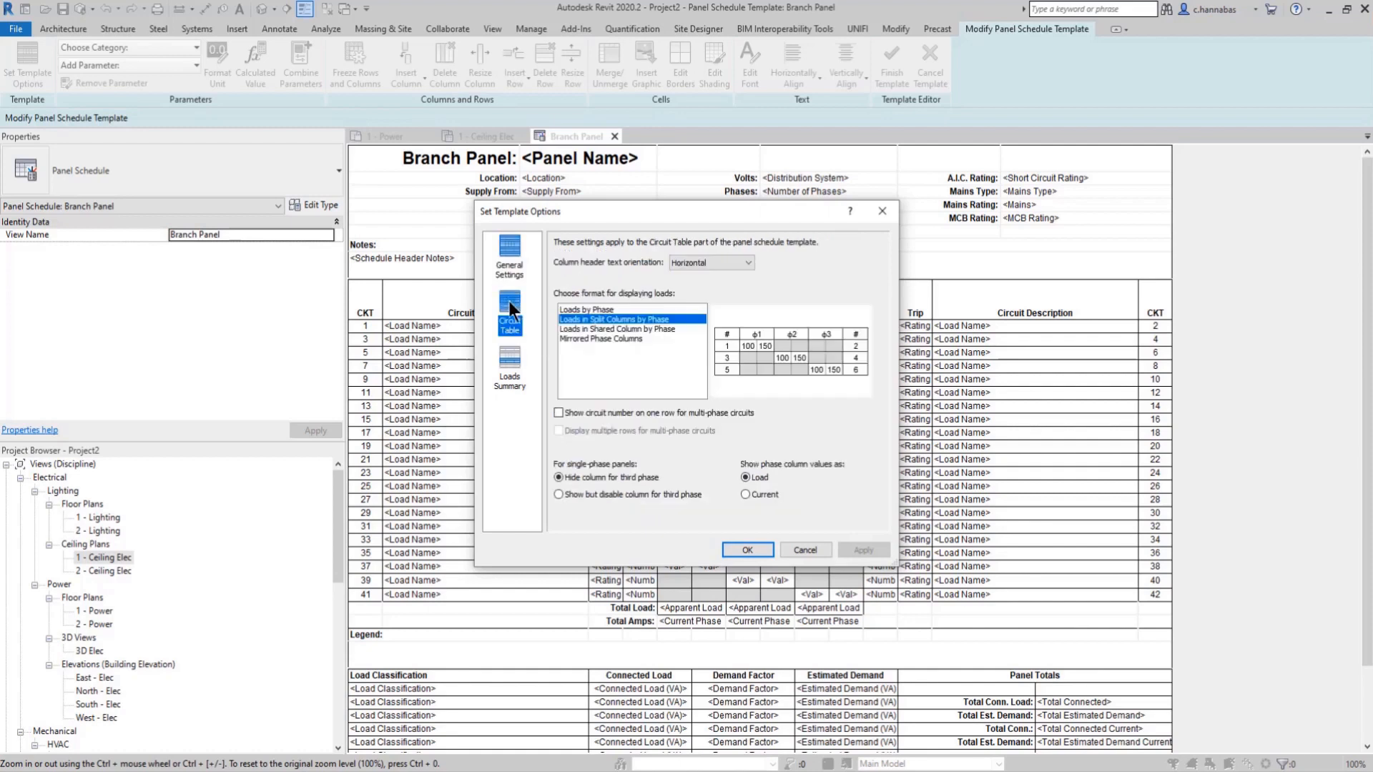
pyautogui.click(714, 262)
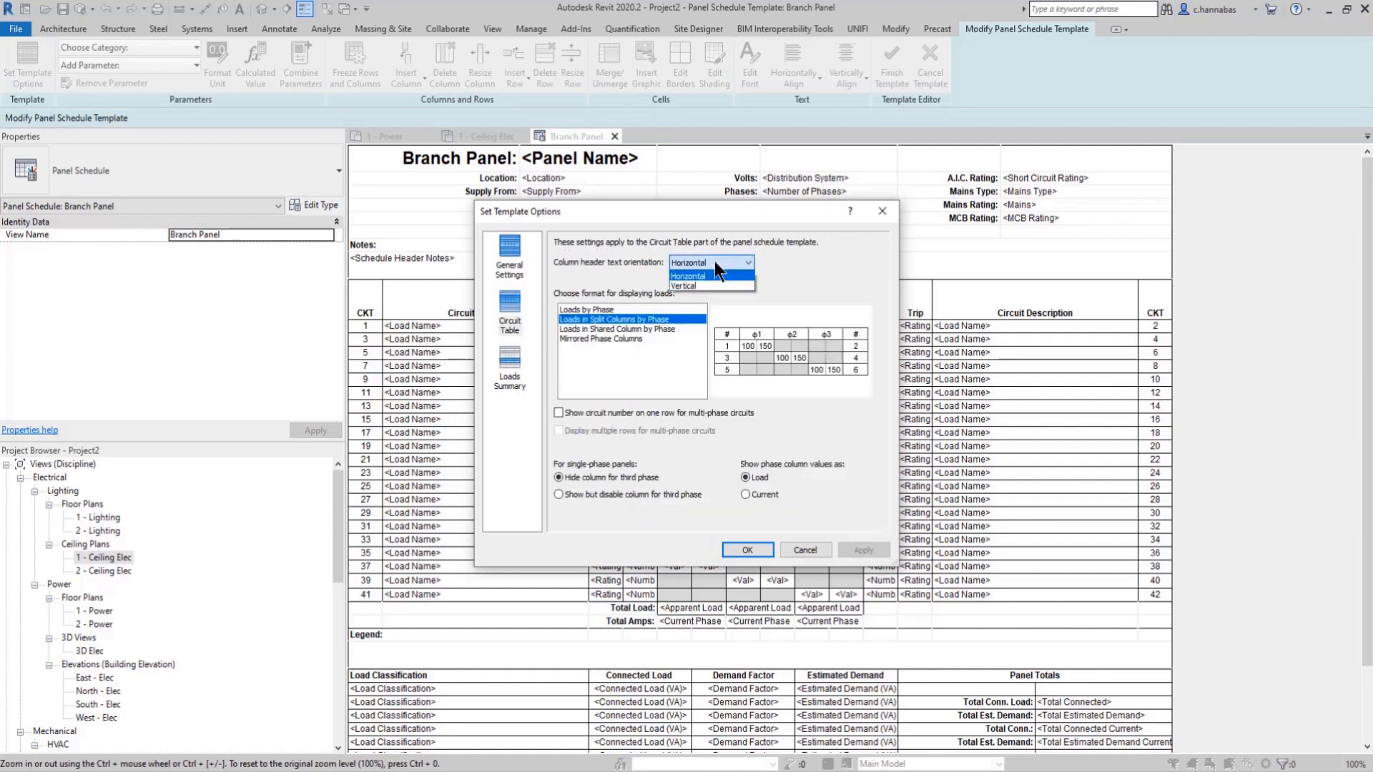
pyautogui.click(714, 262)
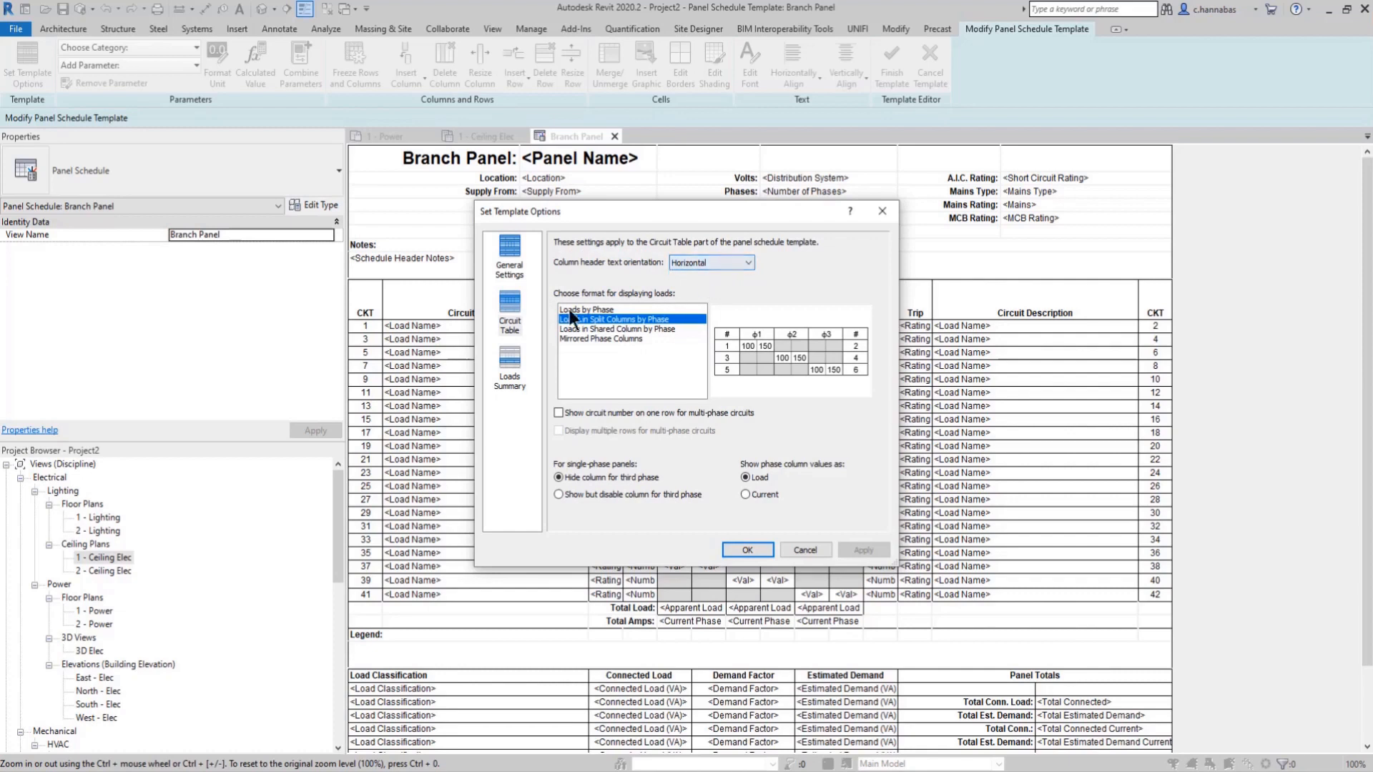
pyautogui.click(597, 309)
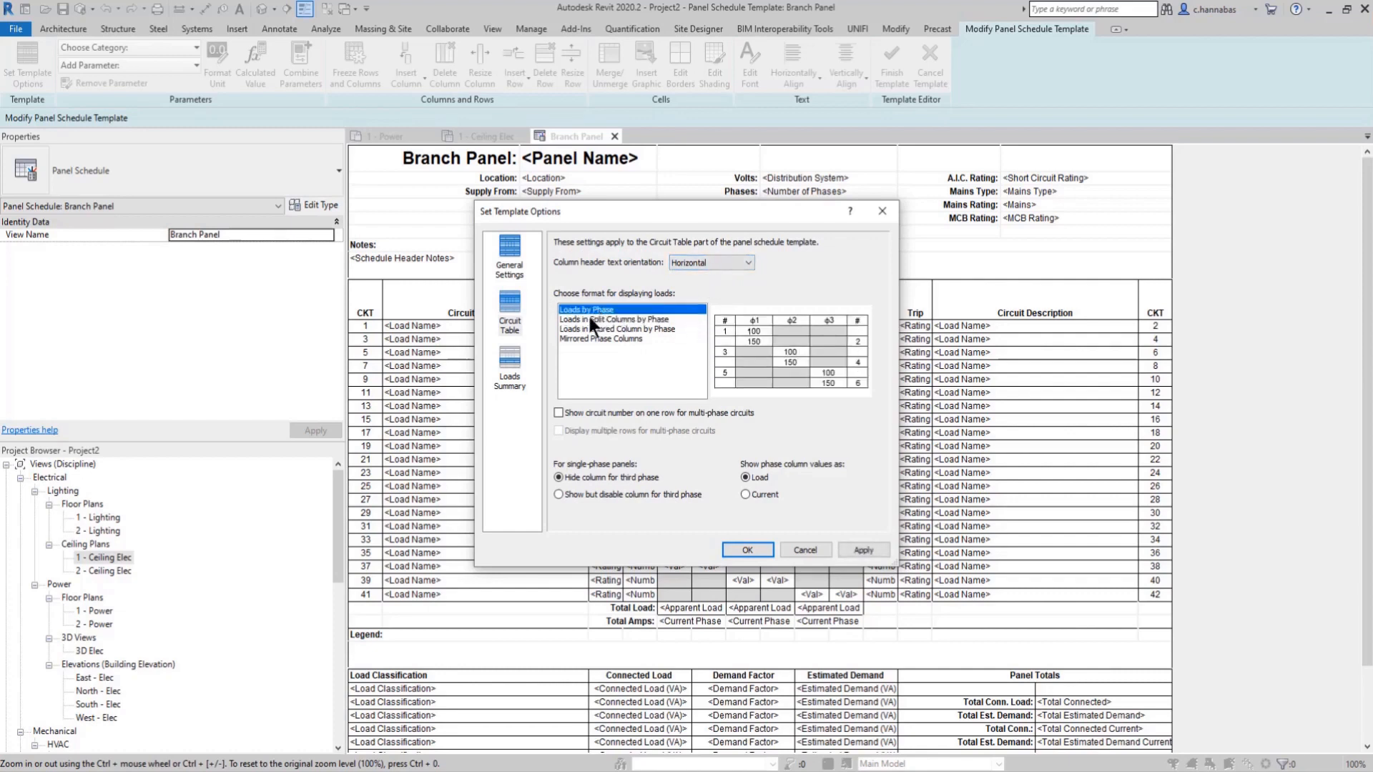
pyautogui.click(604, 320)
pyautogui.click(601, 330)
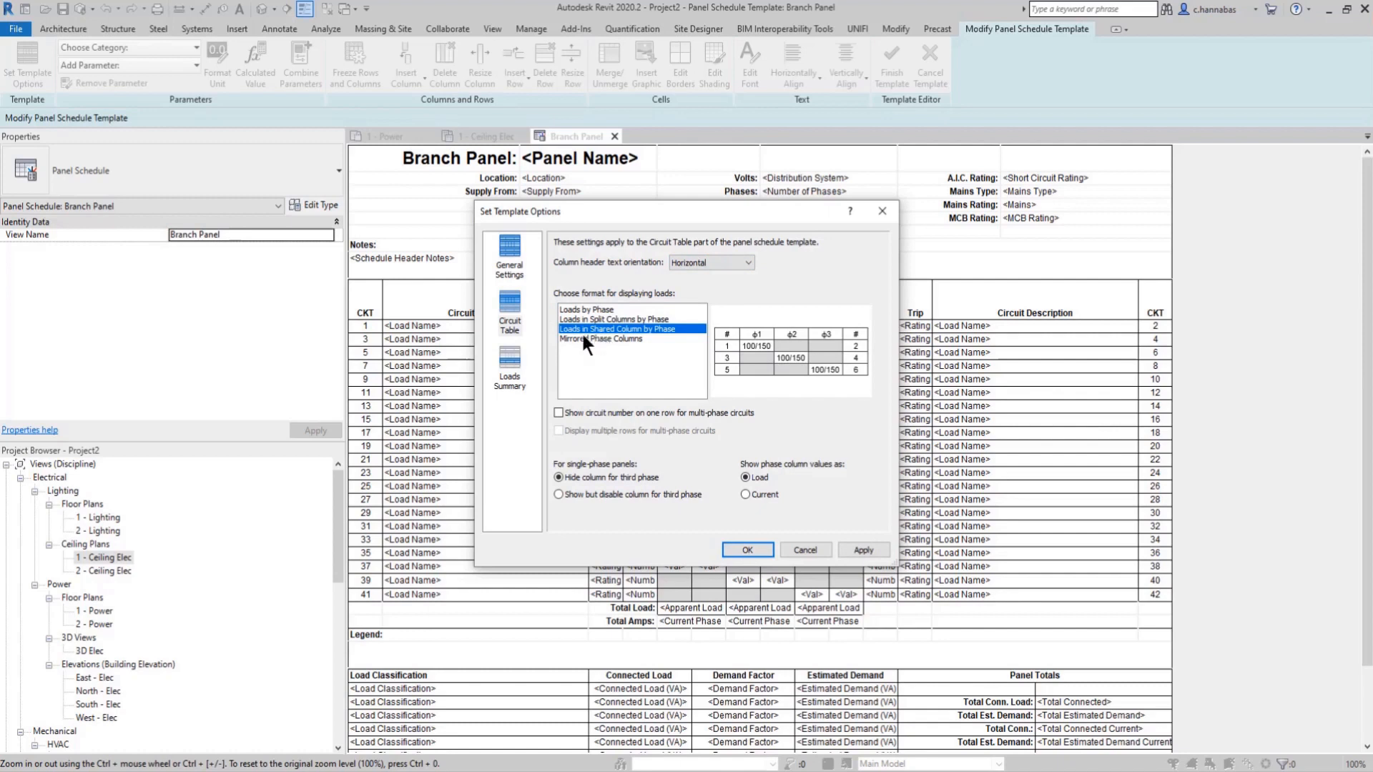
# Step: Review the scheduled loads in the template's Loads Summary, discard the option changes and finish the Branch Panel template
pyautogui.click(511, 364)
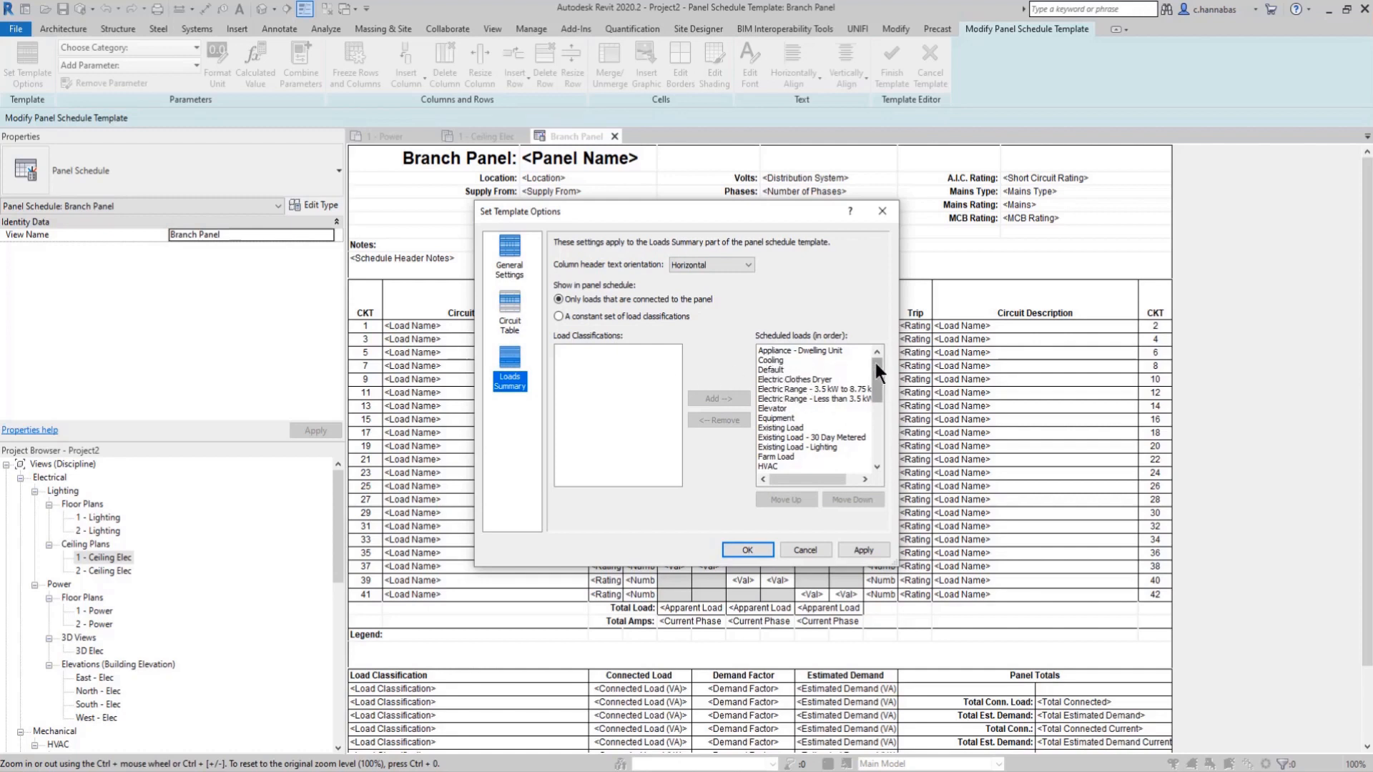
pyautogui.moveTo(874, 363); pyautogui.dragTo(875, 434)
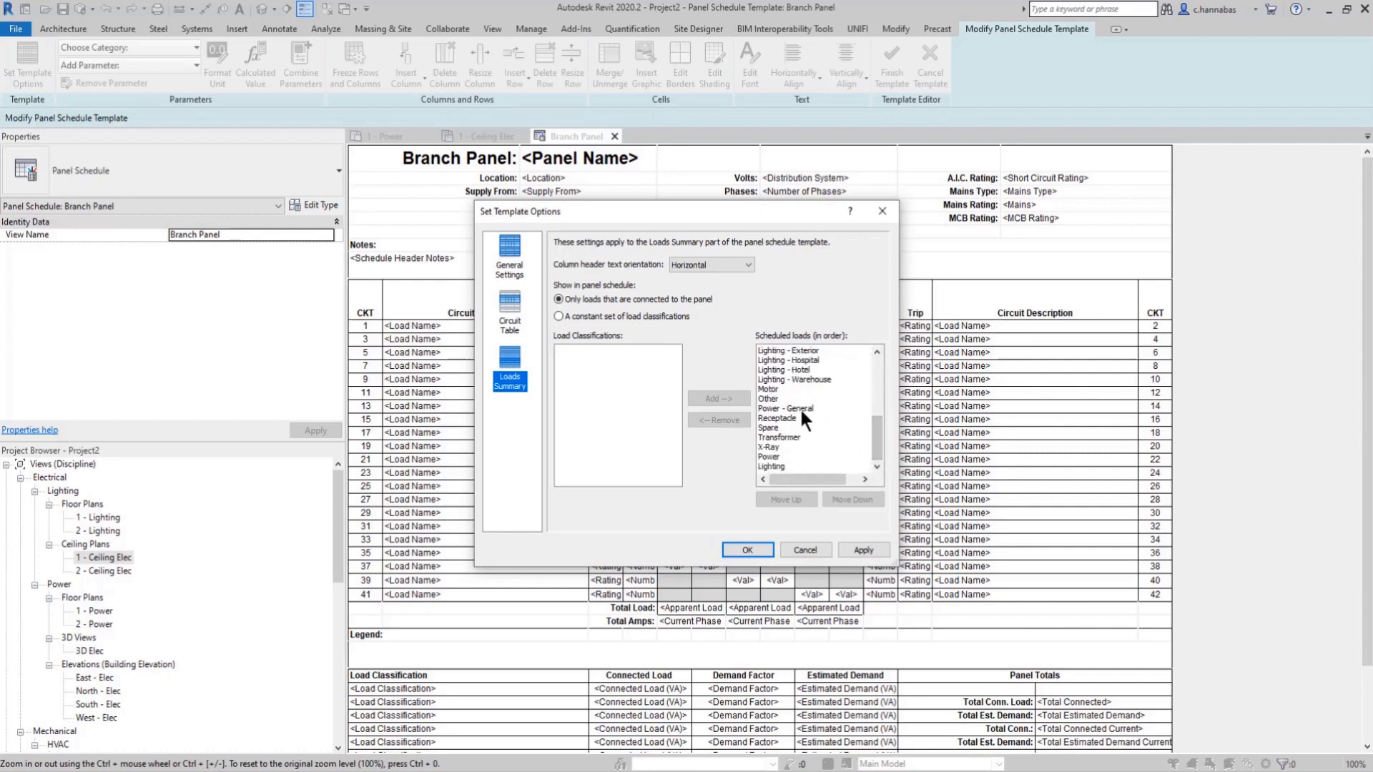
pyautogui.click(770, 401)
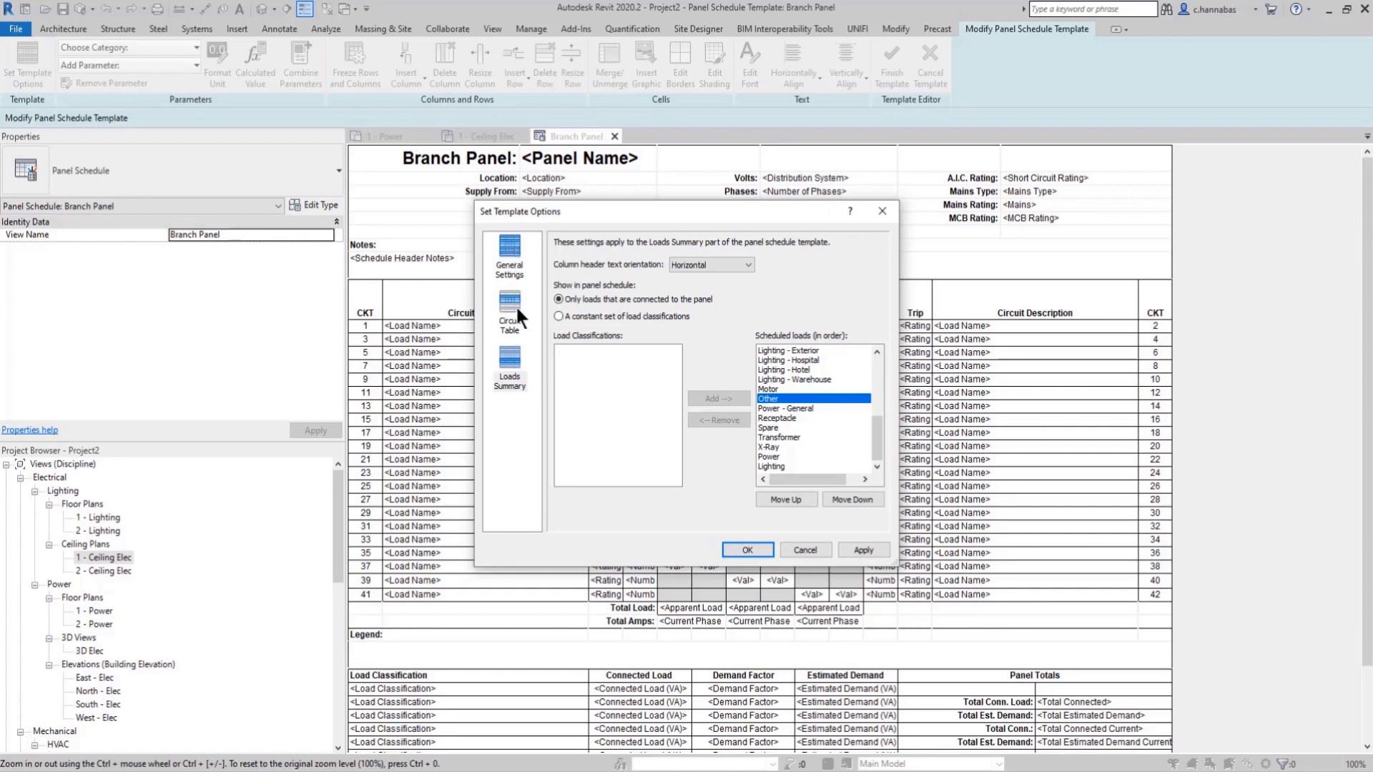
pyautogui.click(810, 551)
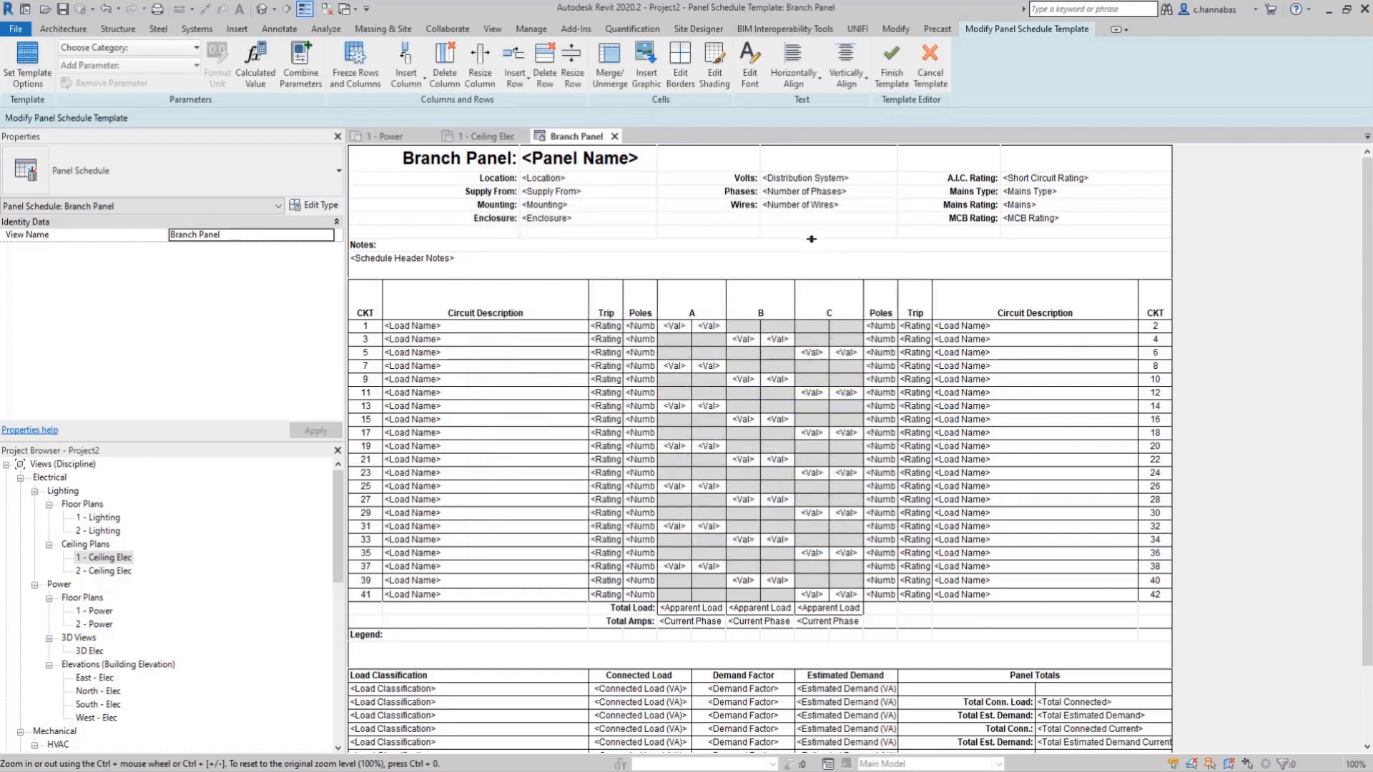
pyautogui.click(891, 64)
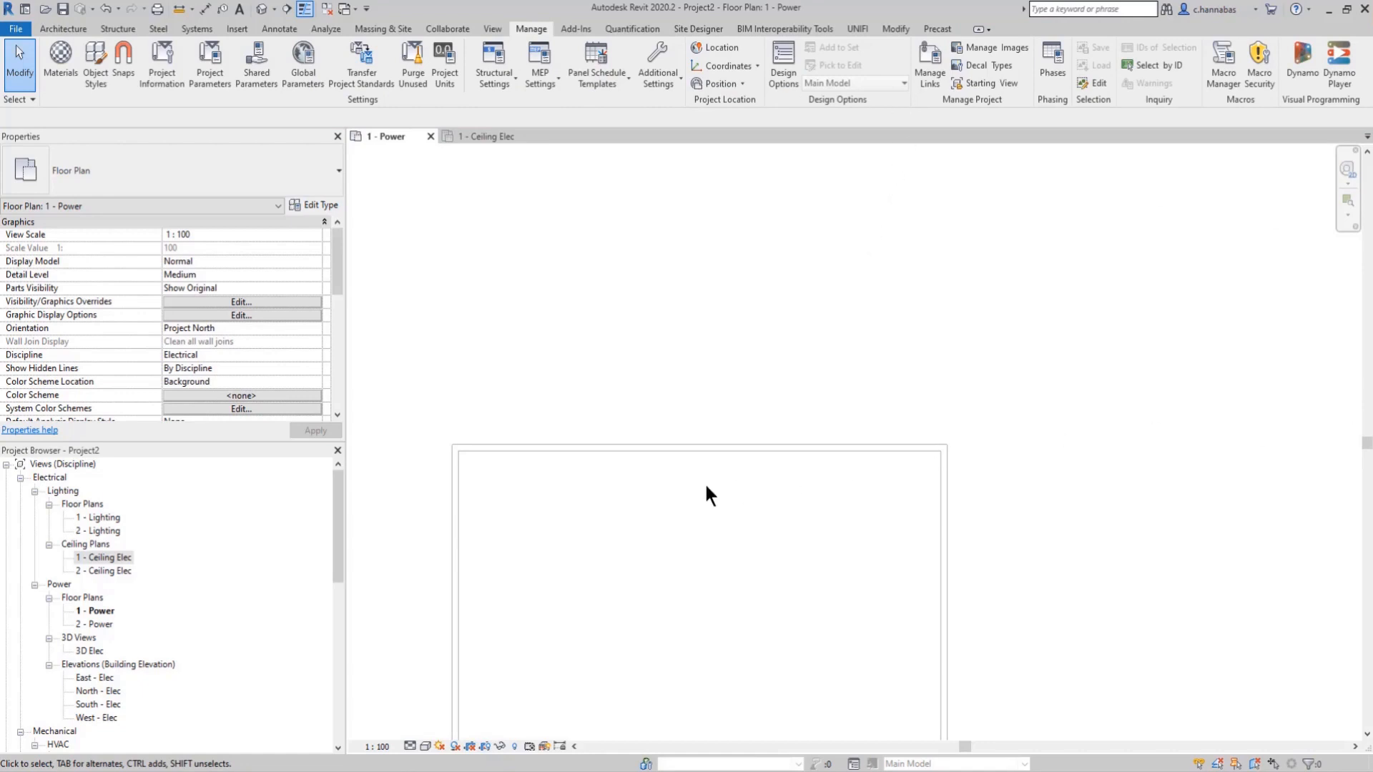
# Step: Place three standard M_Duplex Receptacles along the upper wall's inner face, the first two about 10400 and 7400 mm from the right wall
pyautogui.scroll(3, 645, 466)
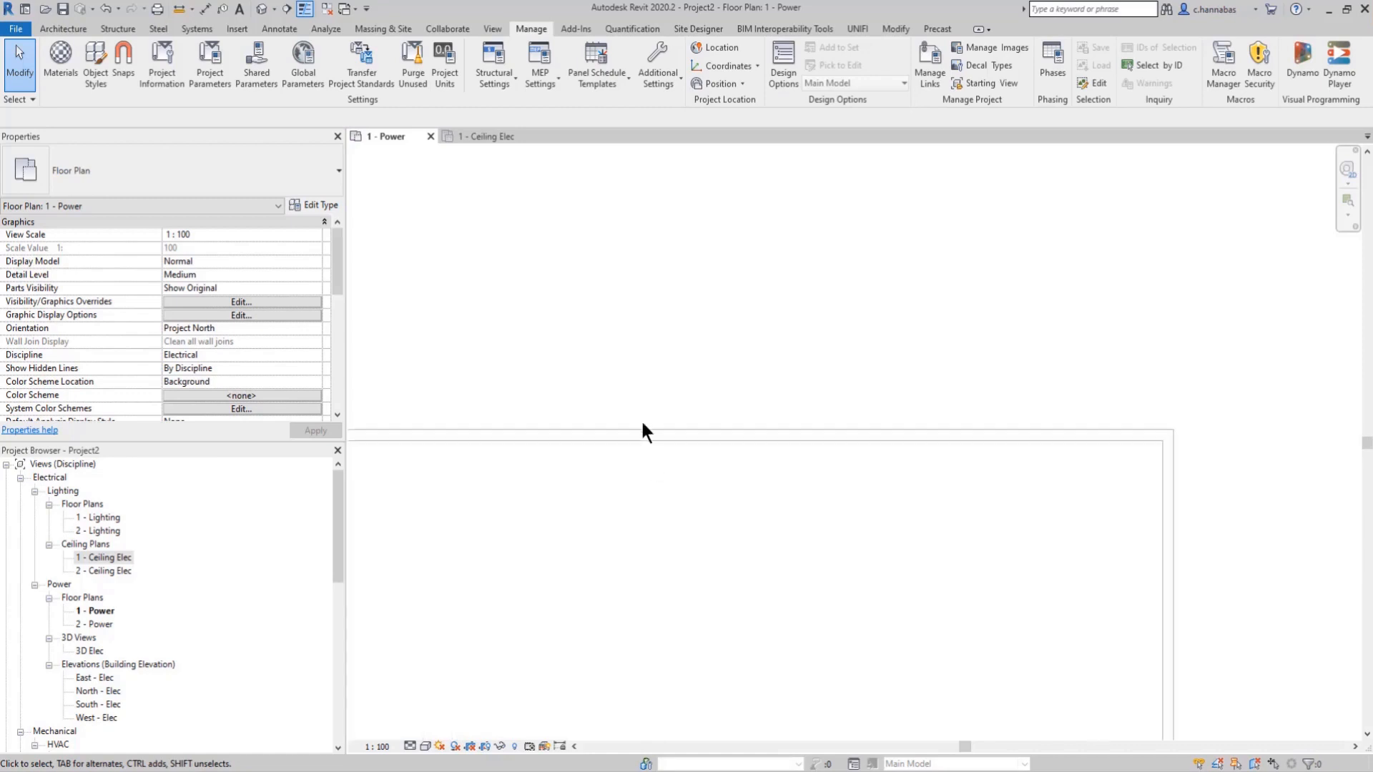
pyautogui.click(208, 28)
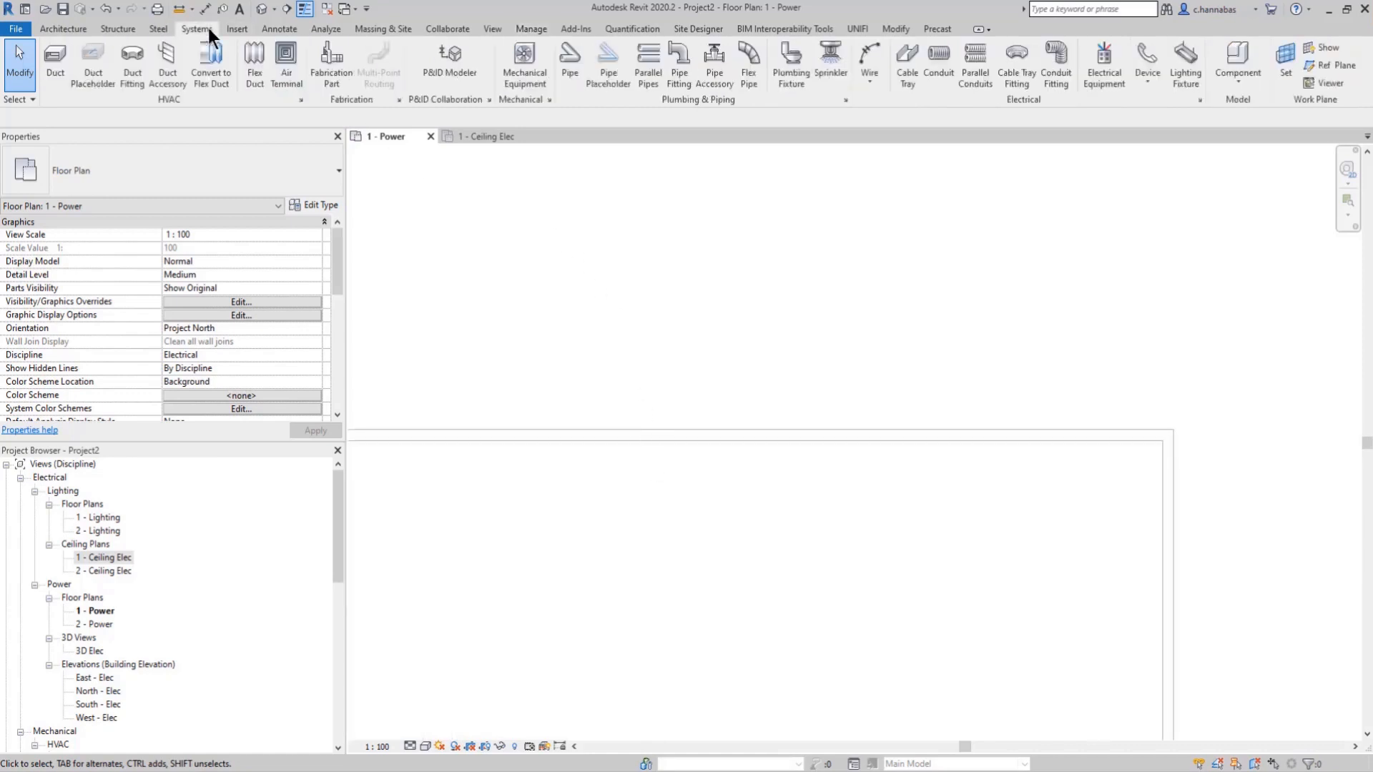
pyautogui.click(1145, 74)
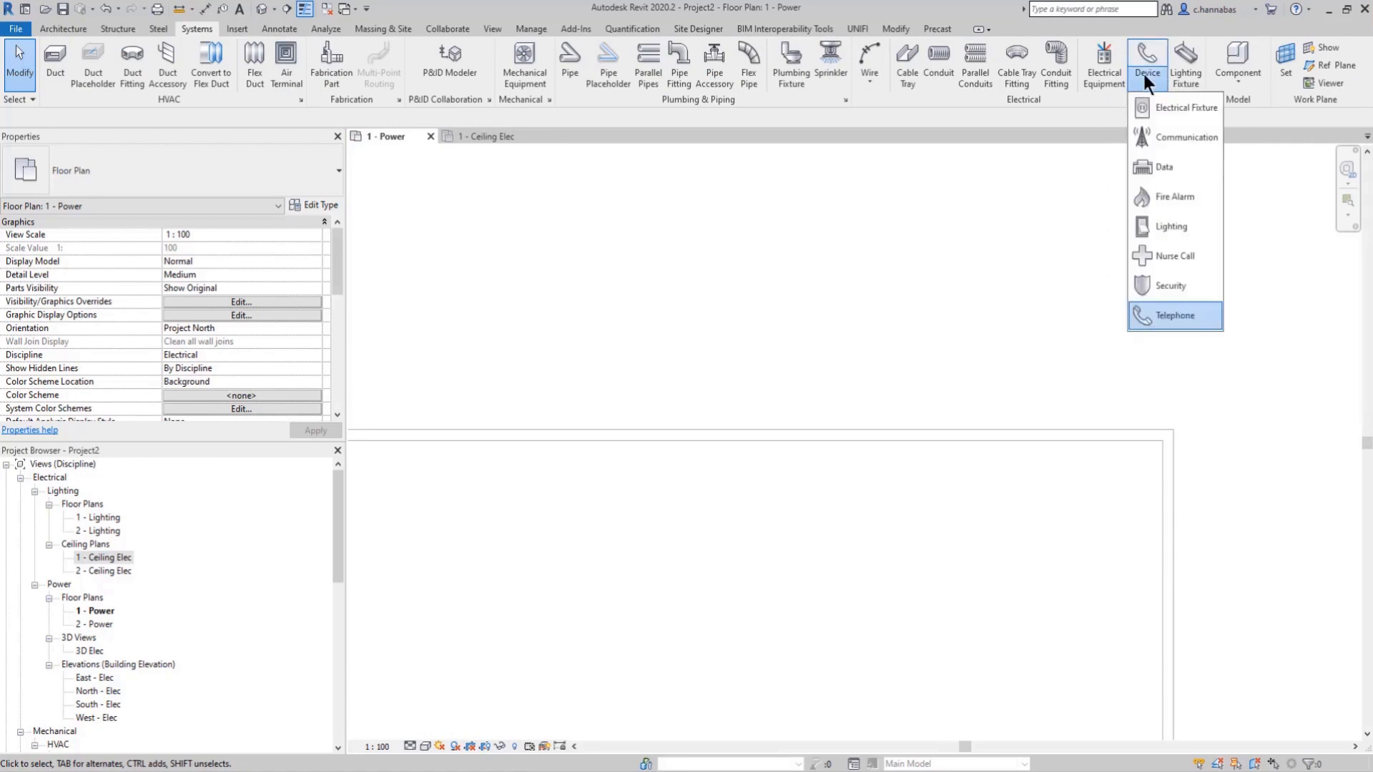
pyautogui.click(1173, 107)
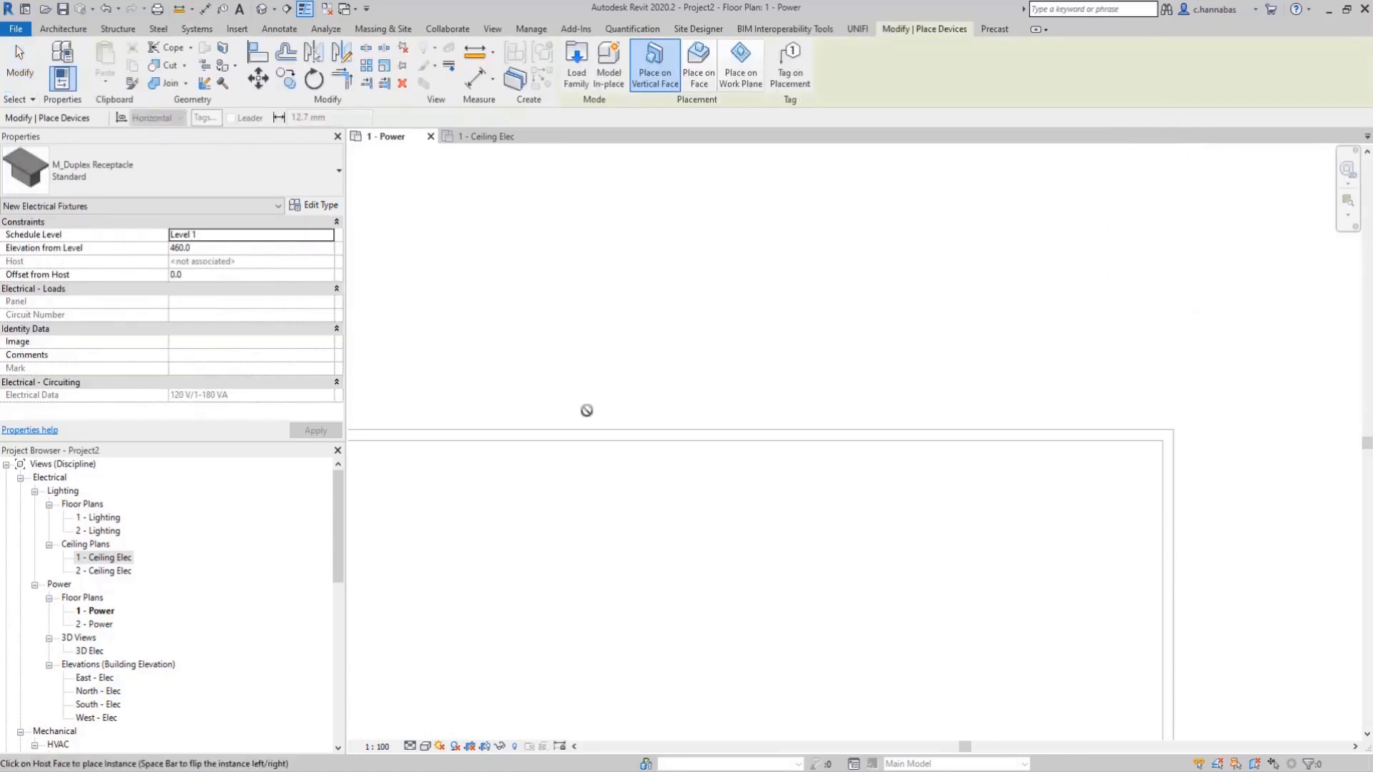
pyautogui.click(609, 443)
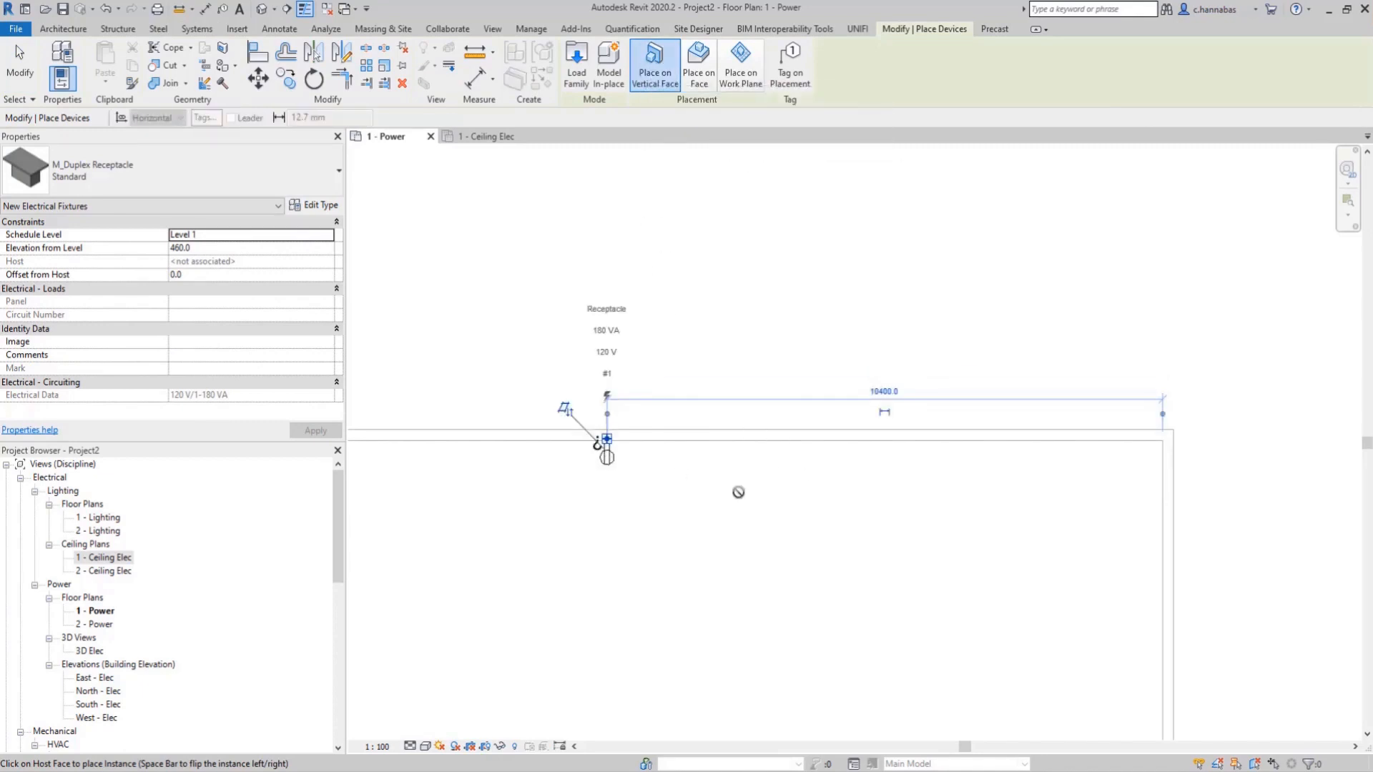
pyautogui.click(768, 445)
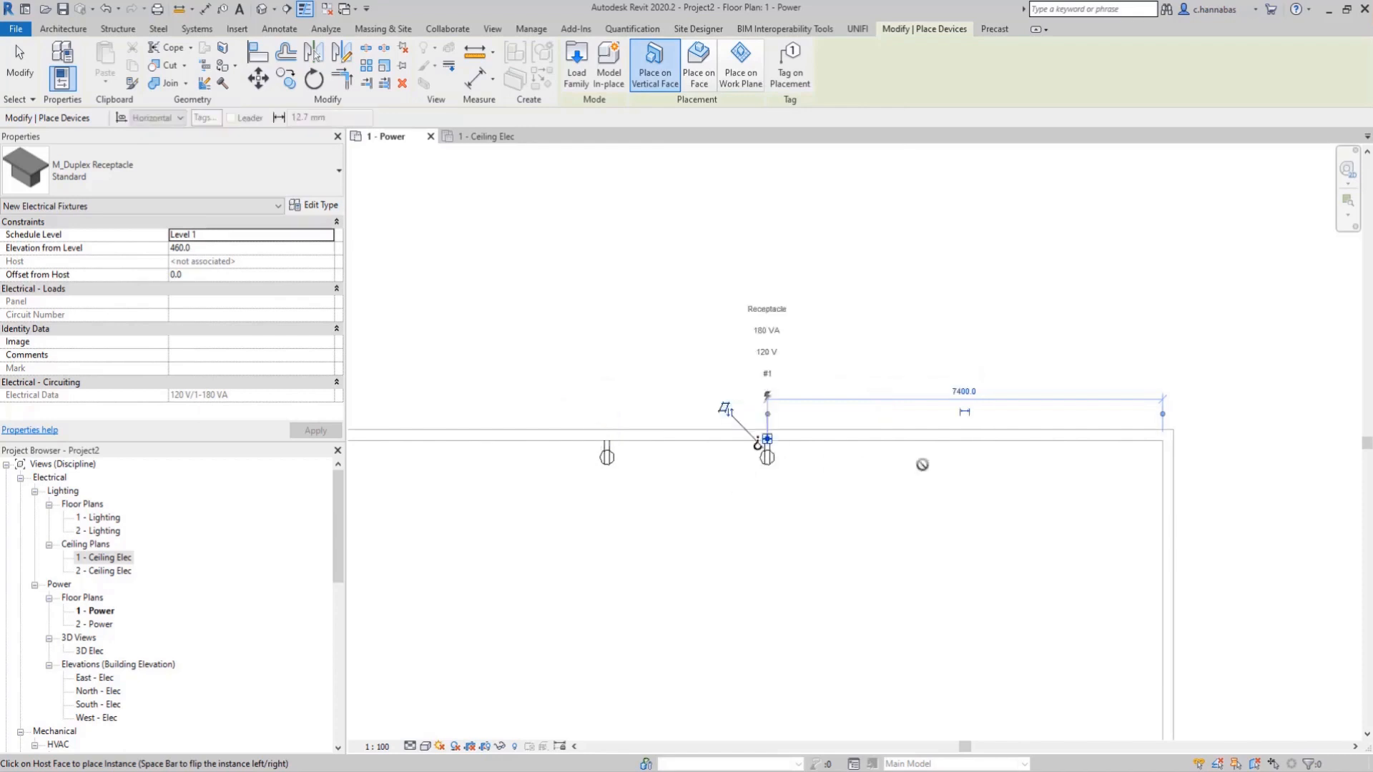
pyautogui.rightClick(815, 267)
pyautogui.click(850, 279)
pyautogui.rightClick(835, 275)
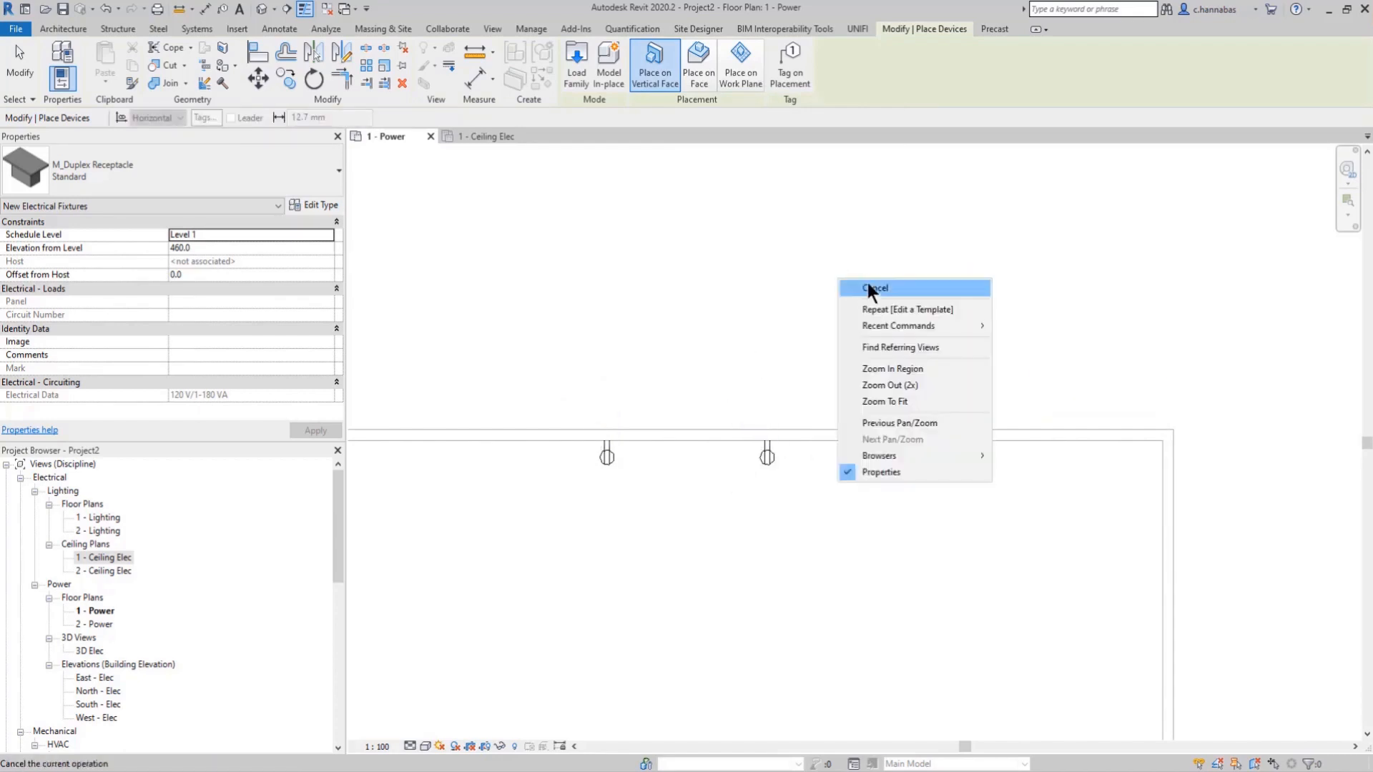
pyautogui.click(868, 283)
# Step: Place one plain M_Telephone Outlet on the upper wall's inner face, between the rightmost receptacle and the room corner
pyautogui.click(1145, 81)
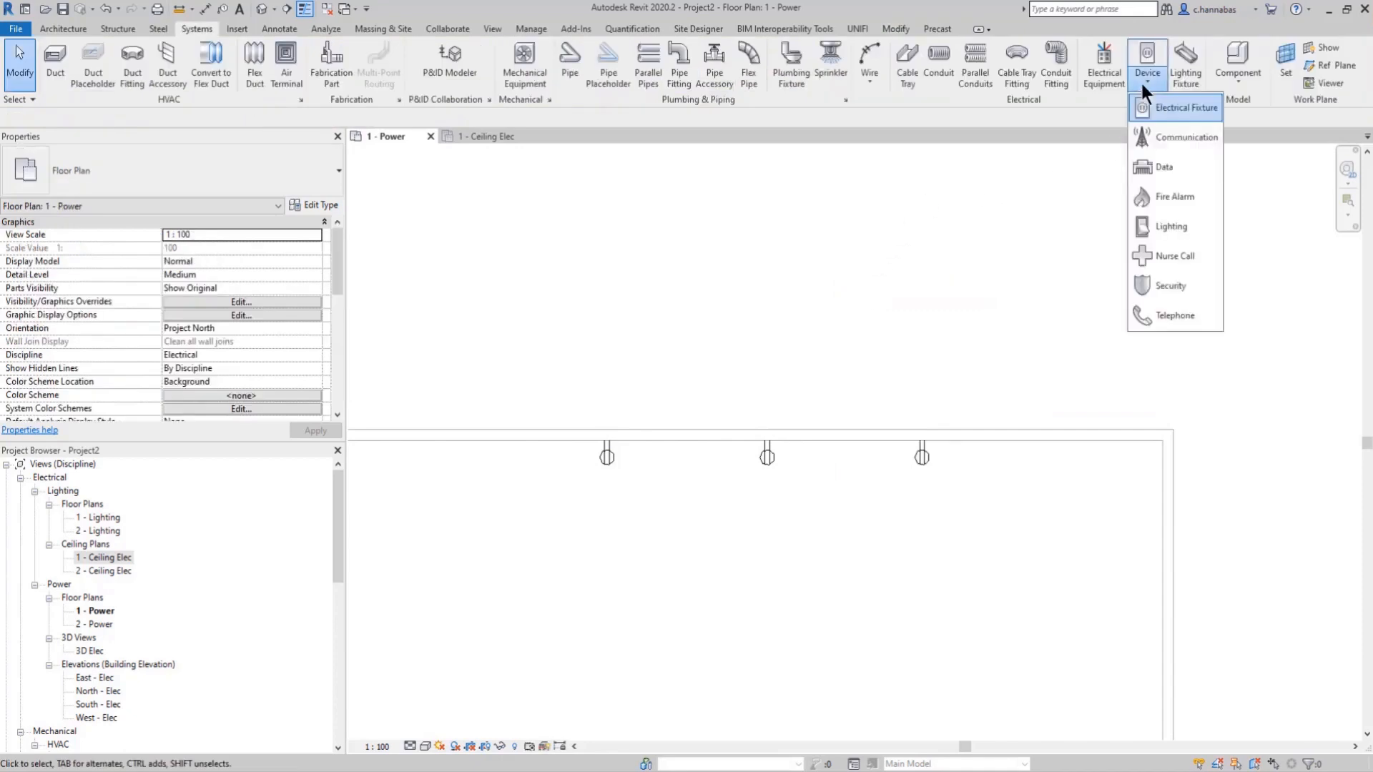
pyautogui.click(1162, 318)
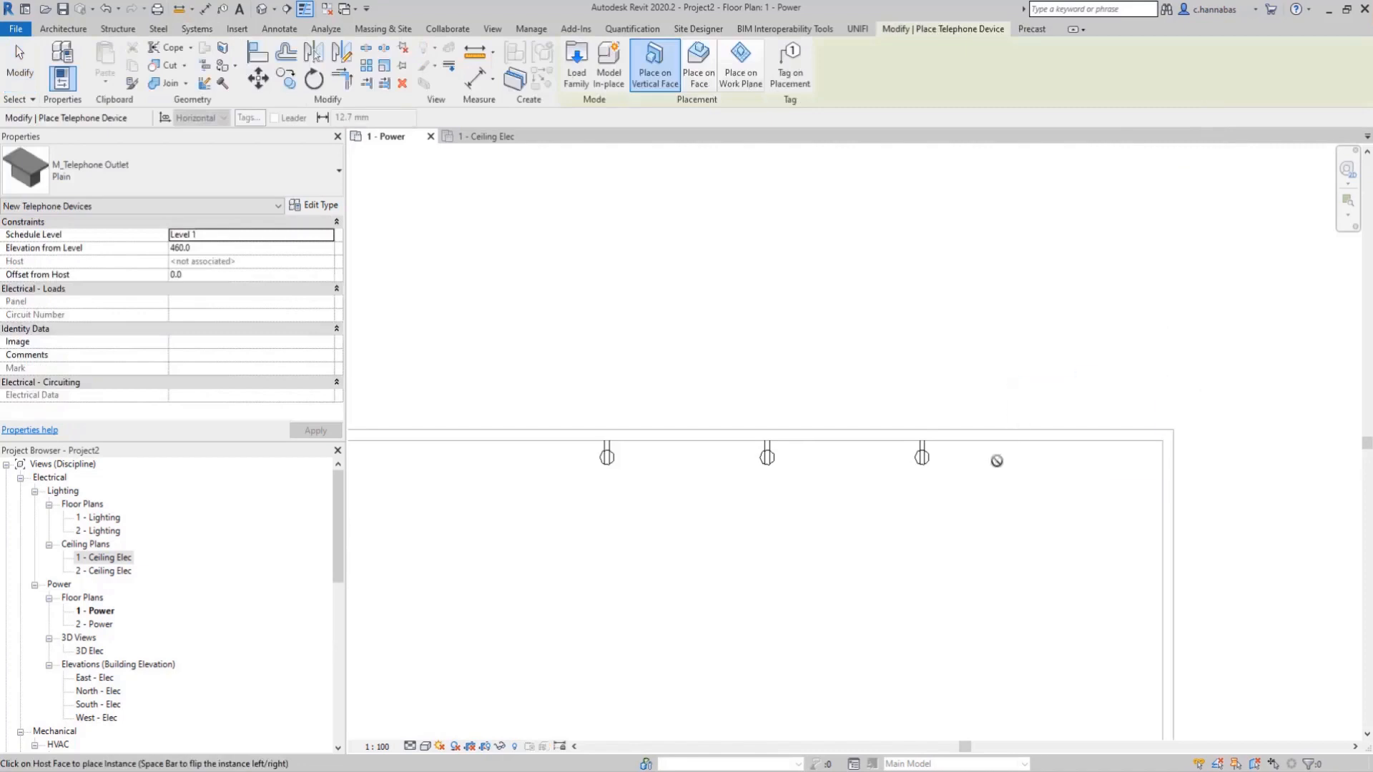
pyautogui.click(996, 440)
pyautogui.rightClick(982, 260)
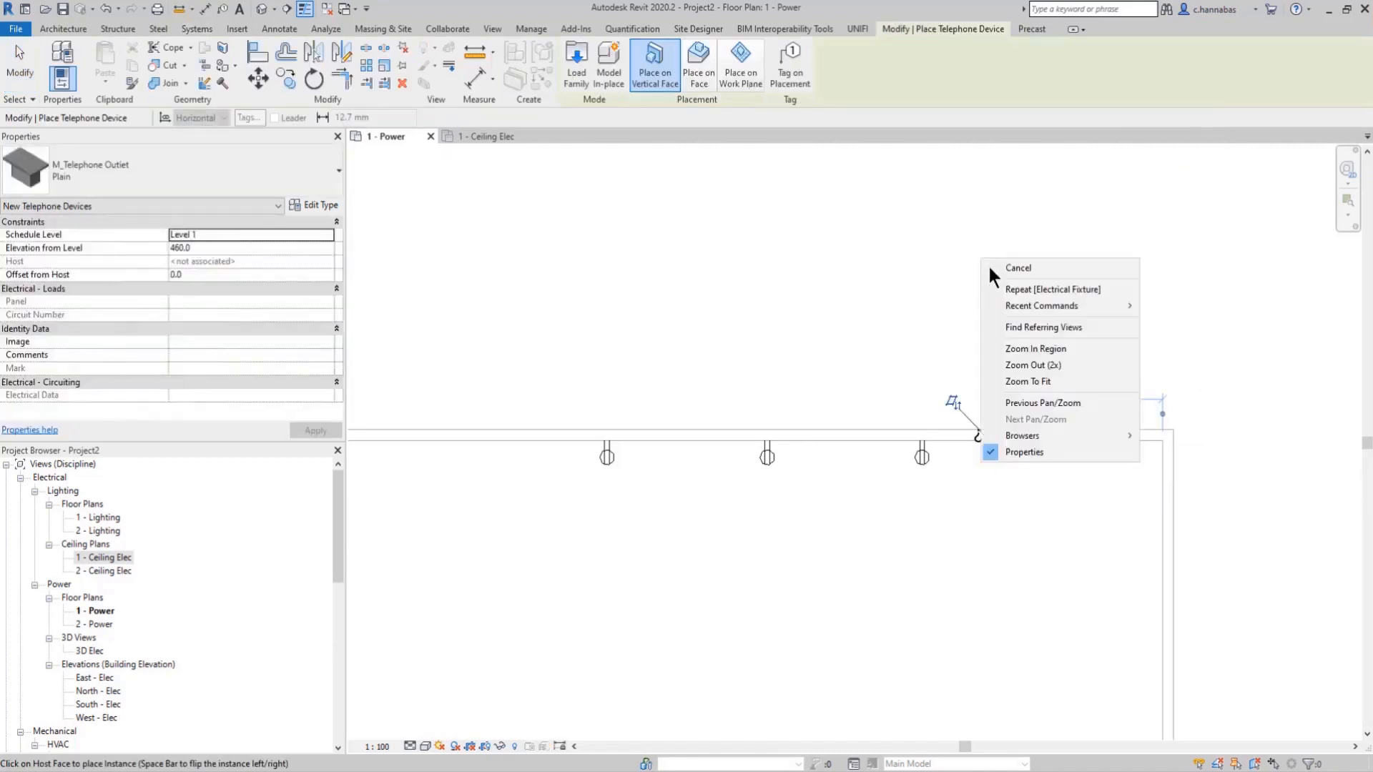
pyautogui.click(1037, 269)
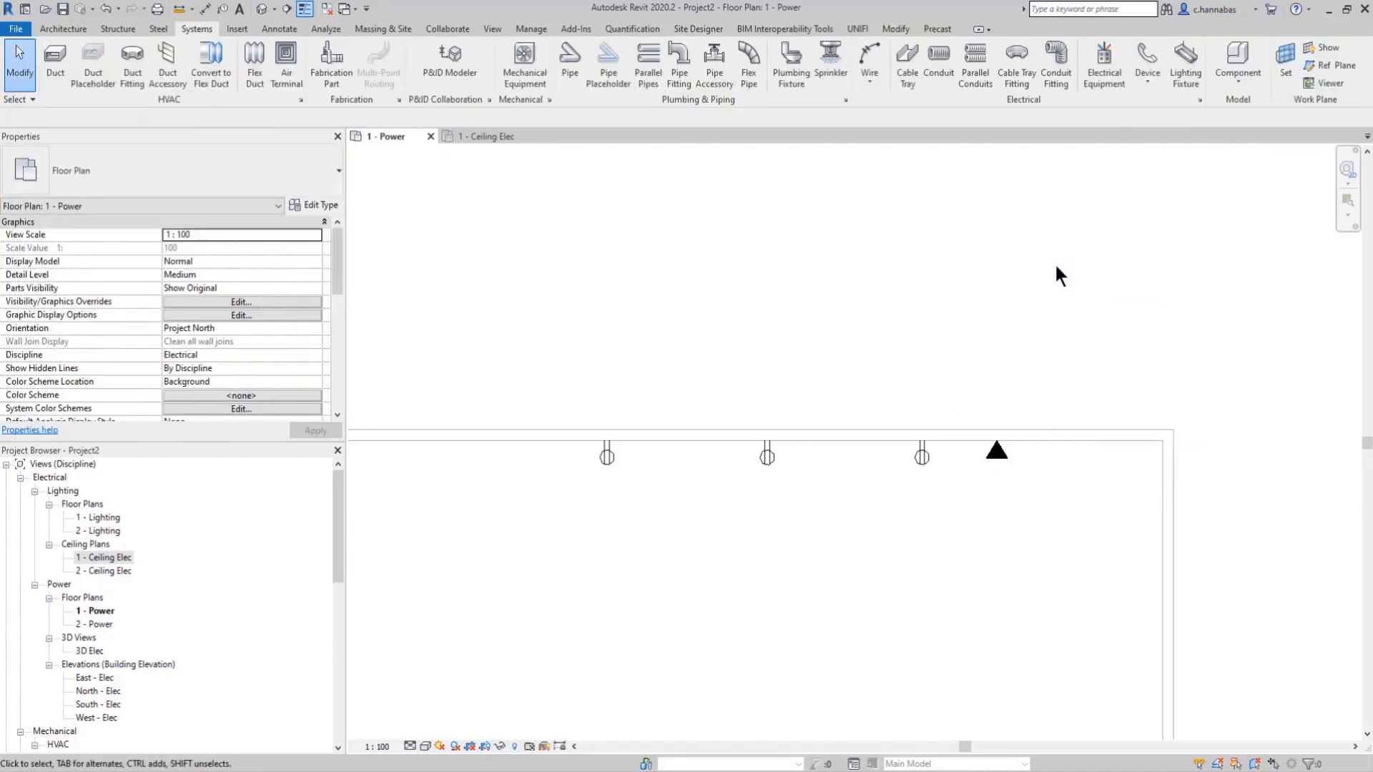
# Step: Place three 2'x2' (2 Lamp) 120V parabolic troffers on the 1 - Ceiling Elec ceiling face, about 12400, 10600 and 8800 mm from the right wall
pyautogui.click(490, 139)
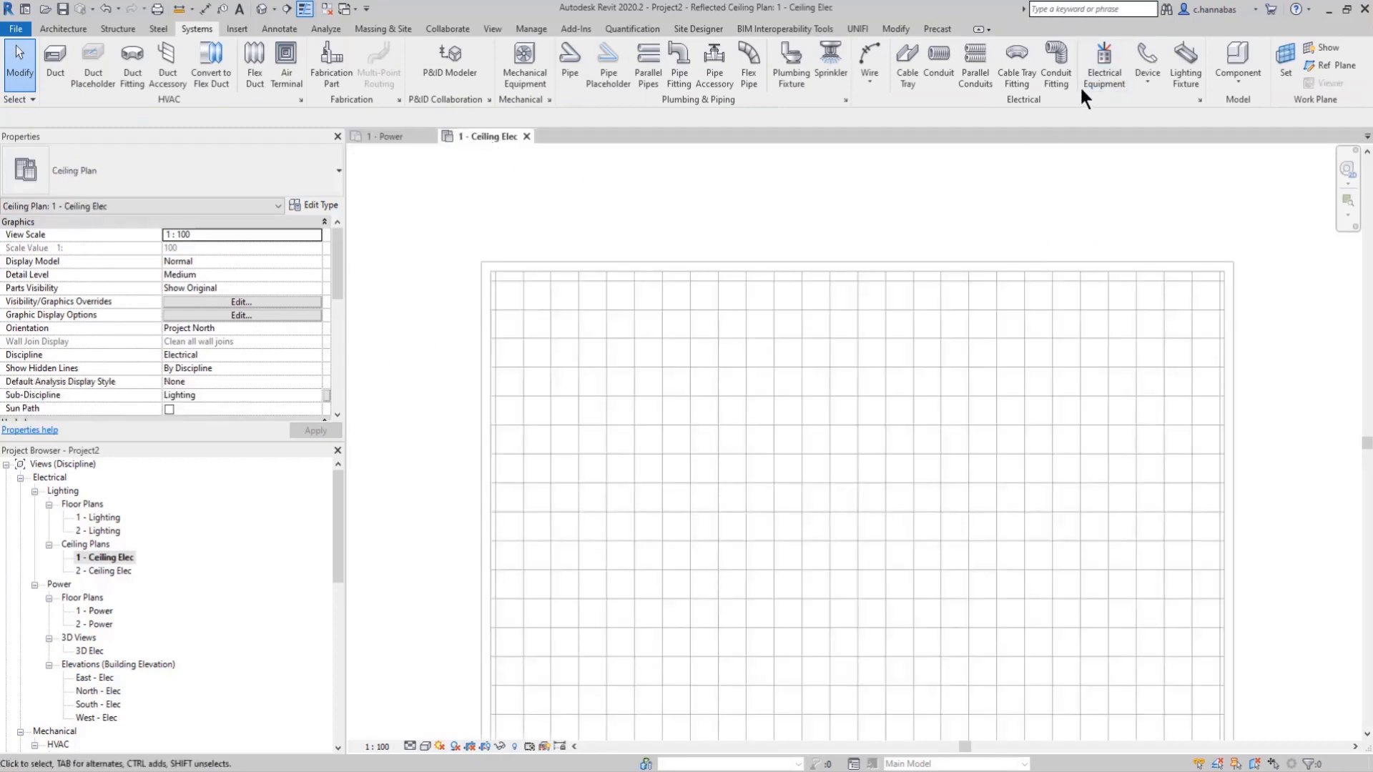
pyautogui.click(1181, 72)
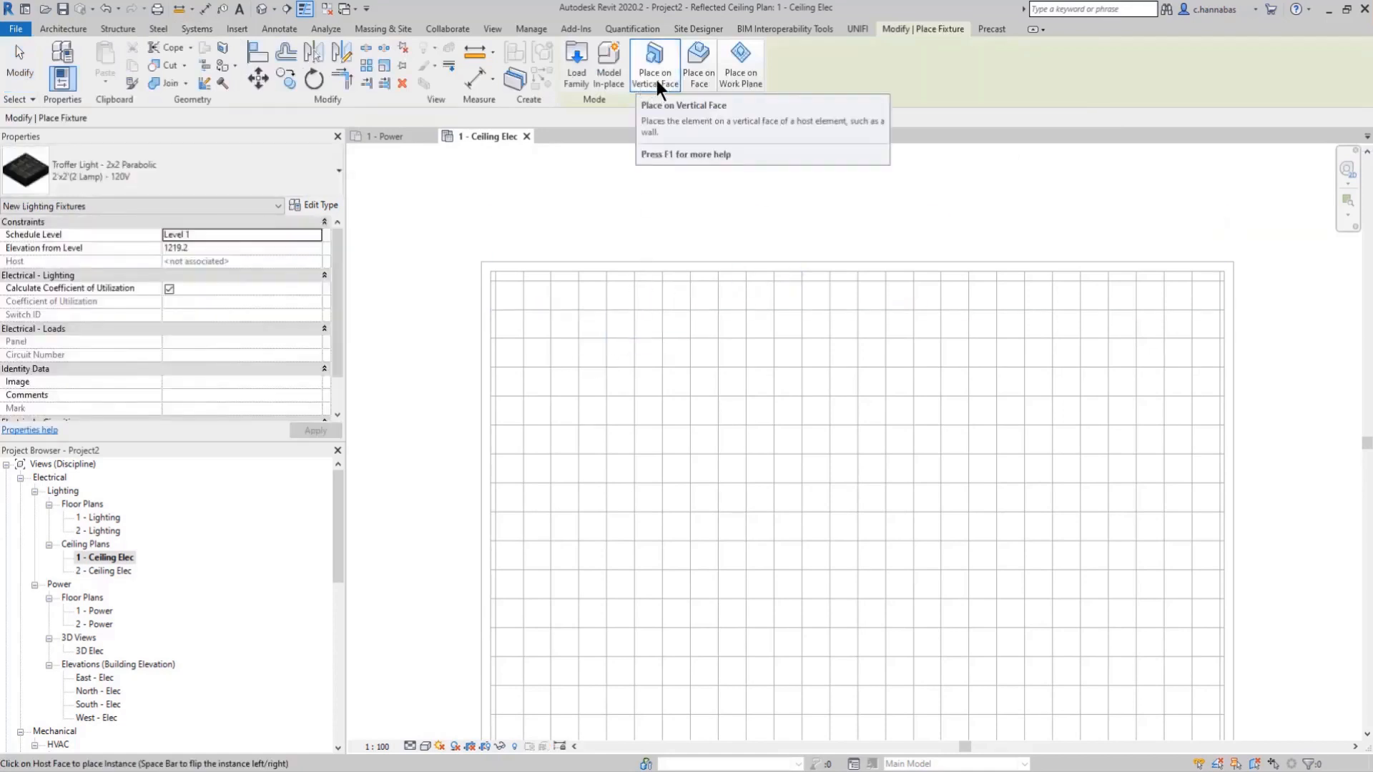
pyautogui.click(699, 73)
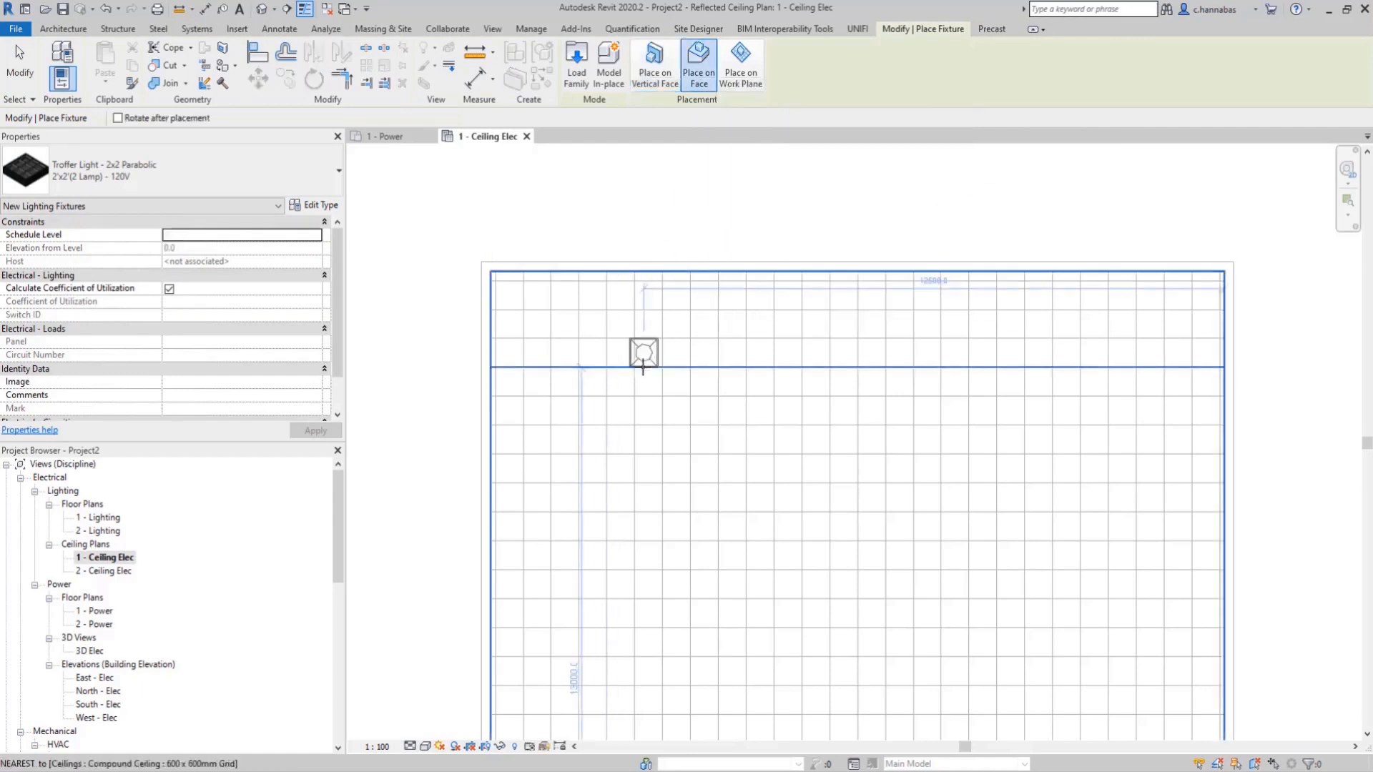
pyautogui.click(649, 366)
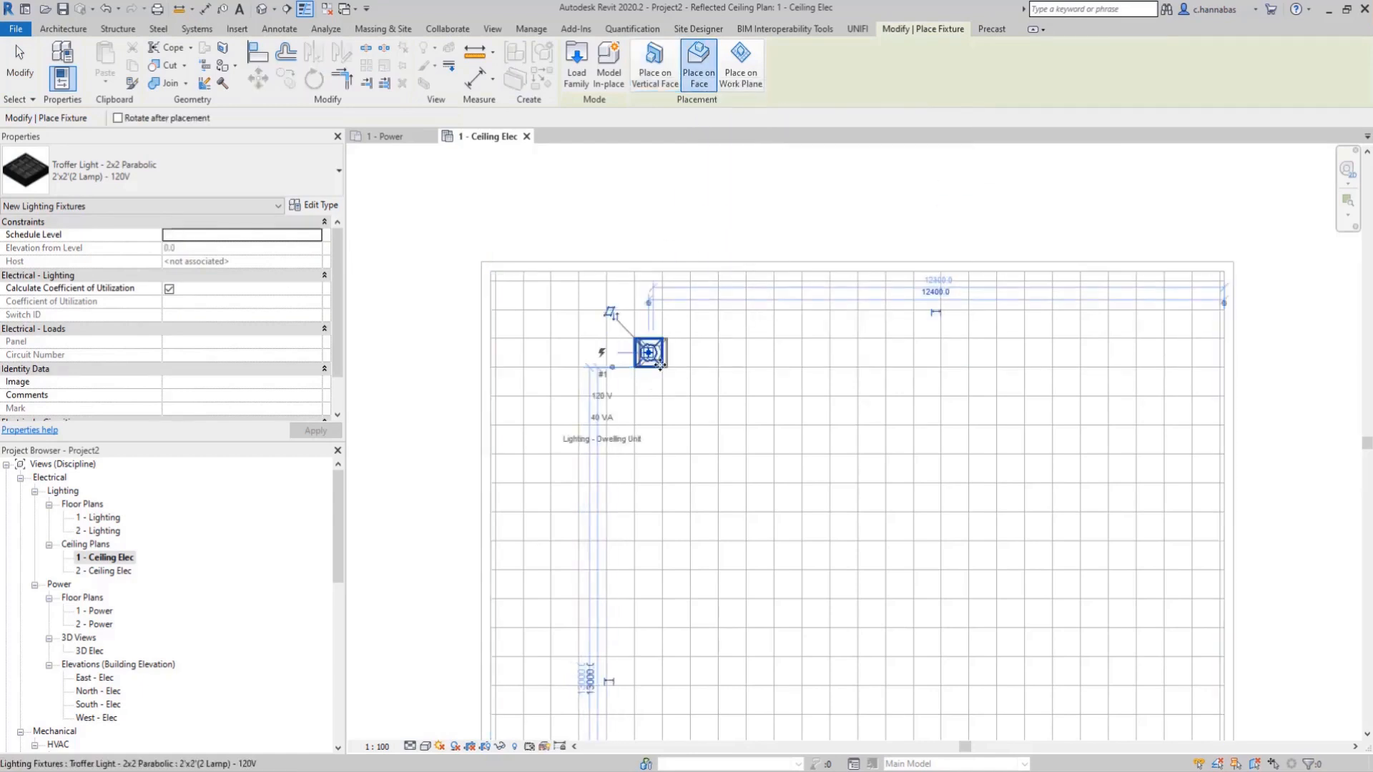
pyautogui.click(732, 366)
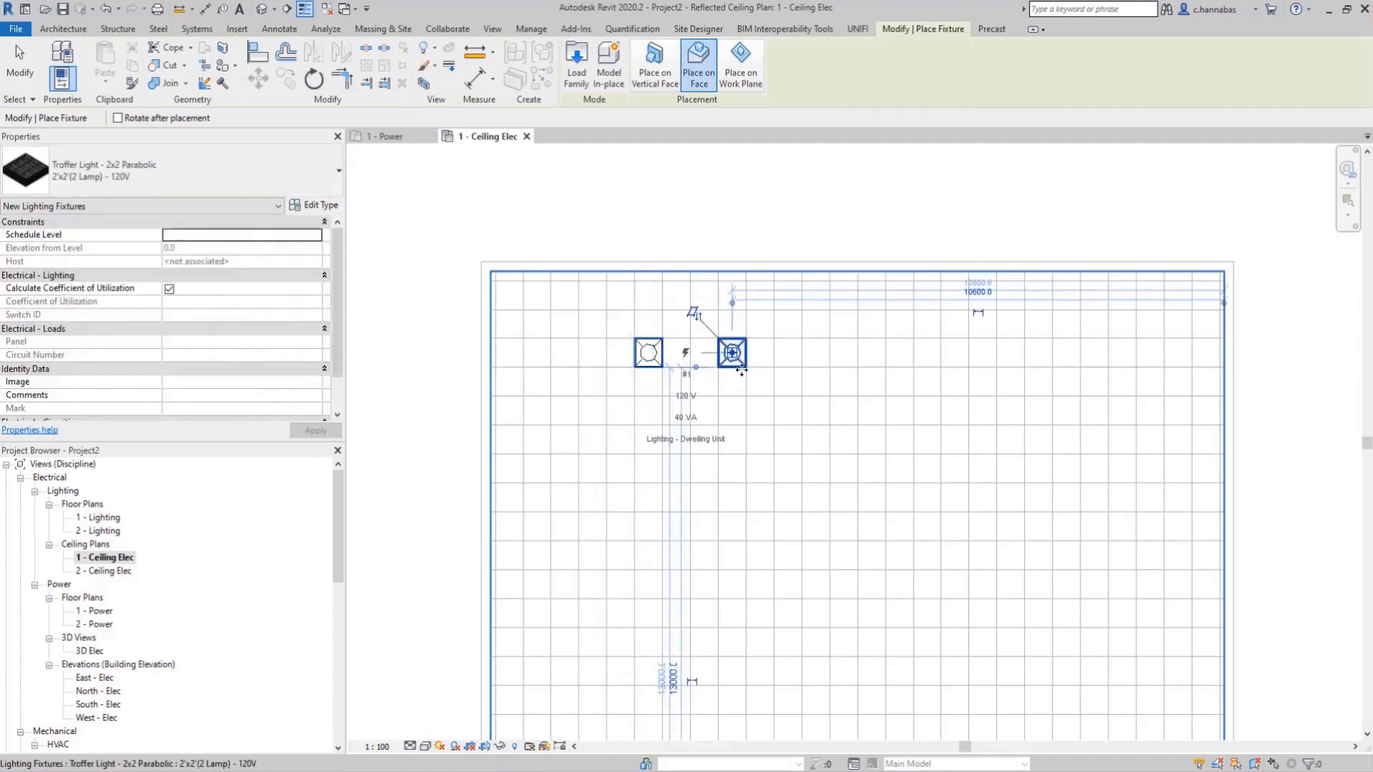
pyautogui.click(818, 367)
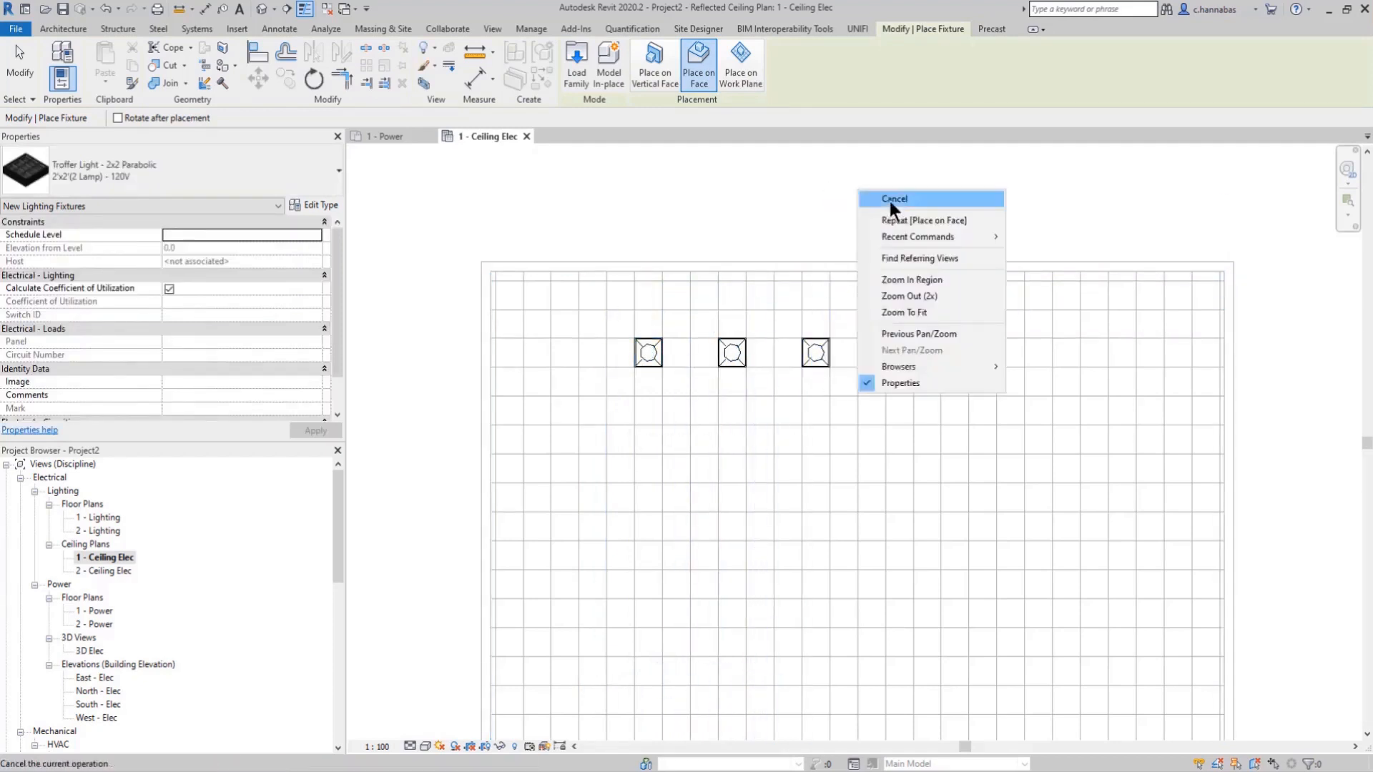
pyautogui.click(851, 199)
# Step: In the 1 - Power plan, place a 100 A M_Lighting and Appliance Panelboard - 208V MLO on the upper wall, about 12600 mm from the right wall
pyautogui.click(406, 135)
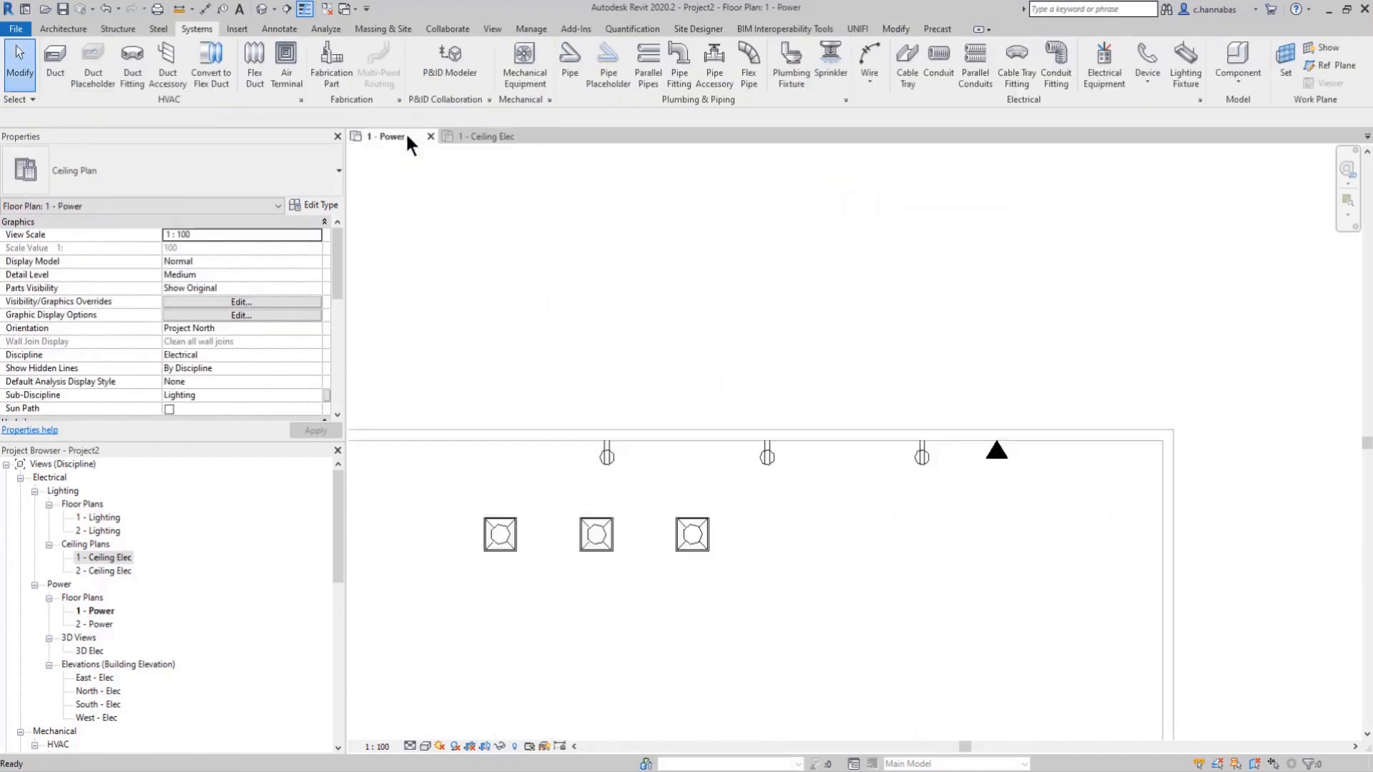
pyautogui.moveTo(589, 406); pyautogui.dragTo(763, 380, button='middle')
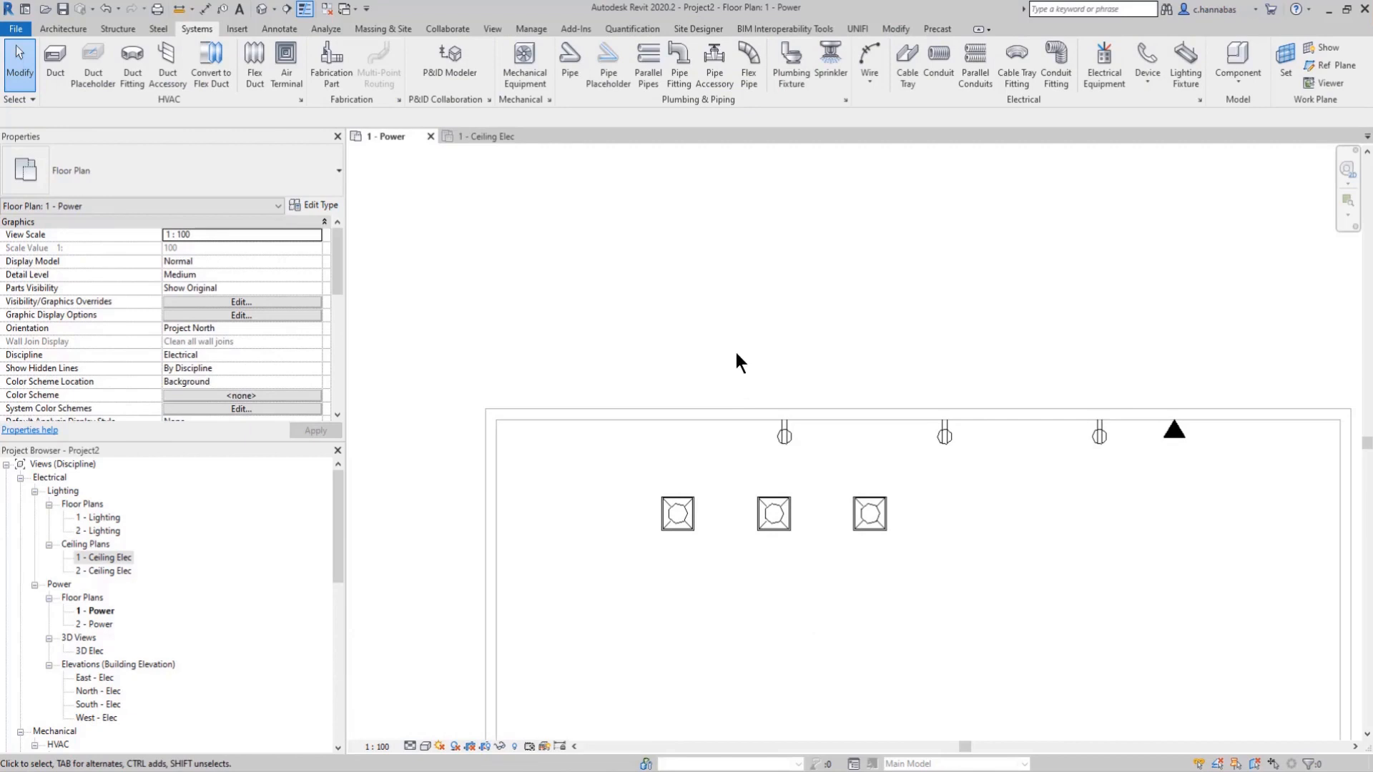
pyautogui.click(1104, 74)
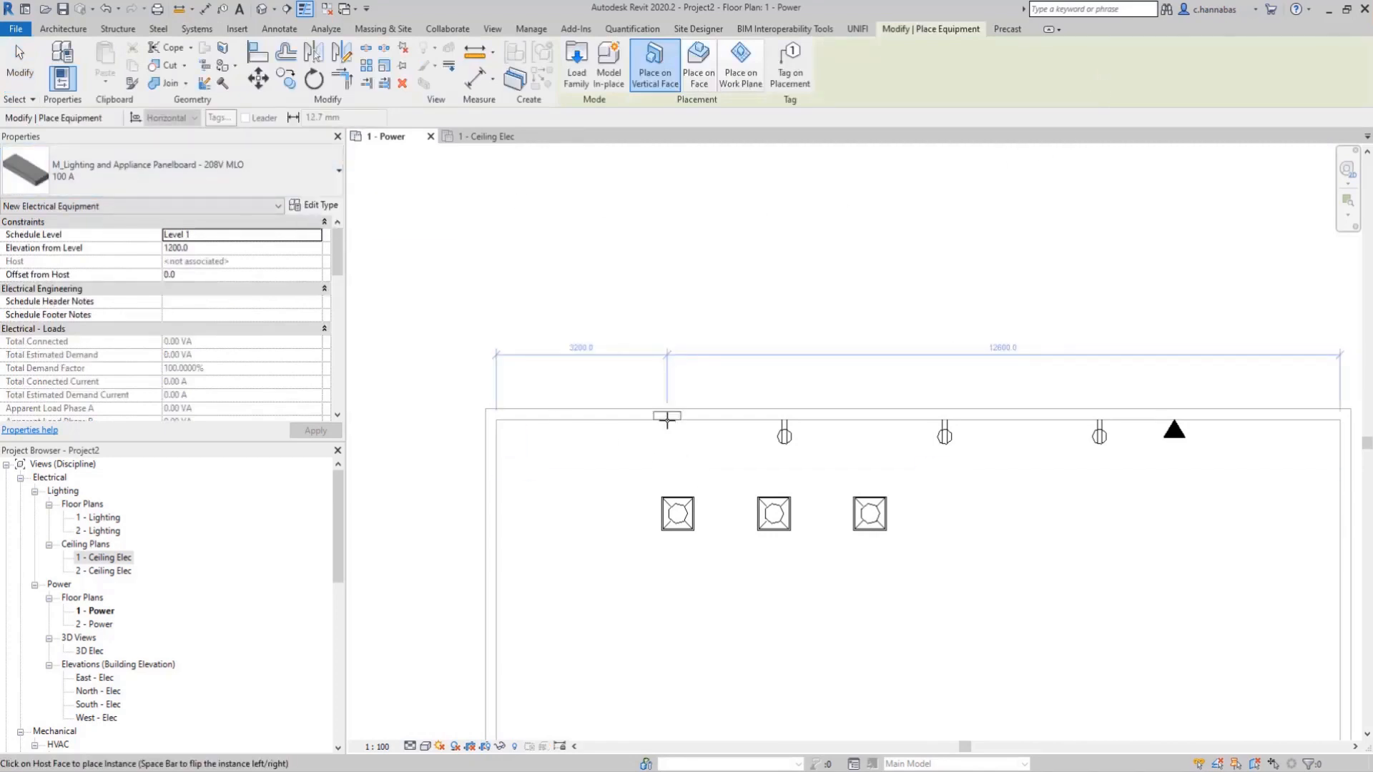
pyautogui.rightClick(703, 326)
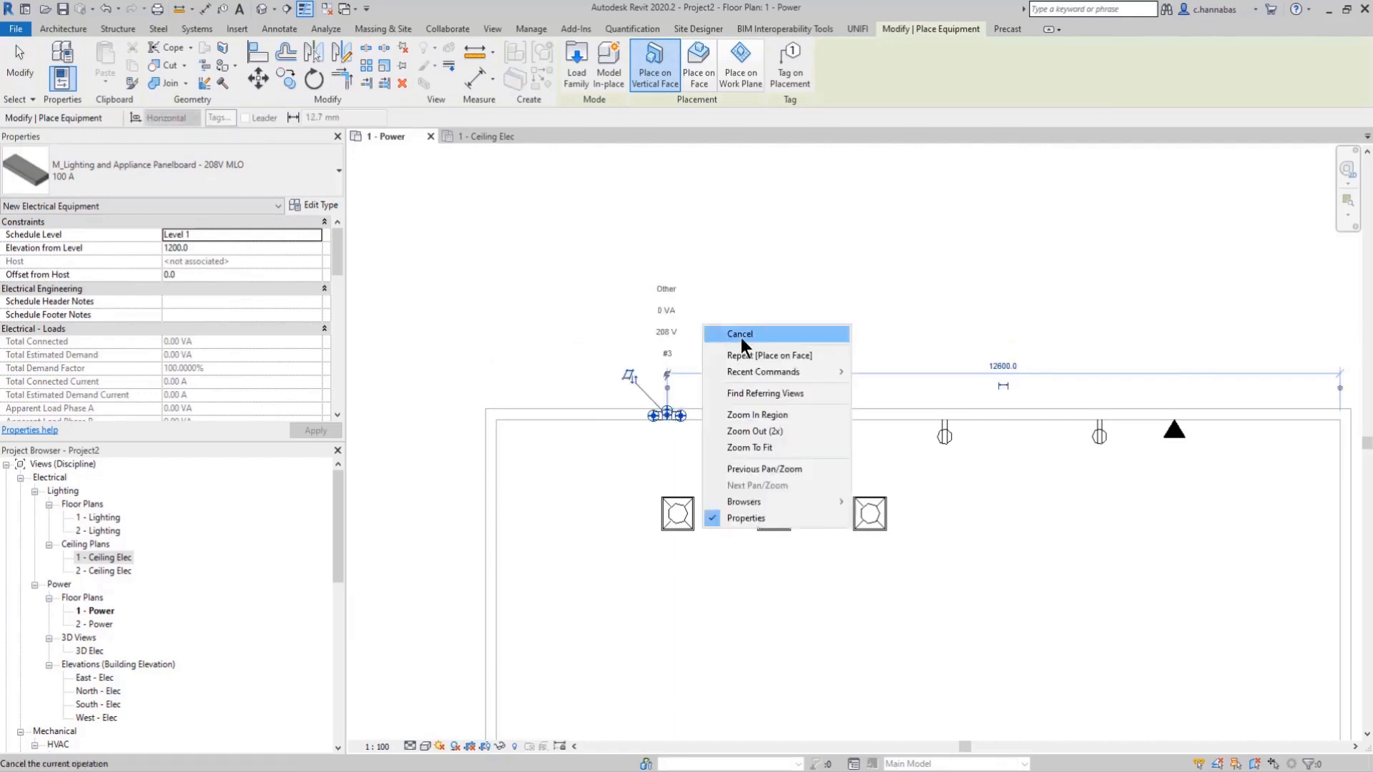
pyautogui.click(741, 335)
pyautogui.rightClick(743, 331)
pyautogui.click(778, 337)
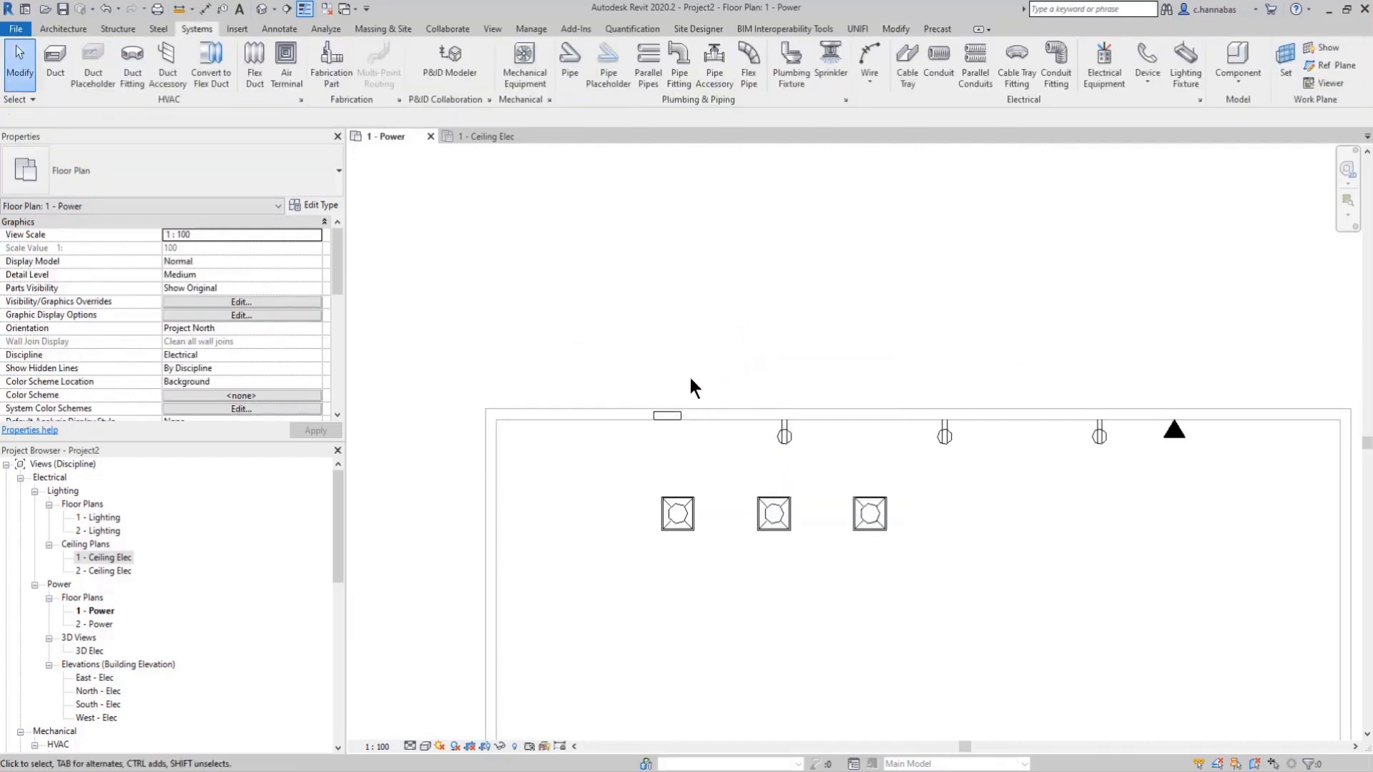
# Step: Set the new panelboard's Panel Name to P-1
pyautogui.click(665, 415)
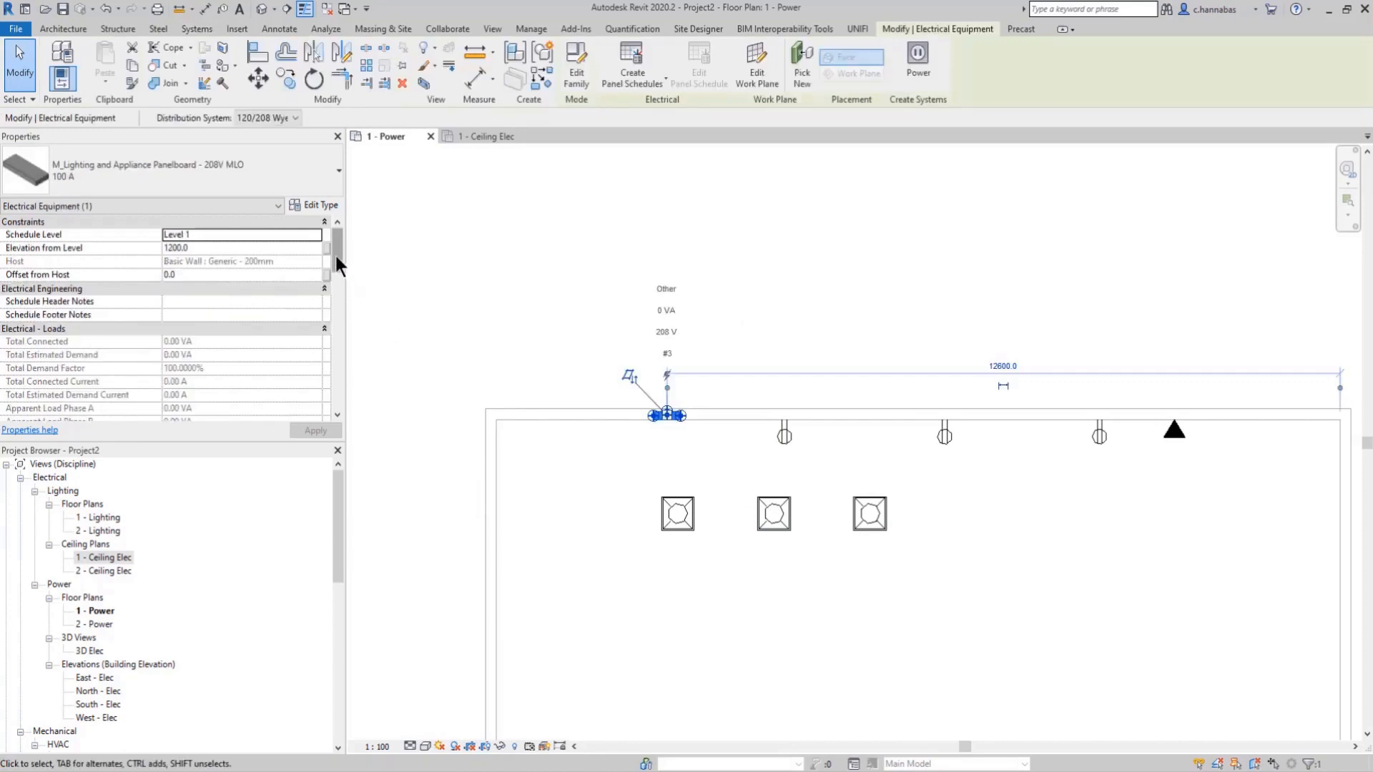
pyautogui.moveTo(336, 258); pyautogui.dragTo(333, 333)
pyautogui.click(200, 356)
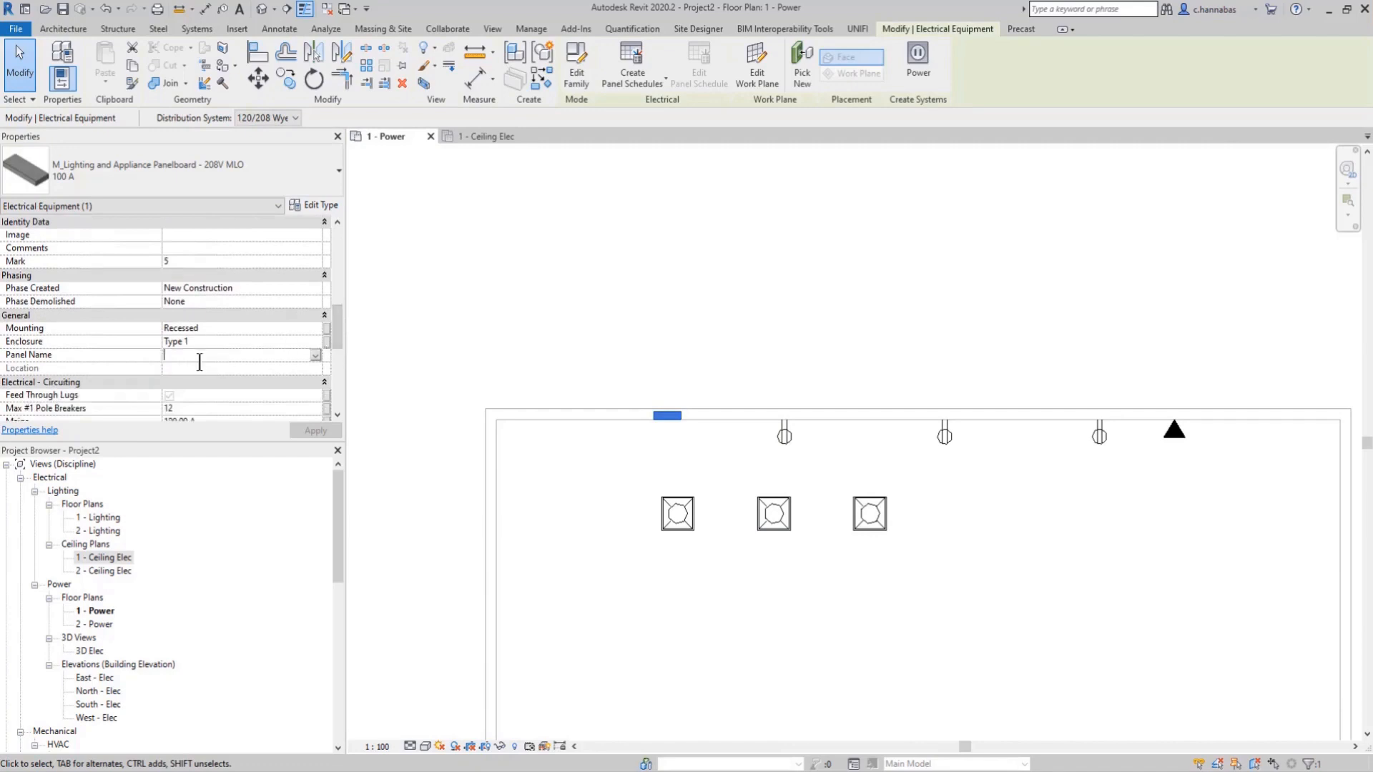
pyautogui.write('P')
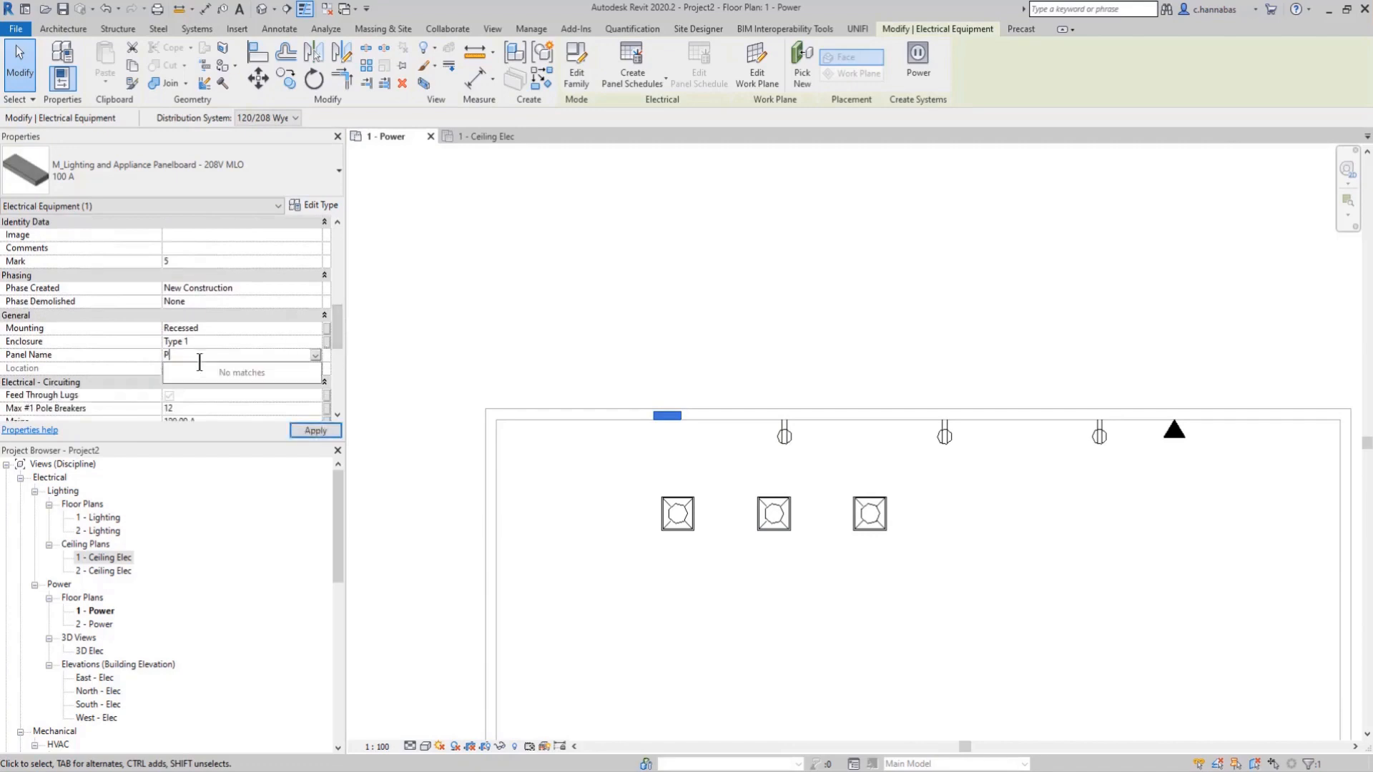
pyautogui.write('-1')
pyautogui.moveTo(612, 302)
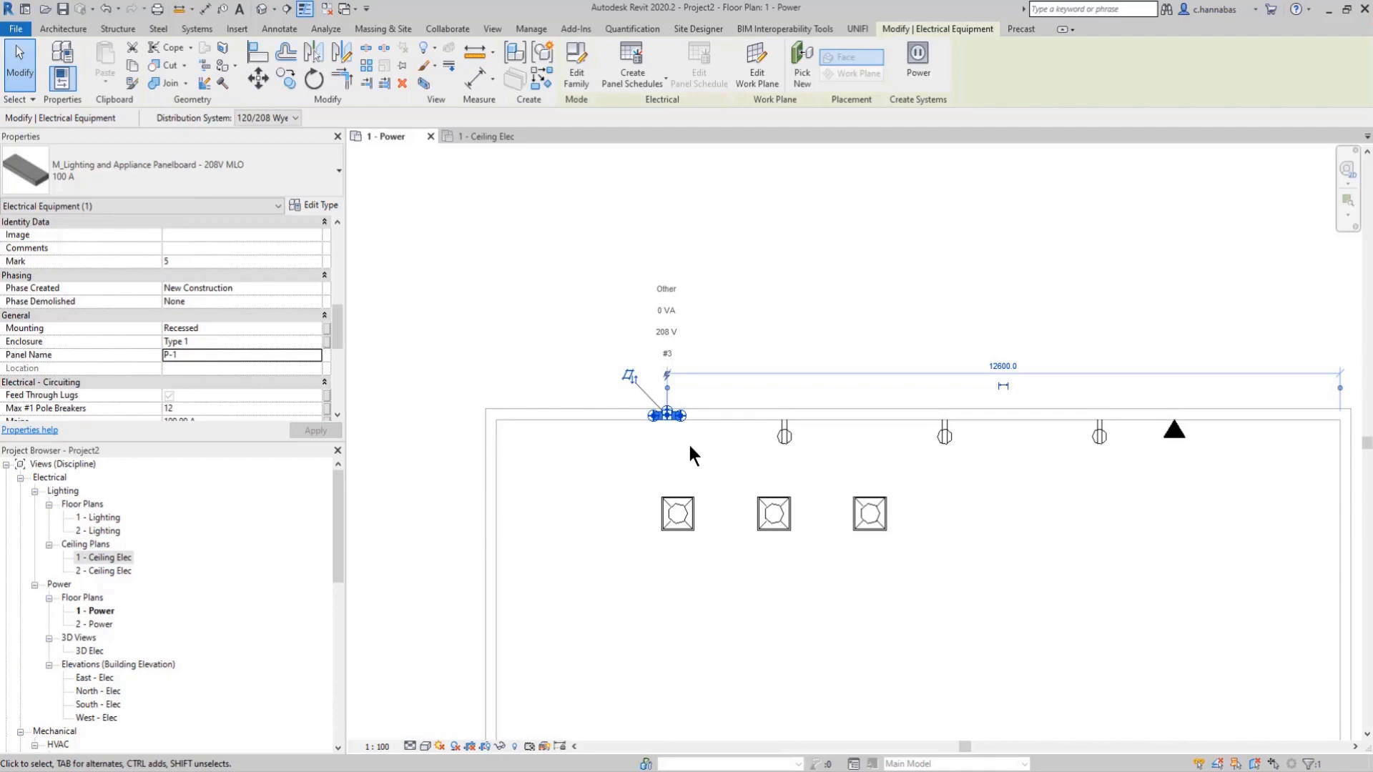
pyautogui.click(865, 472)
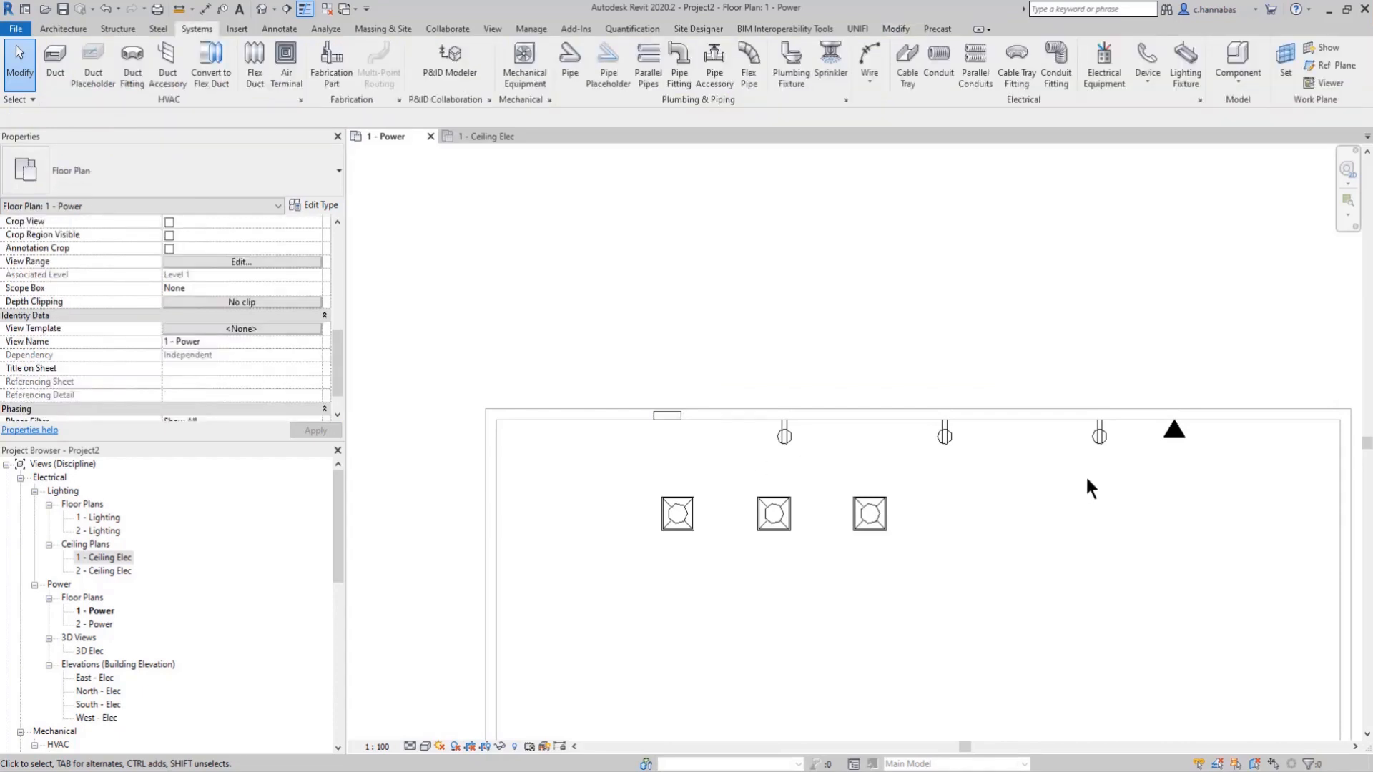
# Step: Create a power circuit for the rightmost duplex receptacle and assign it to panel P-1
pyautogui.click(1097, 438)
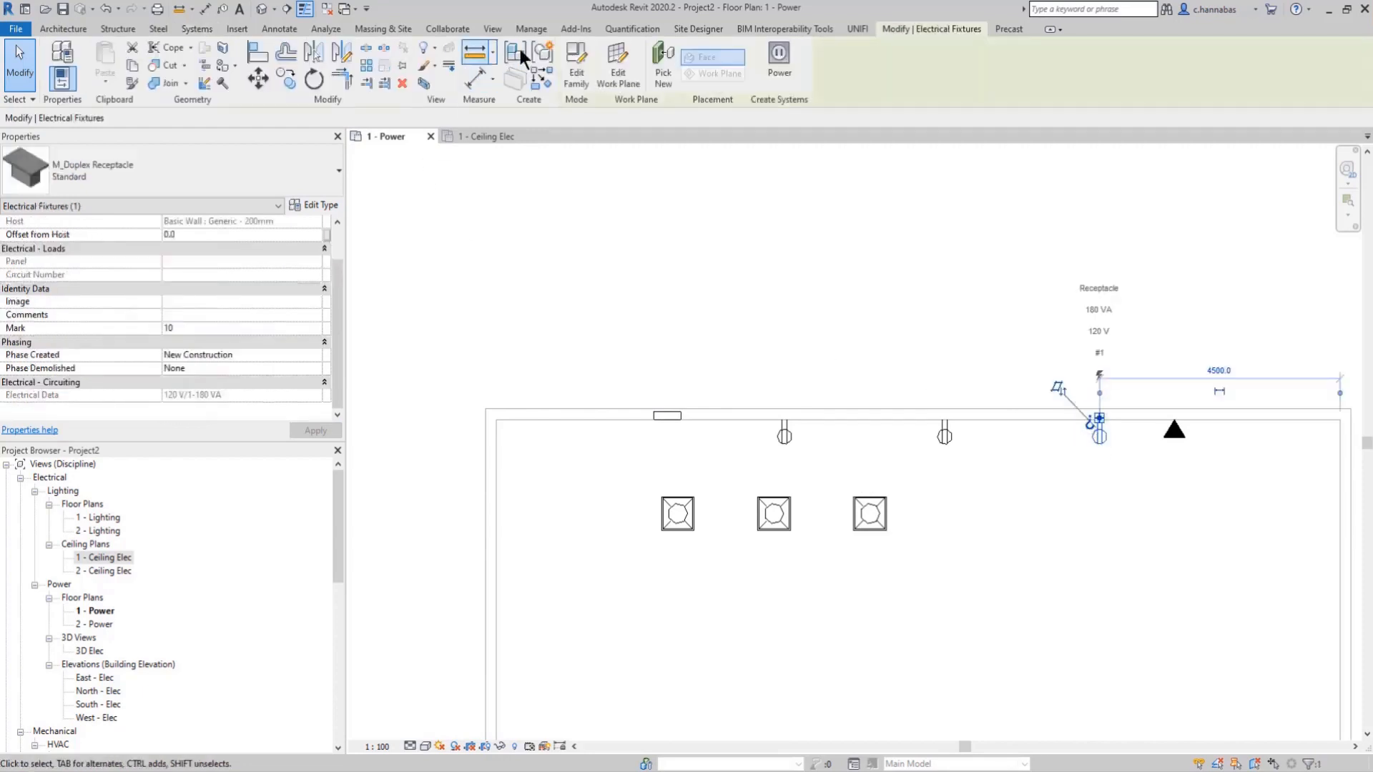
pyautogui.click(781, 61)
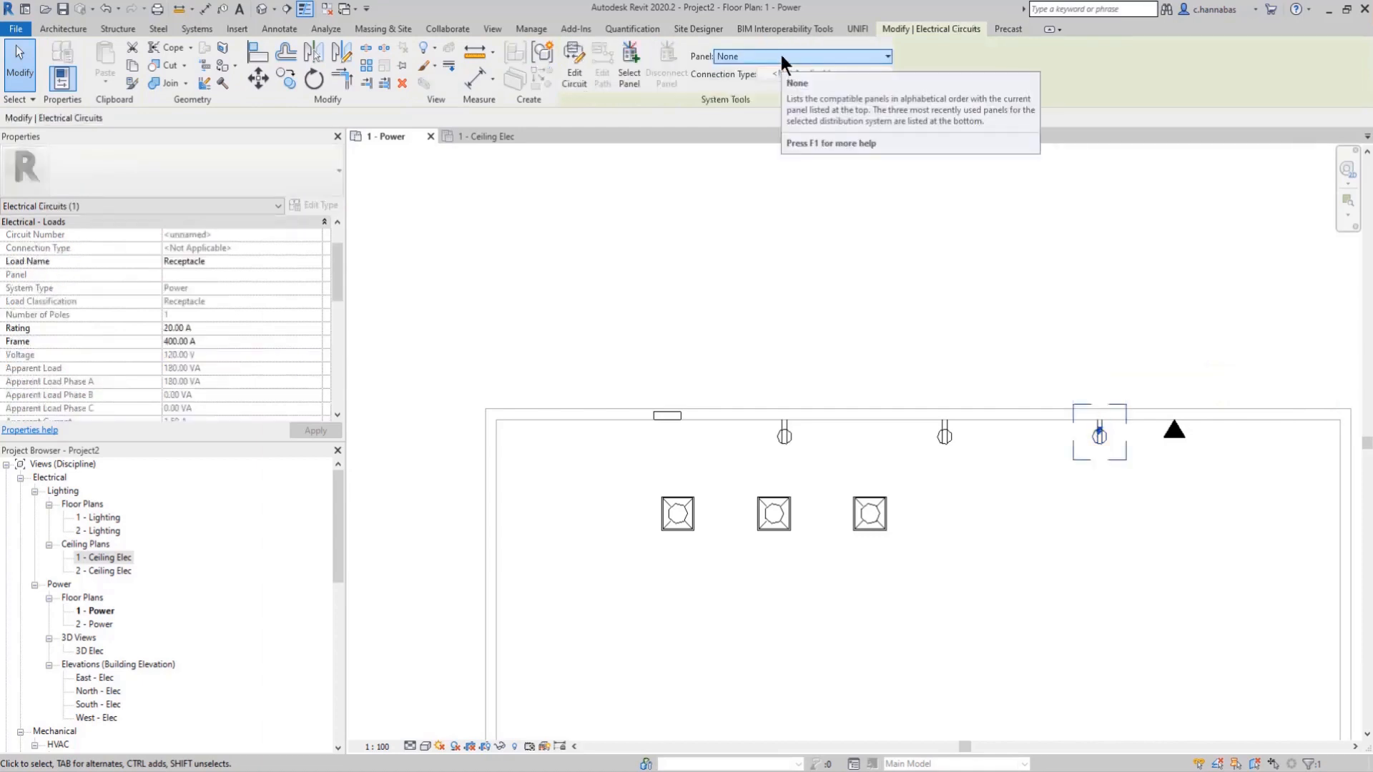
pyautogui.click(782, 55)
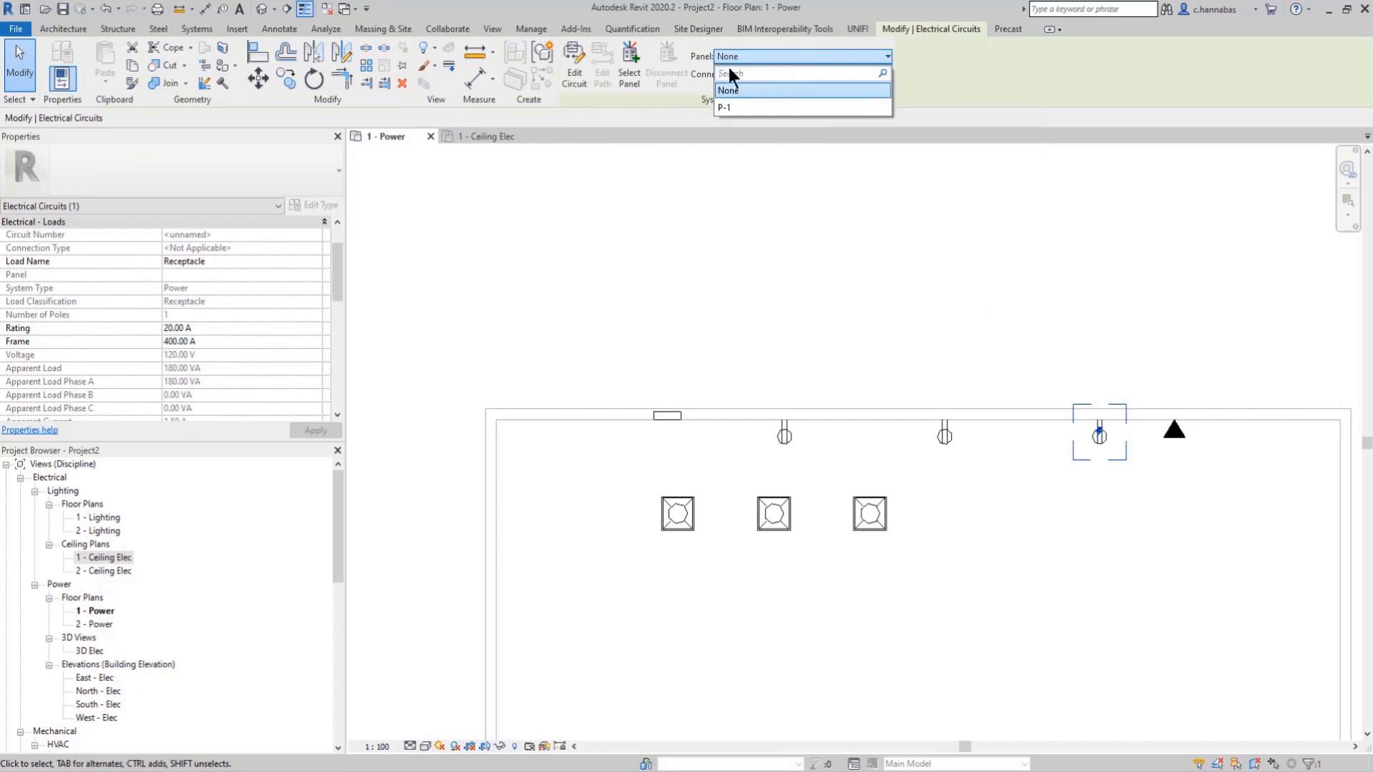
pyautogui.click(728, 107)
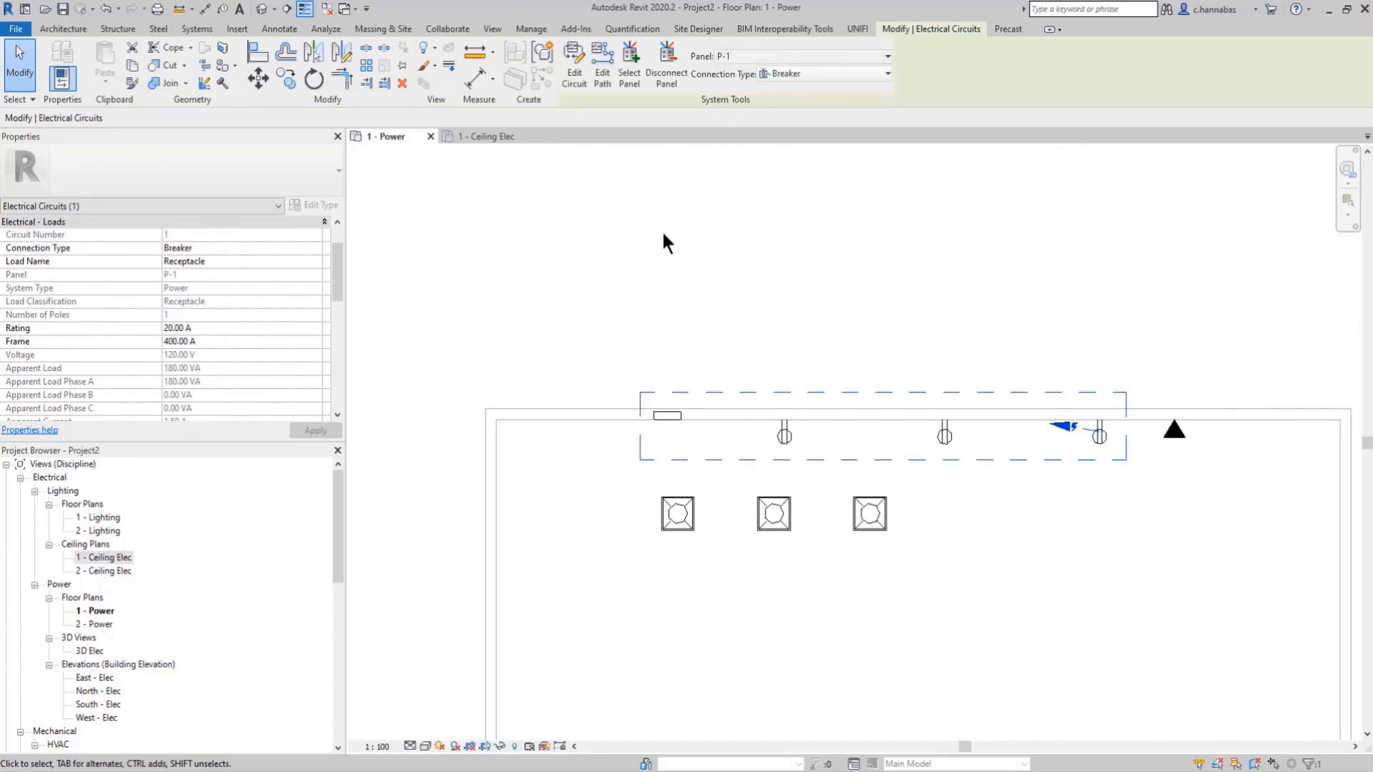
# Step: Add the other two duplex receptacles on the upper wall to the circuit and finish editing it
pyautogui.click(572, 77)
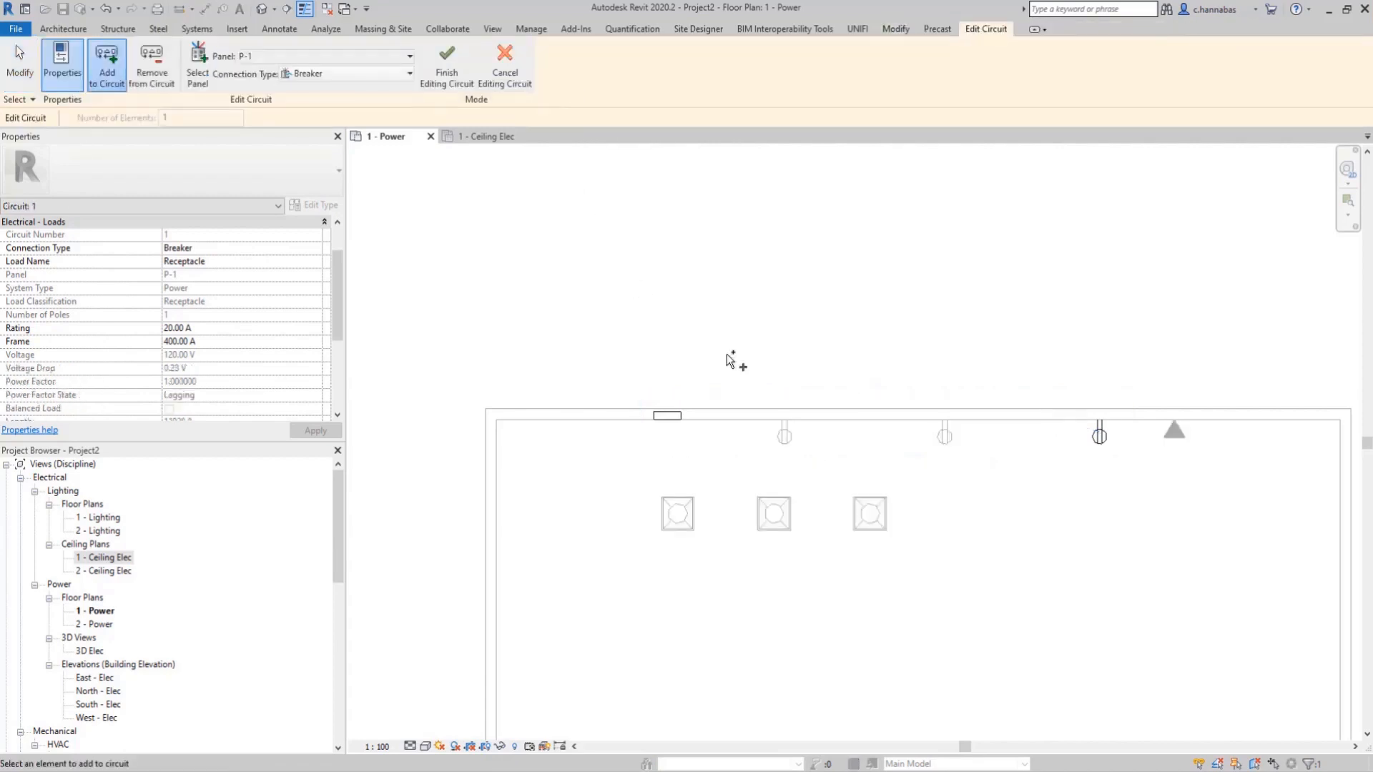
pyautogui.moveTo(727, 354); pyautogui.dragTo(981, 461)
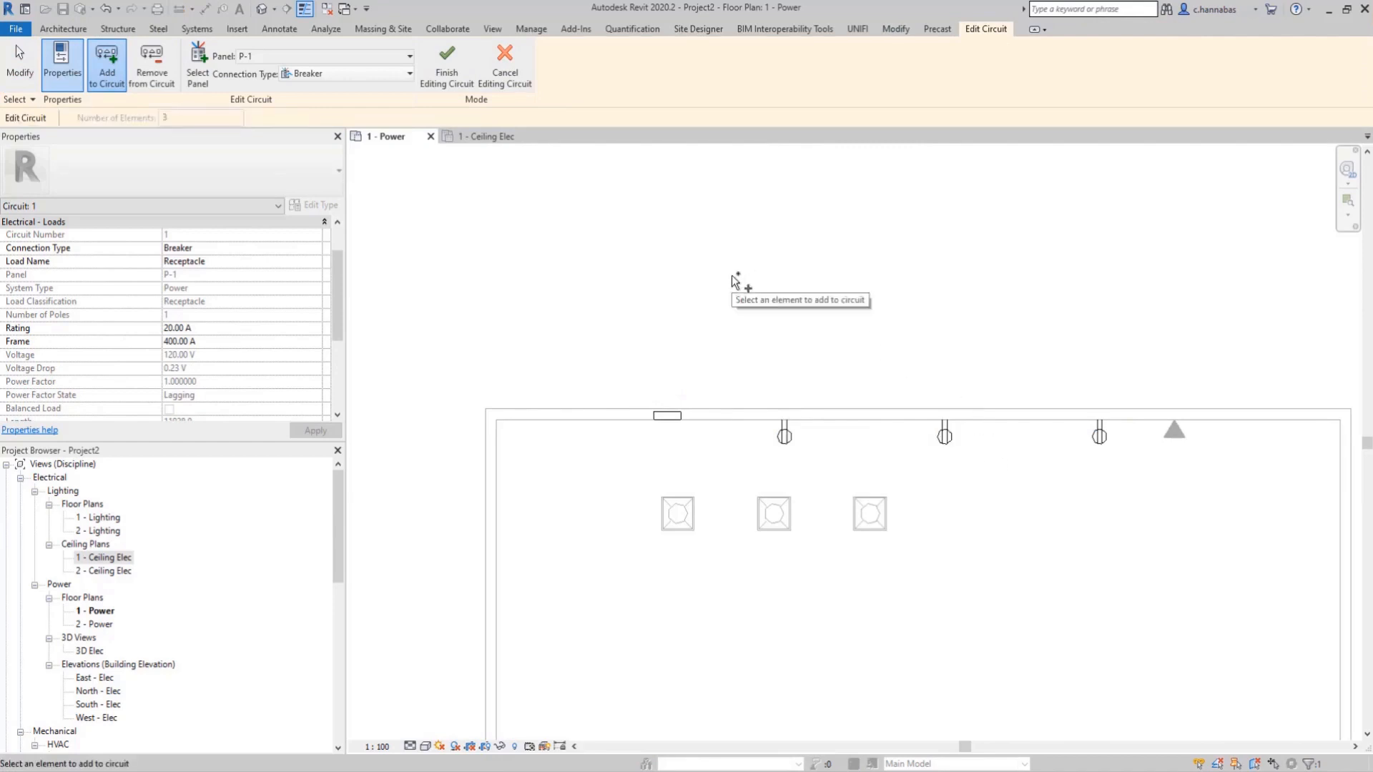
pyautogui.click(446, 63)
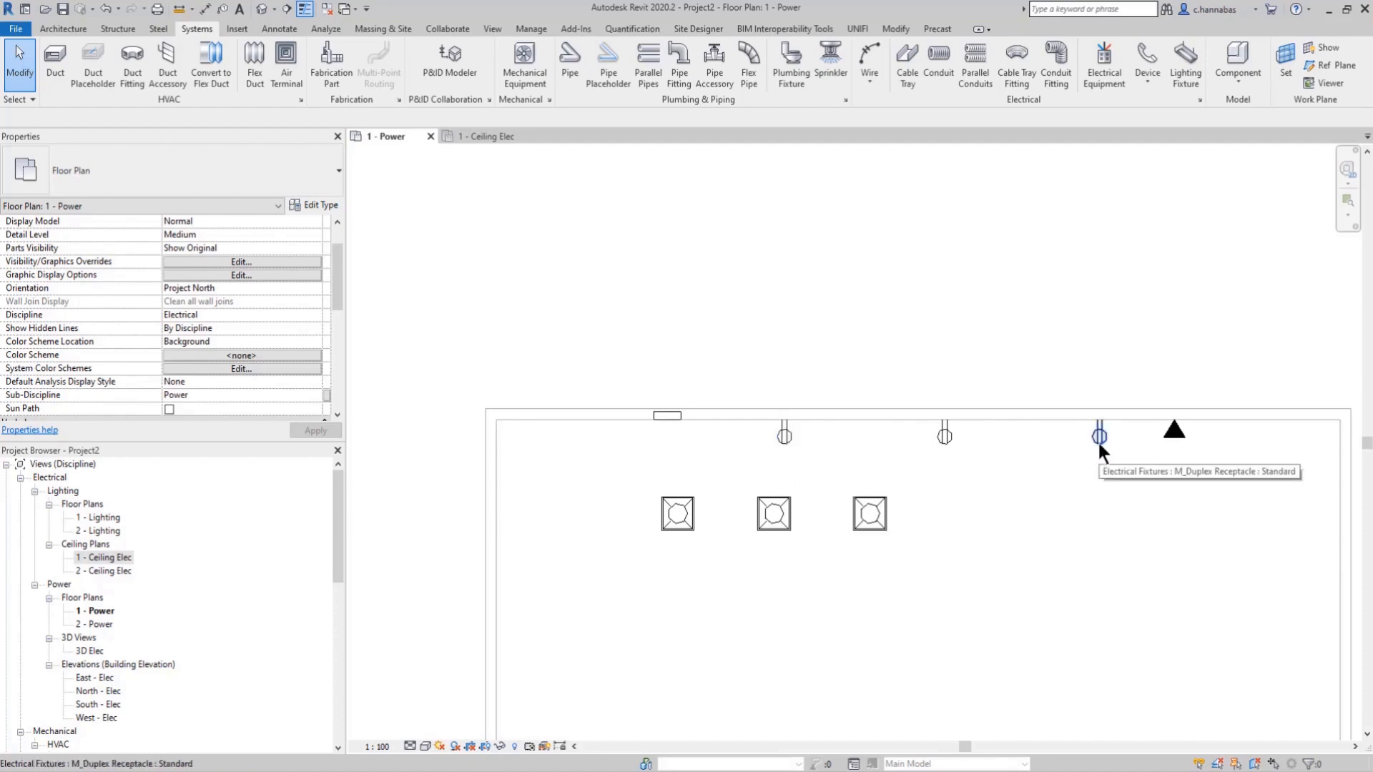
# Step: Convert the receptacle circuit to arc wiring
pyautogui.press('Tab')
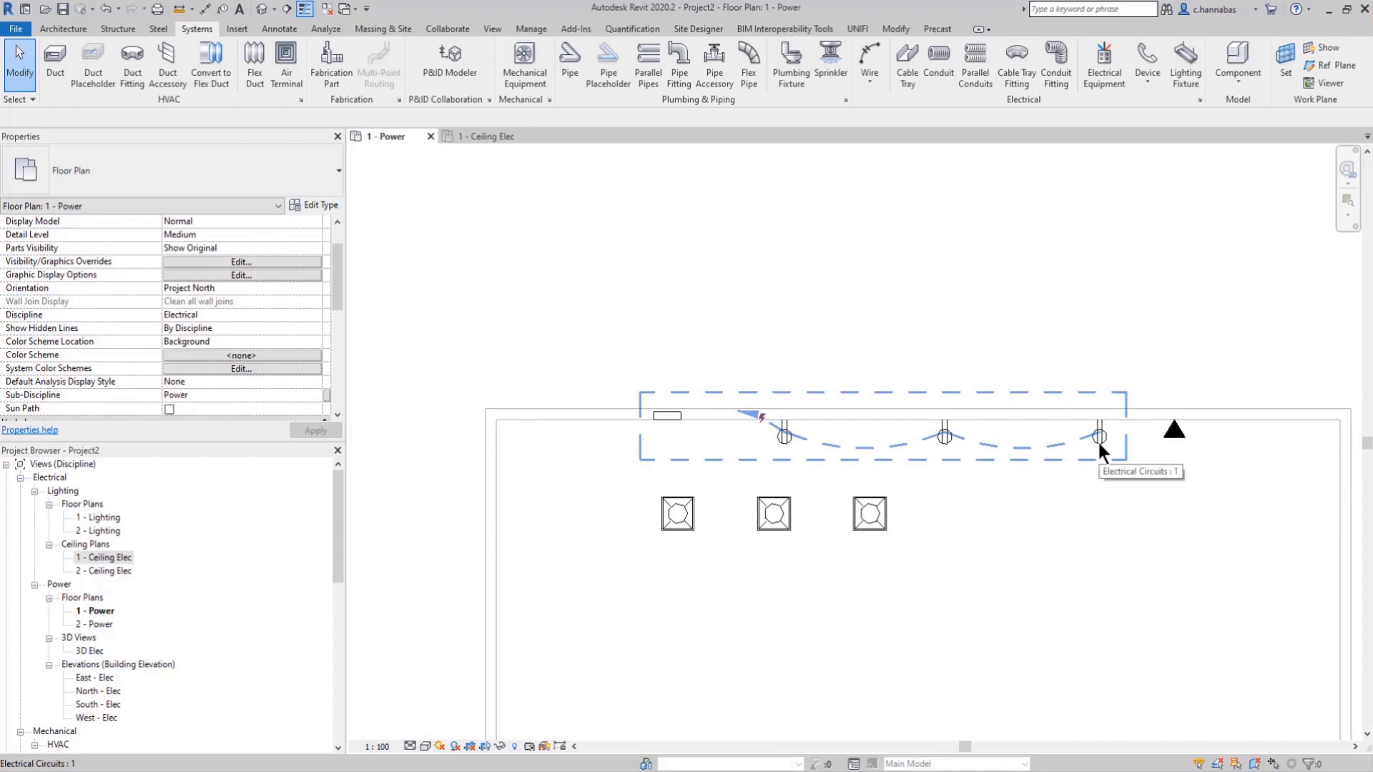
pyautogui.click(1097, 440)
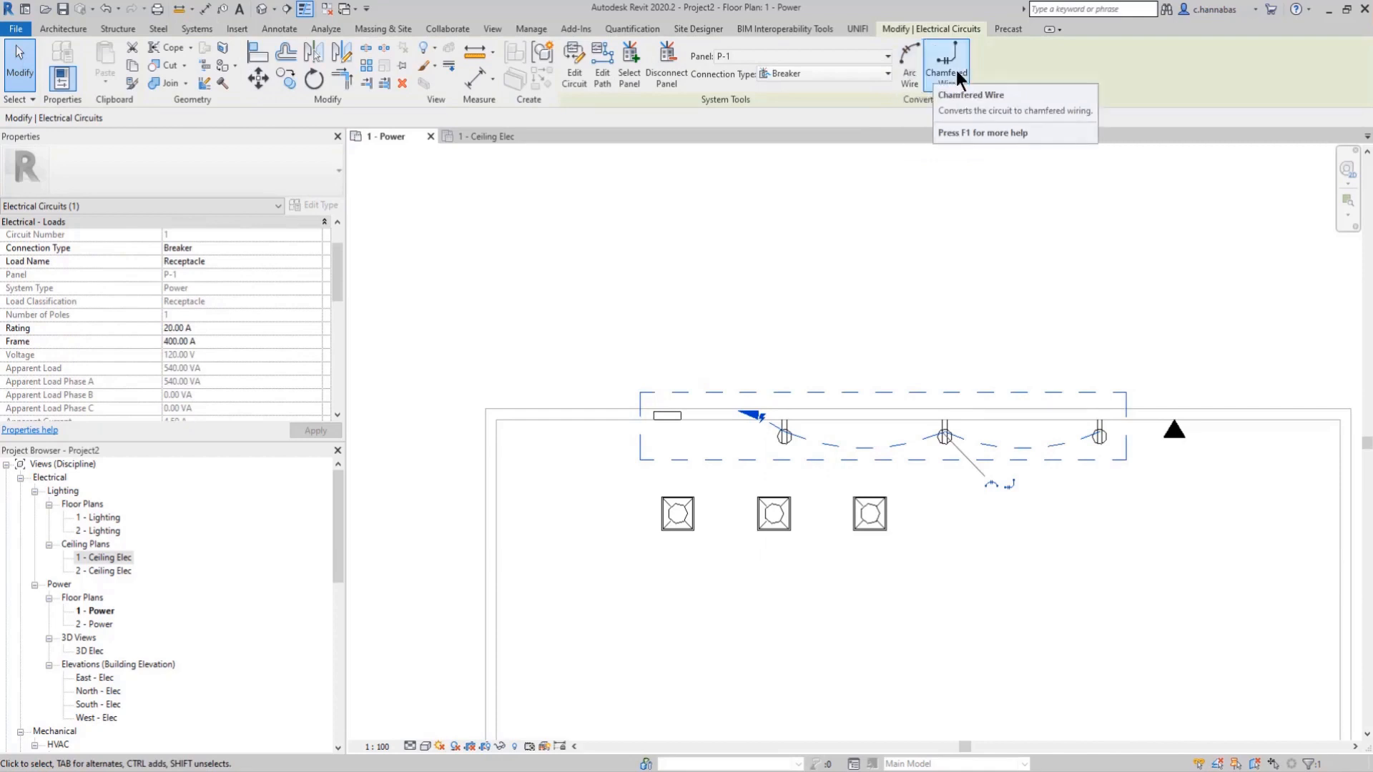
pyautogui.click(908, 72)
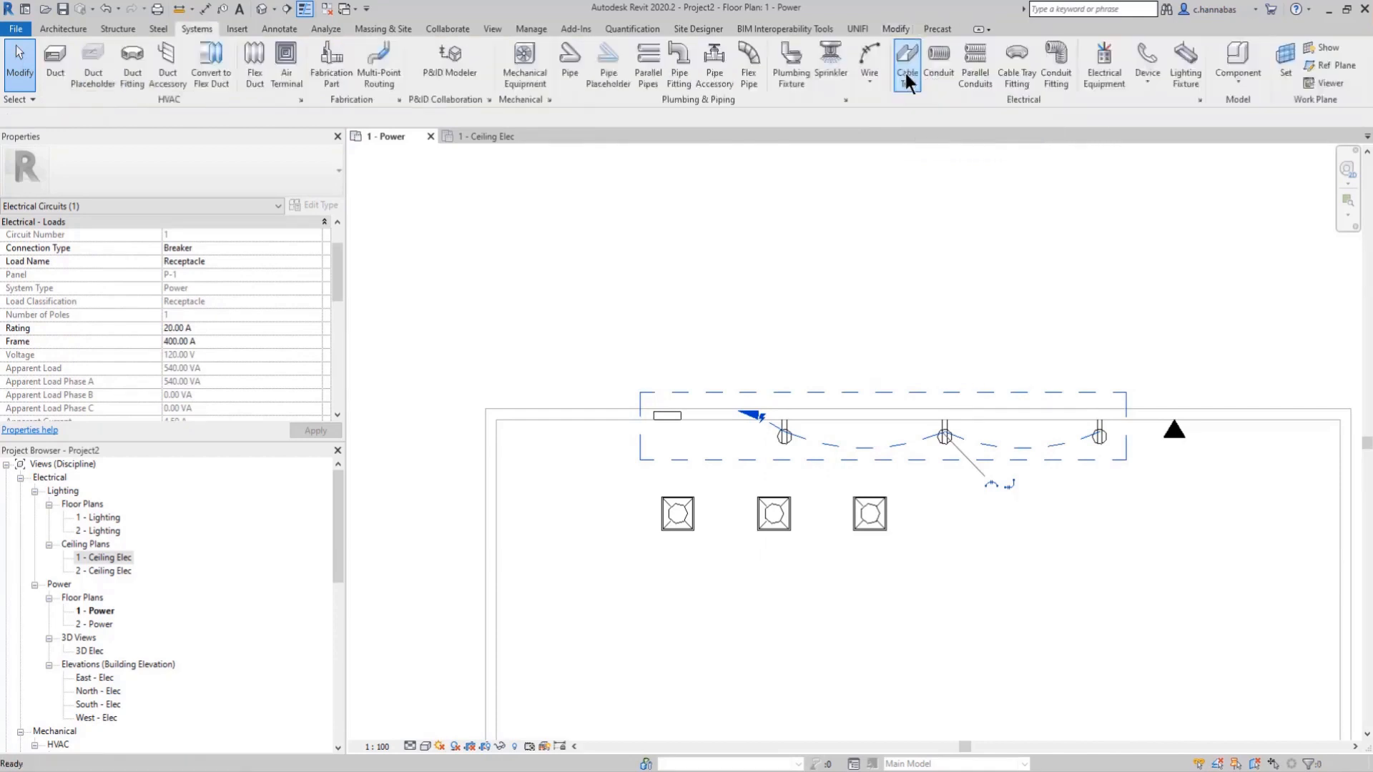
pyautogui.click(870, 260)
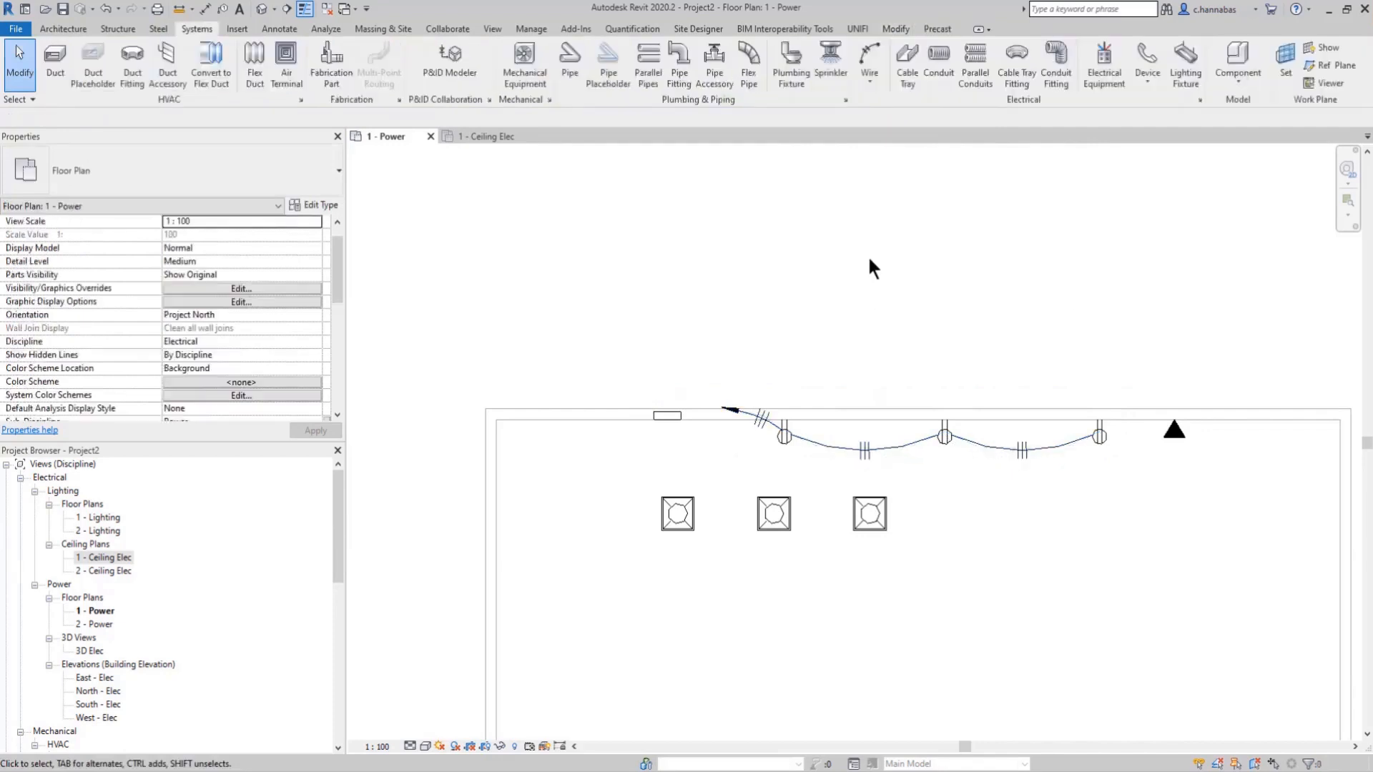
# Step: Reshape the arc wire between the left and middle receptacles so that it bows upward across the upper wall
pyautogui.click(842, 443)
pyautogui.moveTo(863, 463); pyautogui.dragTo(867, 394)
pyautogui.click(941, 306)
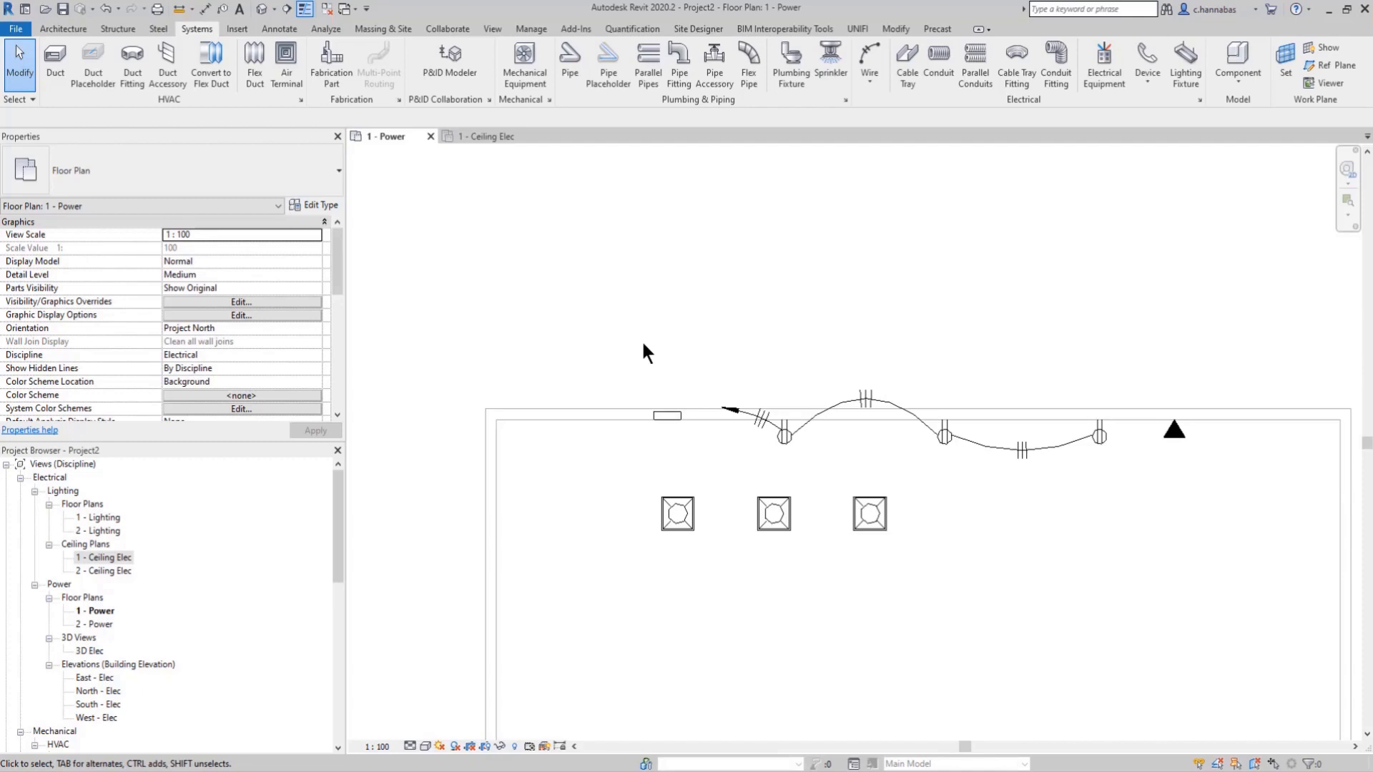
pyautogui.click(530, 29)
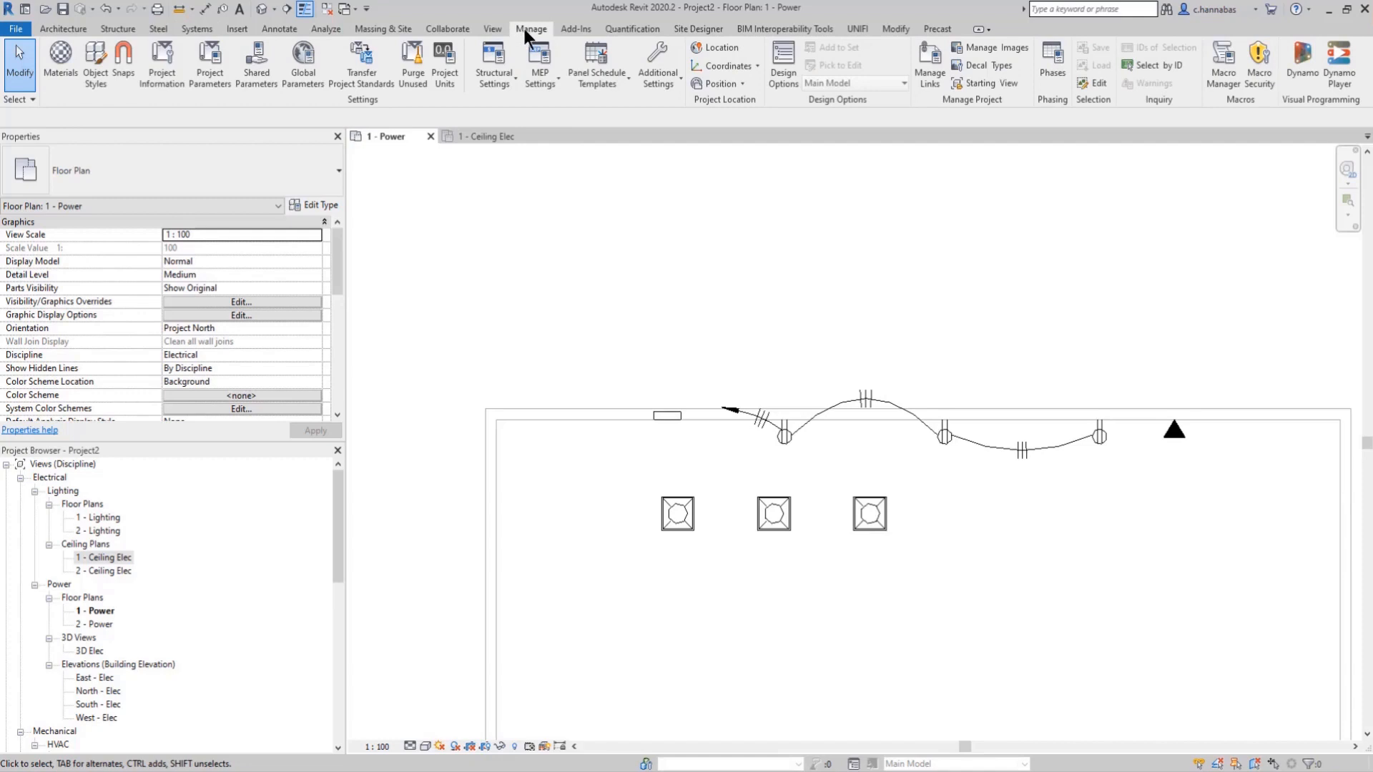
pyautogui.click(493, 29)
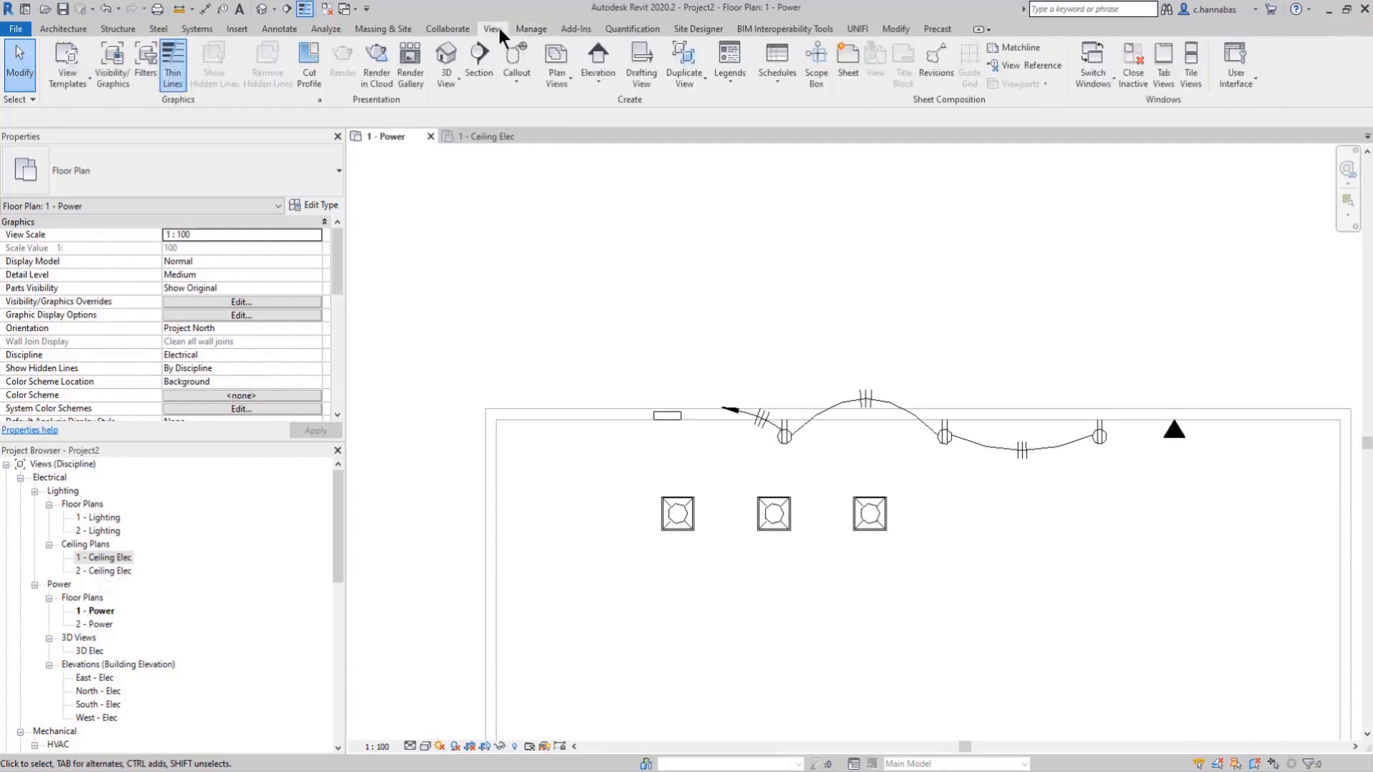
pyautogui.click(778, 78)
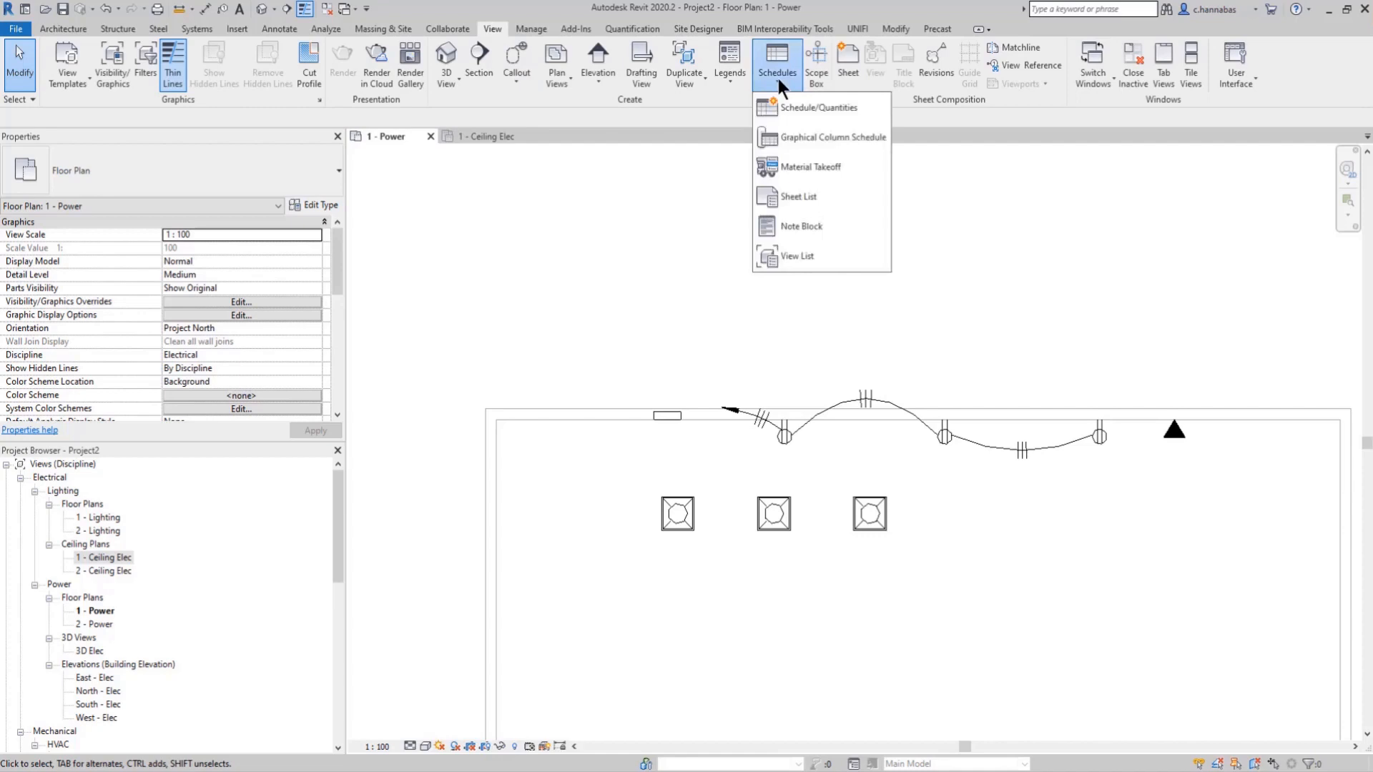
pyautogui.click(778, 78)
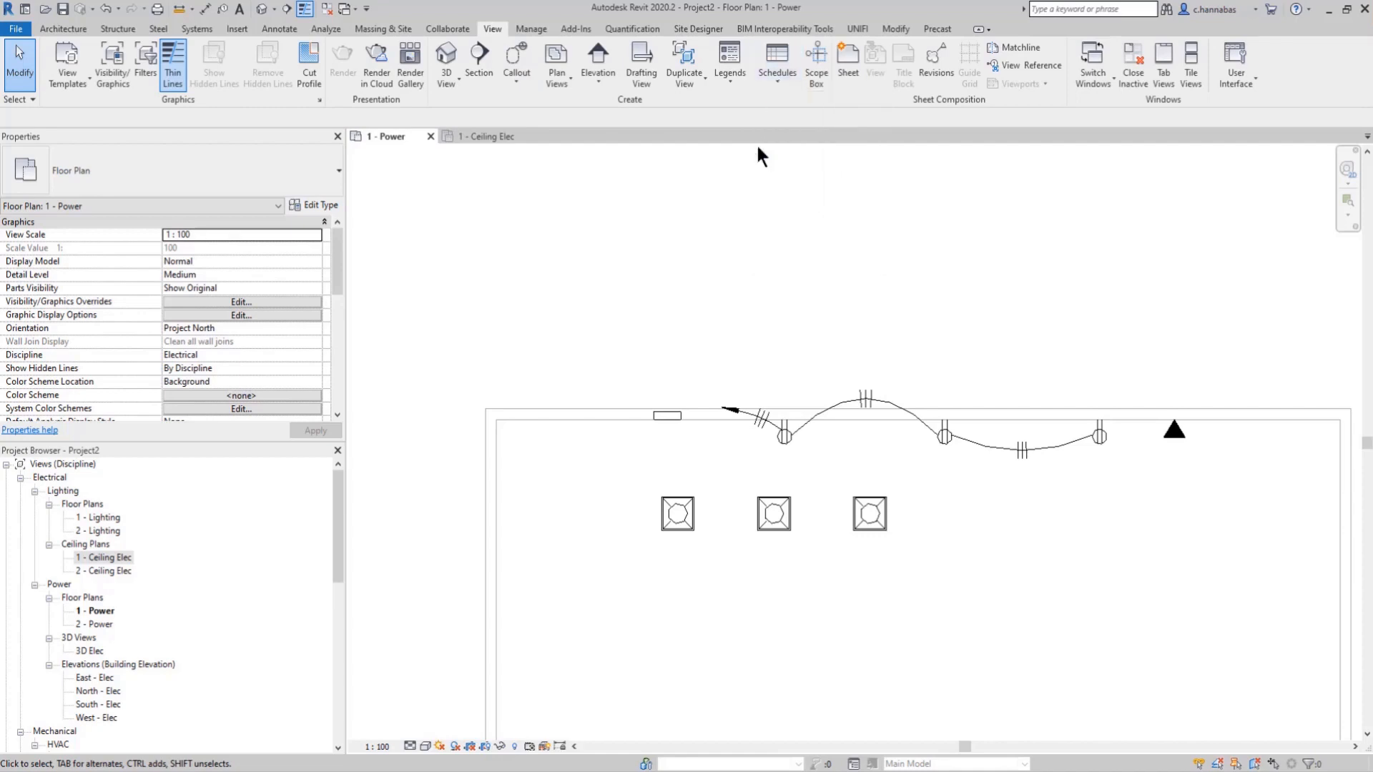
# Step: Create a panel schedule for the panelboard on the upper wall, choosing the default Branch Panel template
pyautogui.click(668, 415)
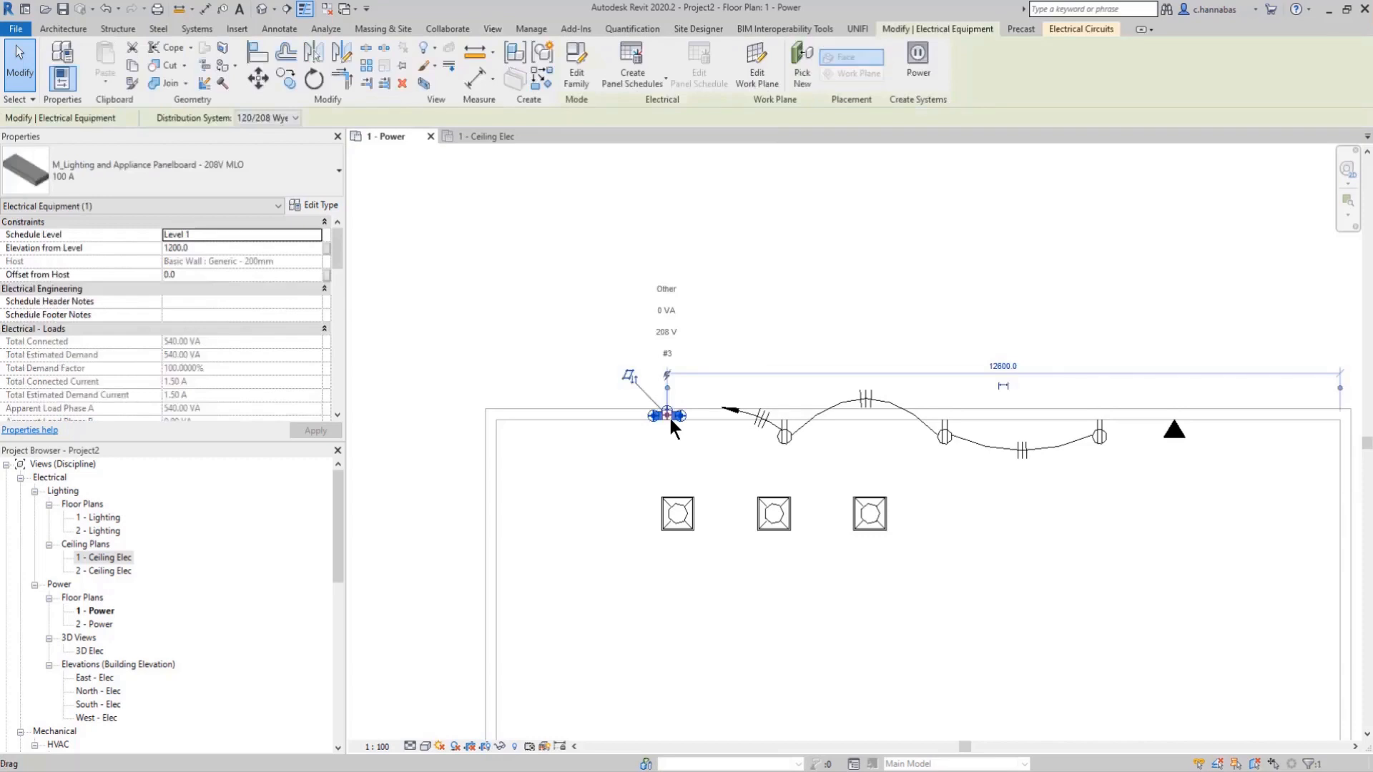
pyautogui.click(656, 84)
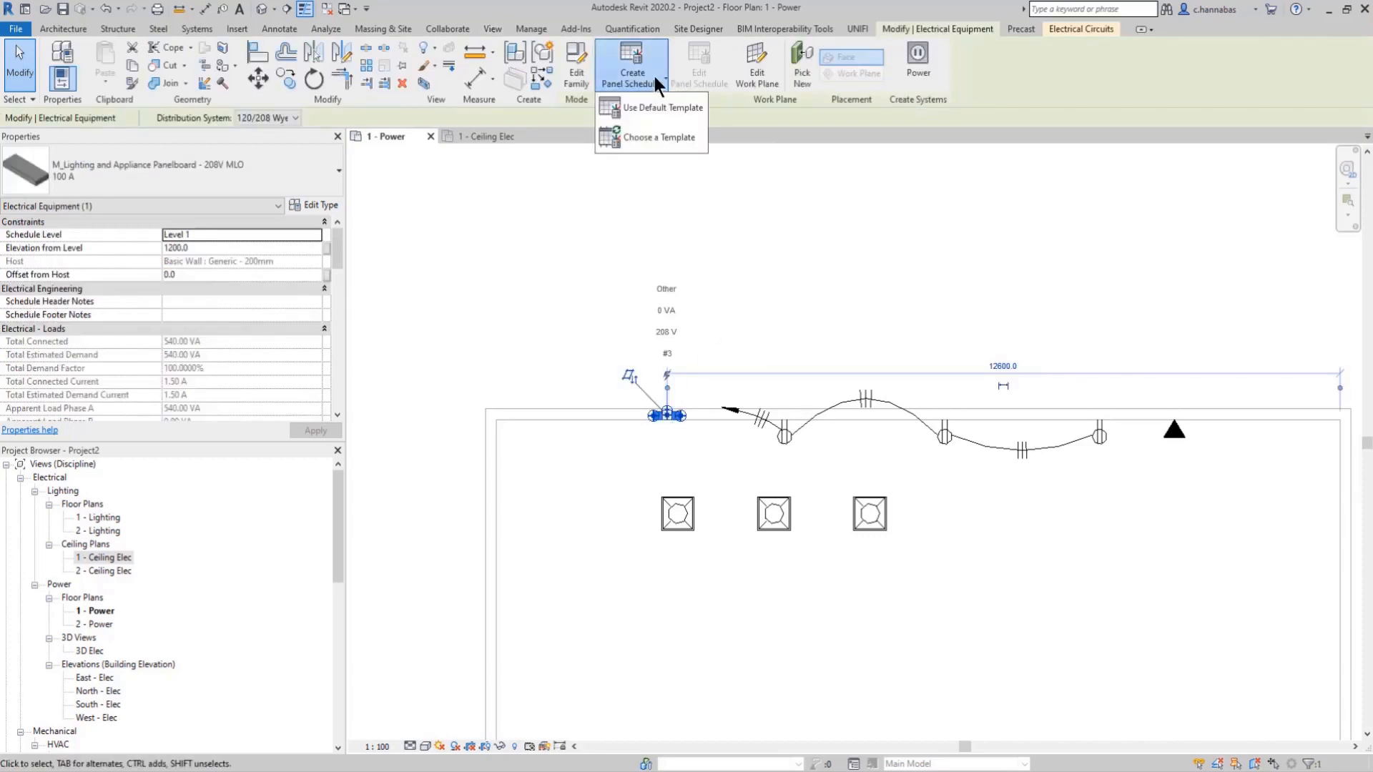
pyautogui.click(633, 137)
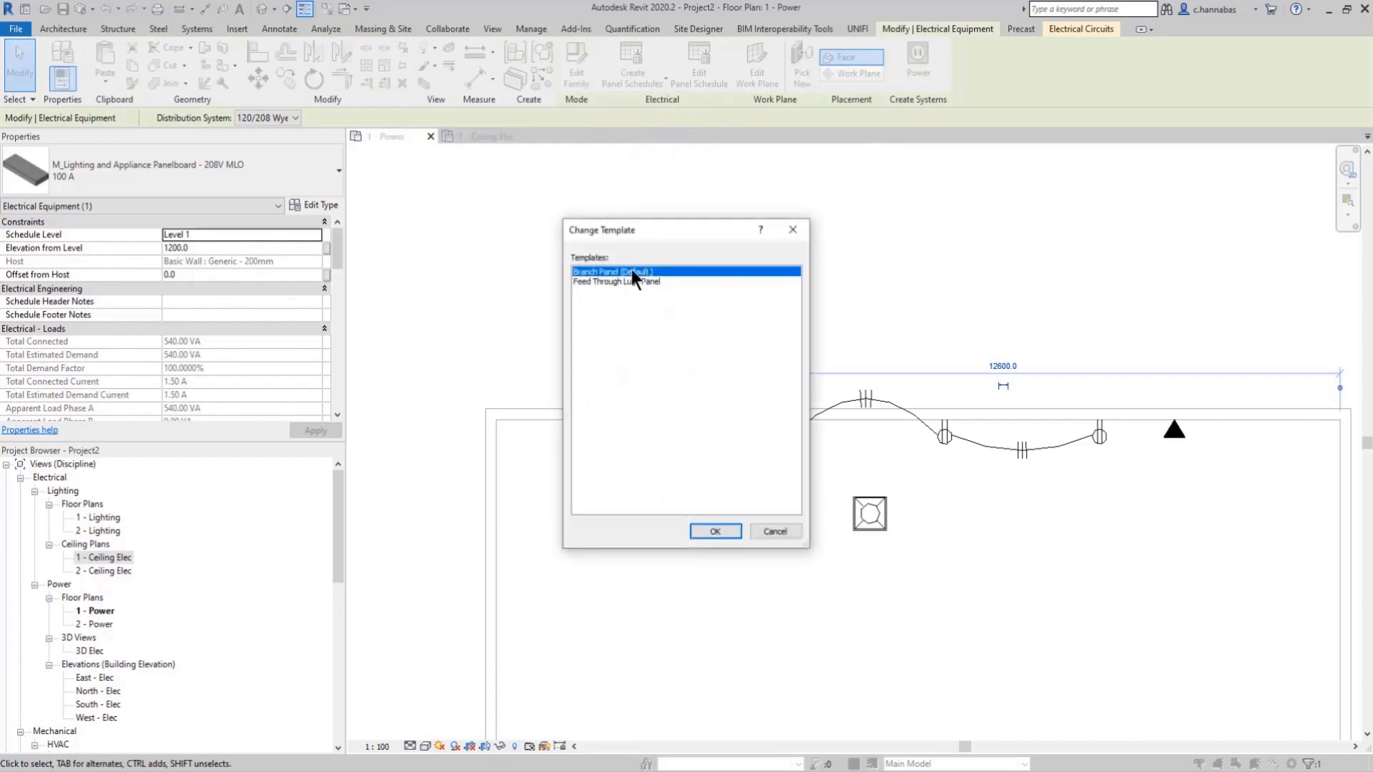
pyautogui.click(713, 531)
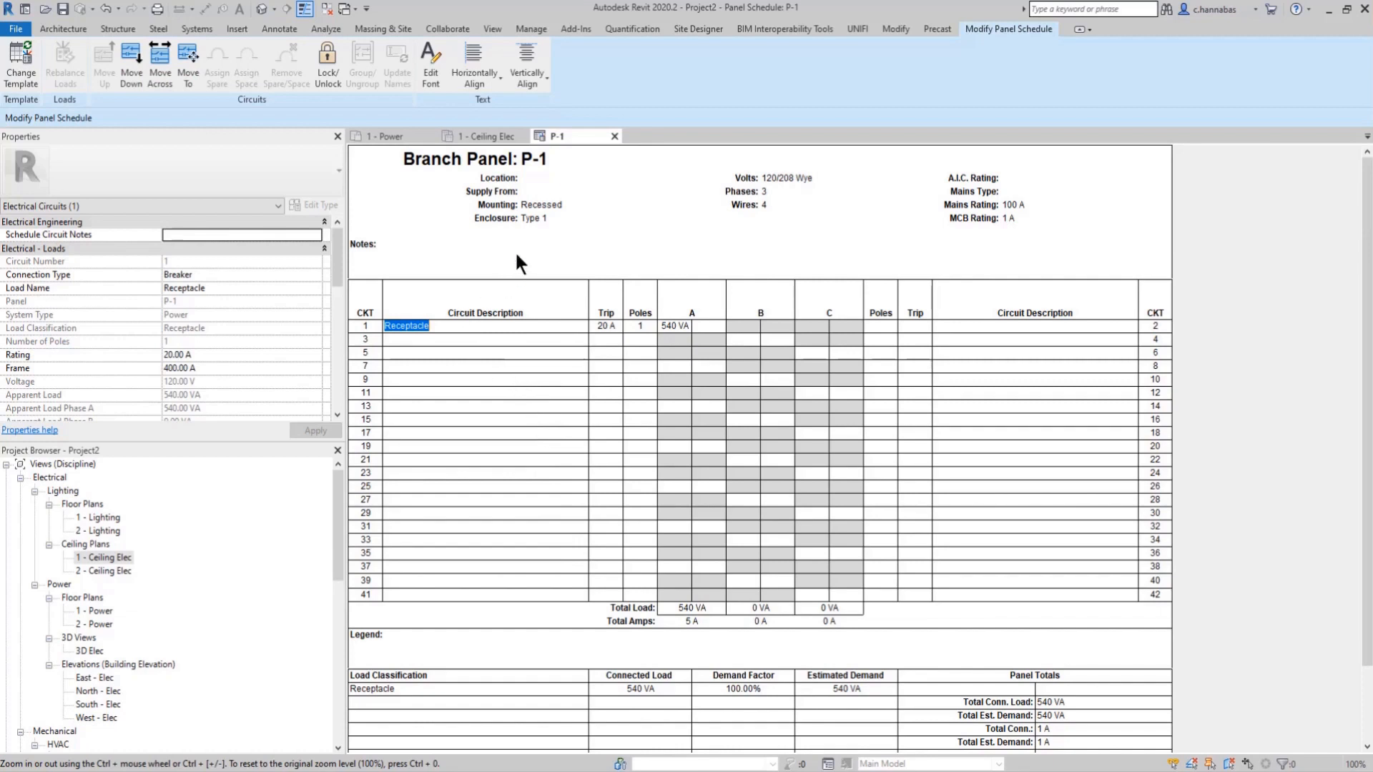
# Step: Return to the 1 - Power floor plan and place a tagged space with a 4000 offset at the centre of the room
pyautogui.click(397, 136)
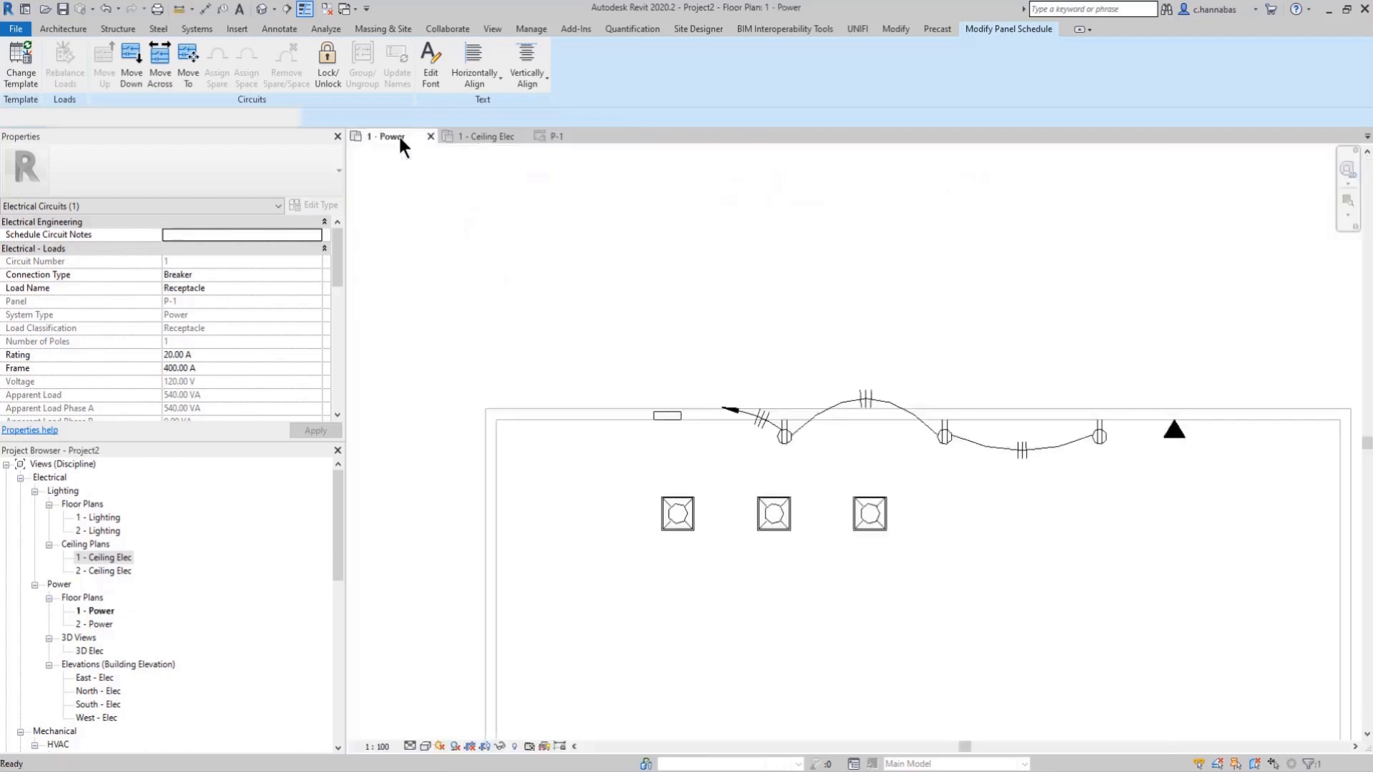
pyautogui.scroll(-3, 649, 502)
pyautogui.scroll(-1, 701, 590)
pyautogui.moveTo(753, 628); pyautogui.dragTo(639, 482, button='middle')
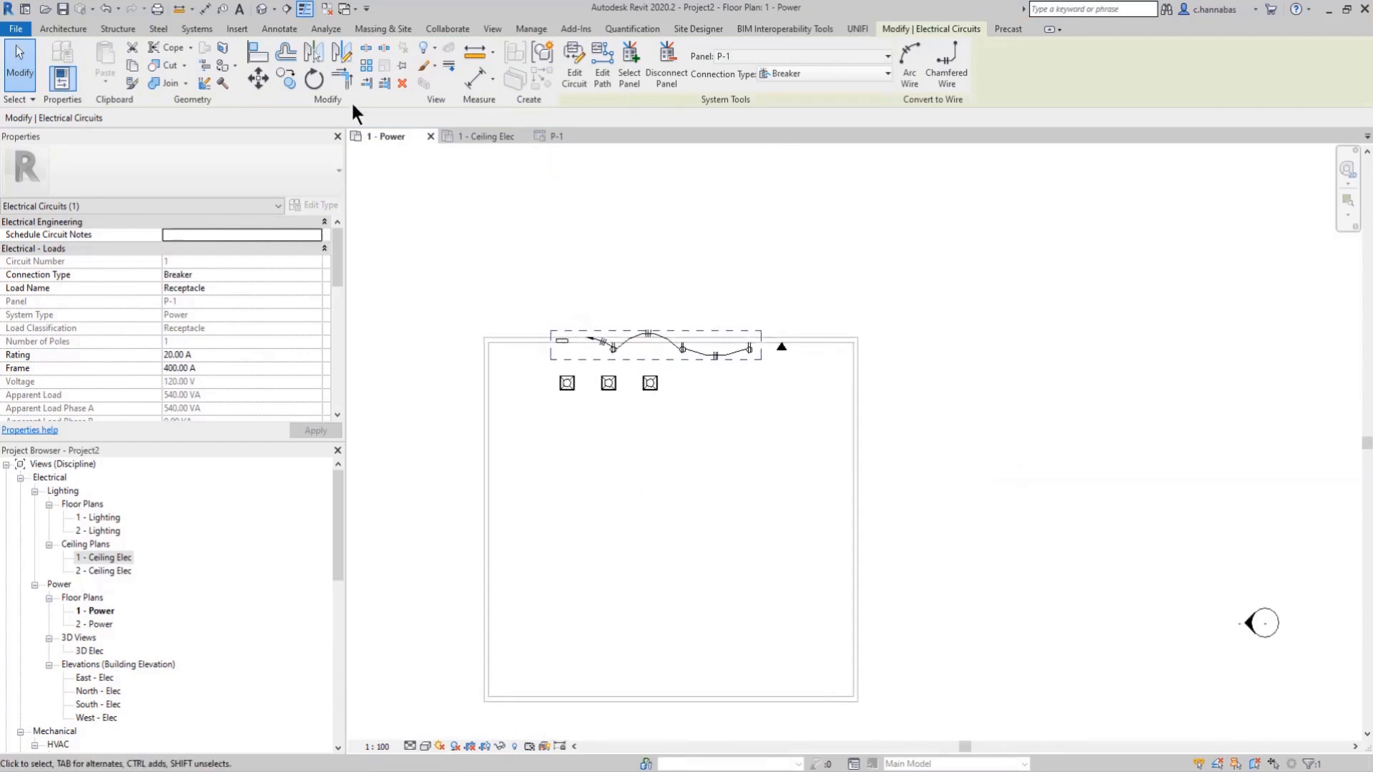
pyautogui.click(325, 30)
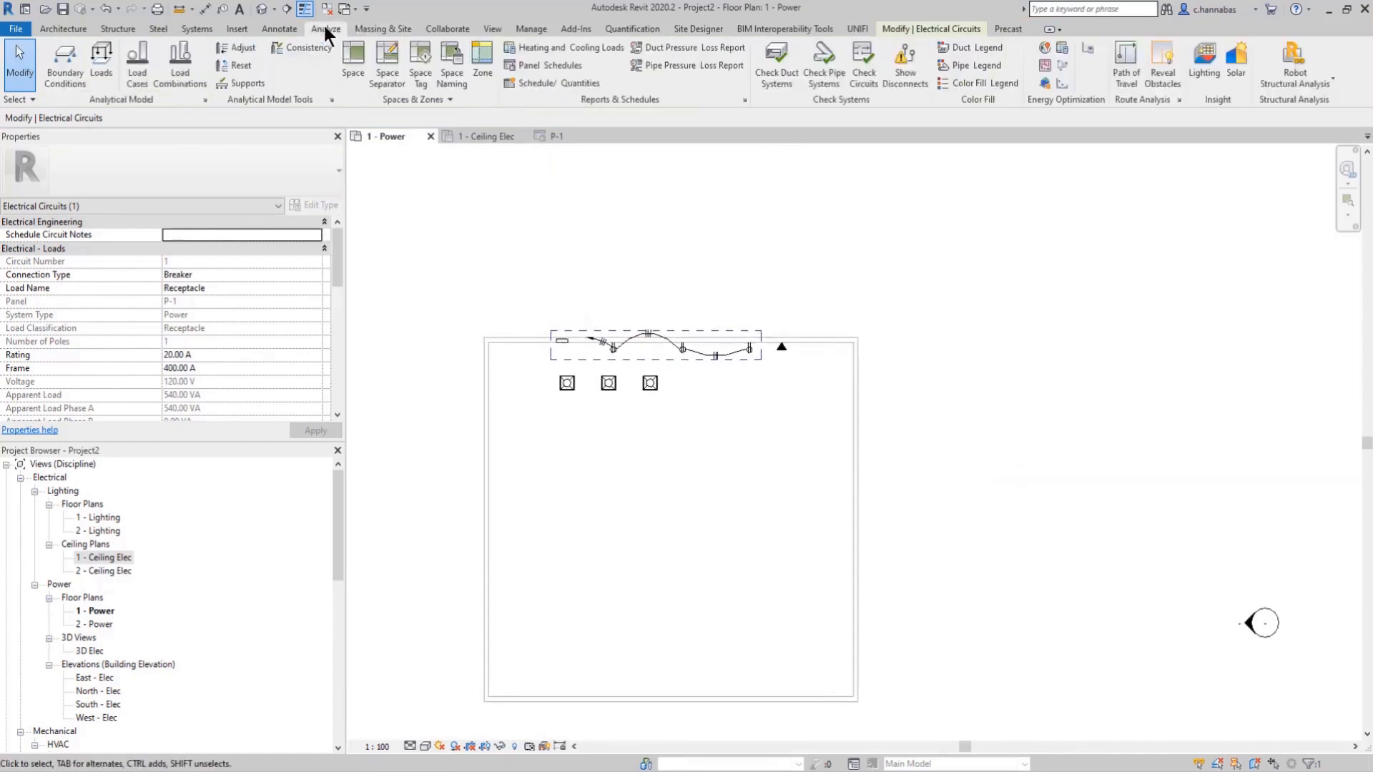
pyautogui.click(349, 55)
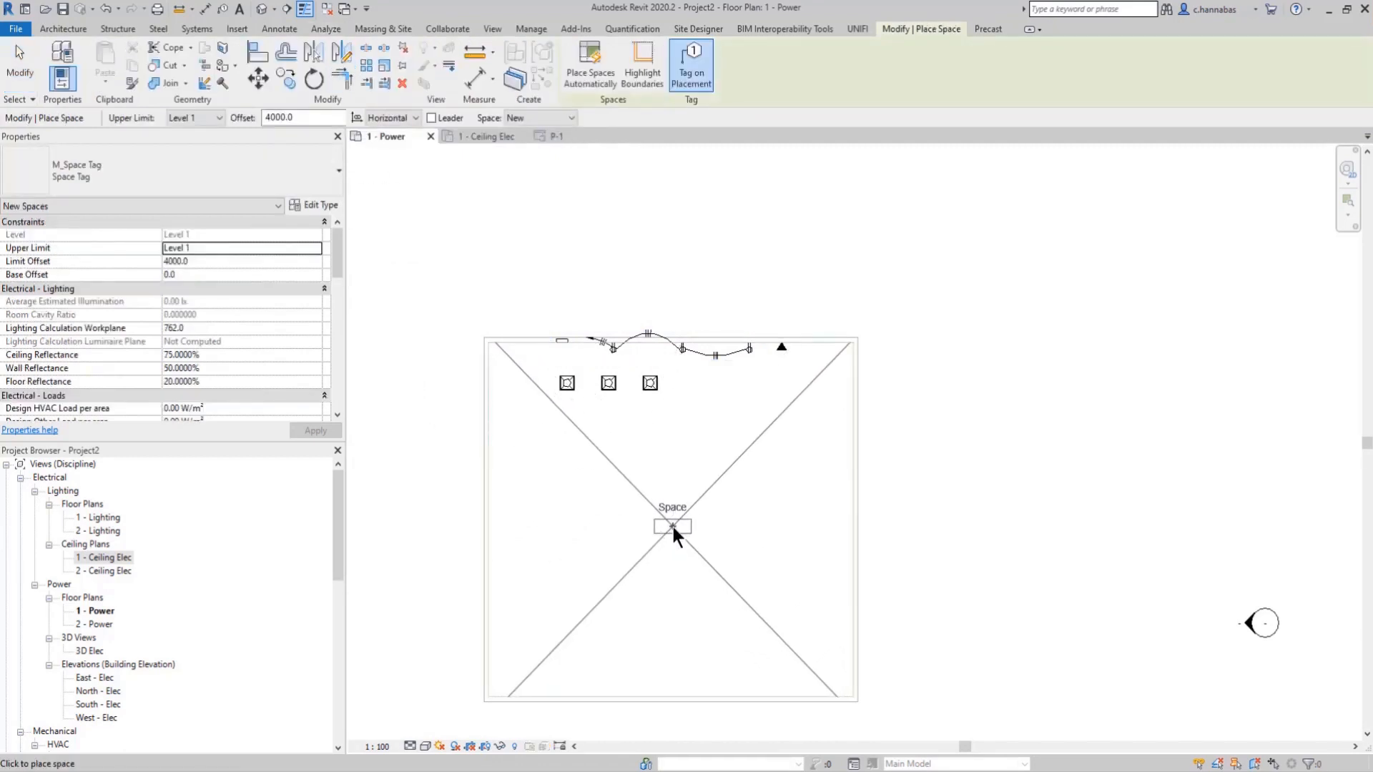
pyautogui.click(672, 526)
pyautogui.rightClick(734, 512)
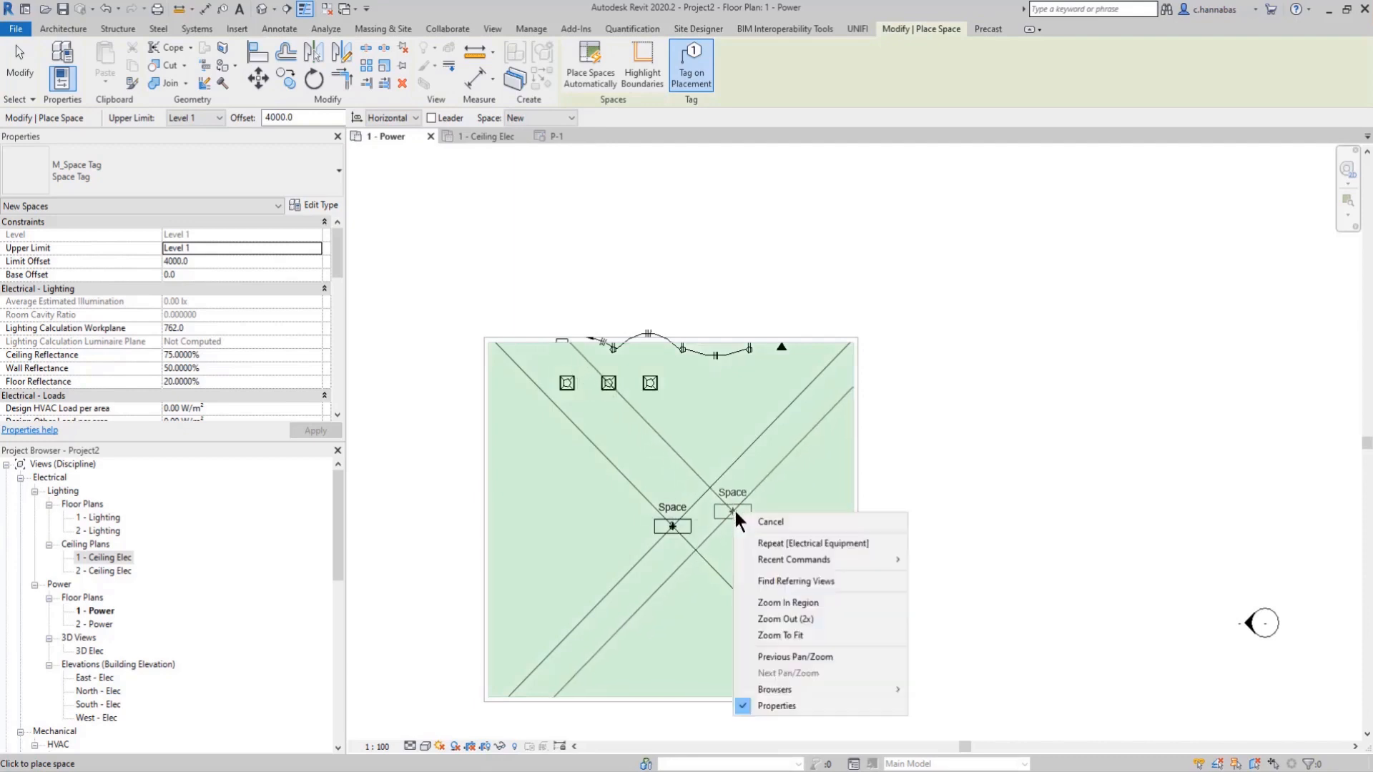
pyautogui.click(783, 520)
pyautogui.rightClick(778, 517)
pyautogui.click(822, 526)
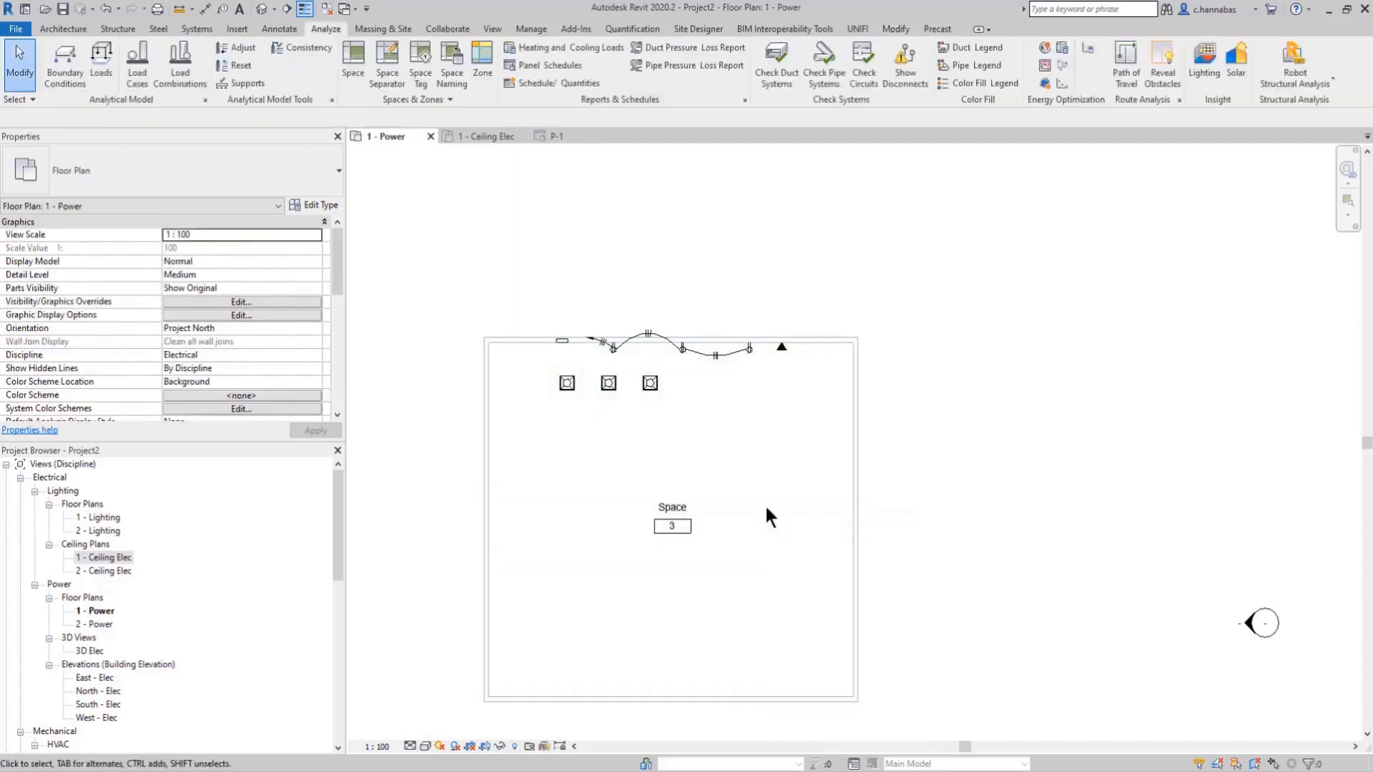
# Step: Examine the placed space's properties, from its lighting values through to its identity and energy analysis data
pyautogui.click(722, 475)
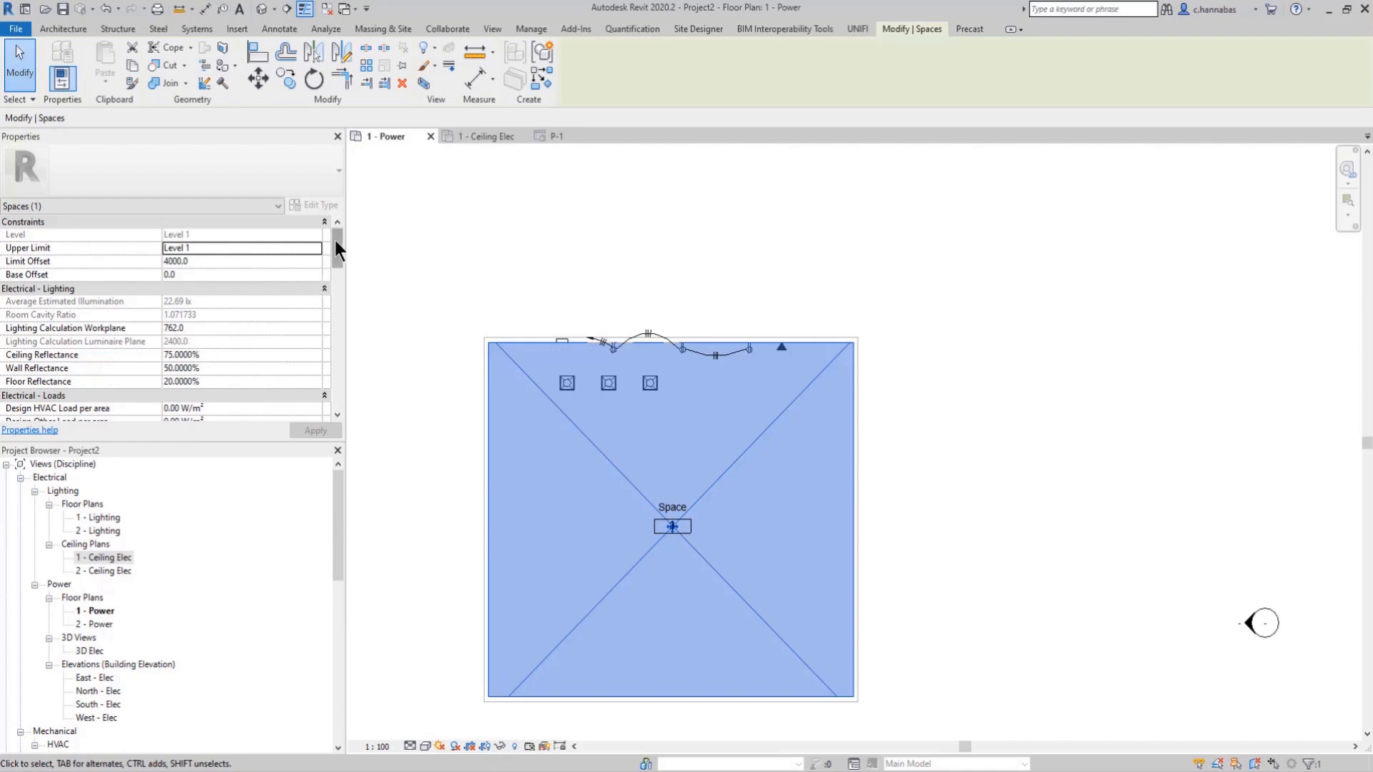
pyautogui.moveTo(333, 242); pyautogui.dragTo(344, 336)
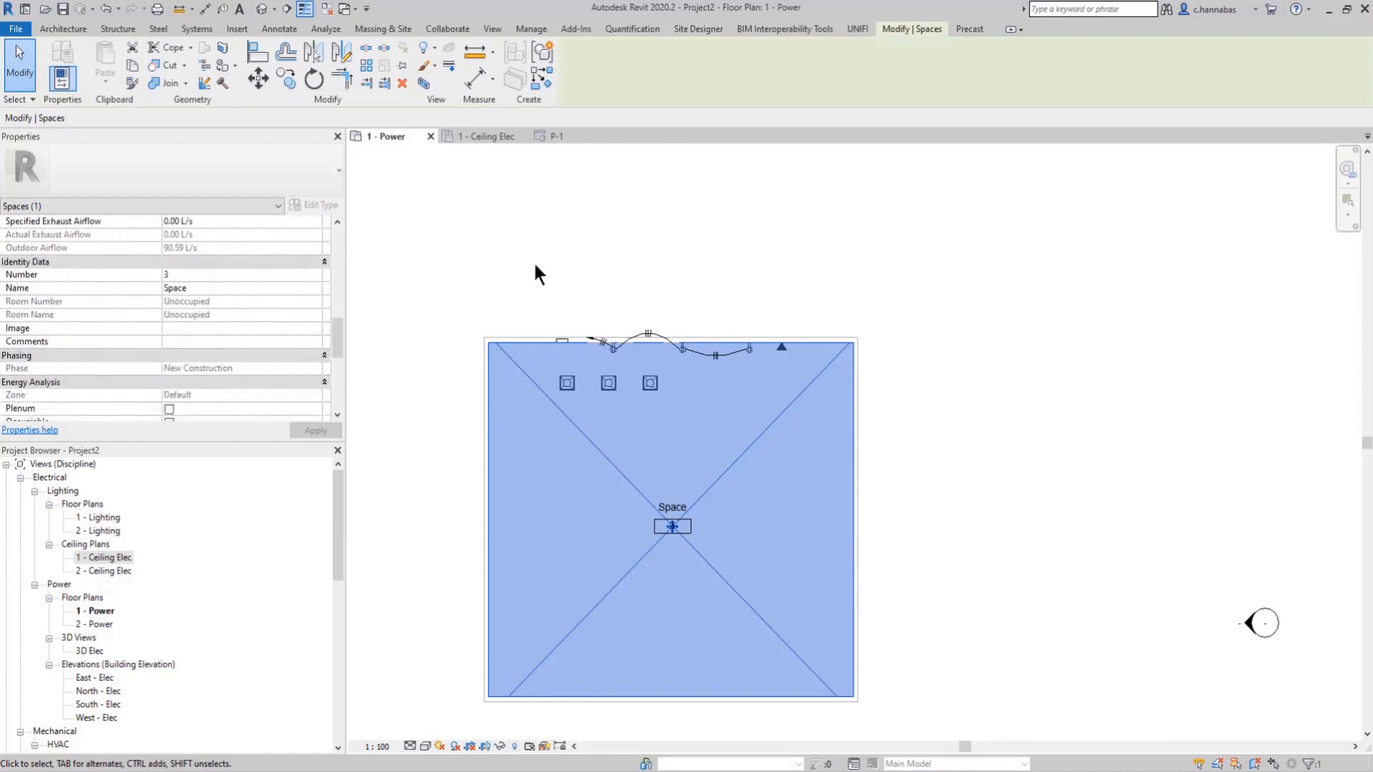